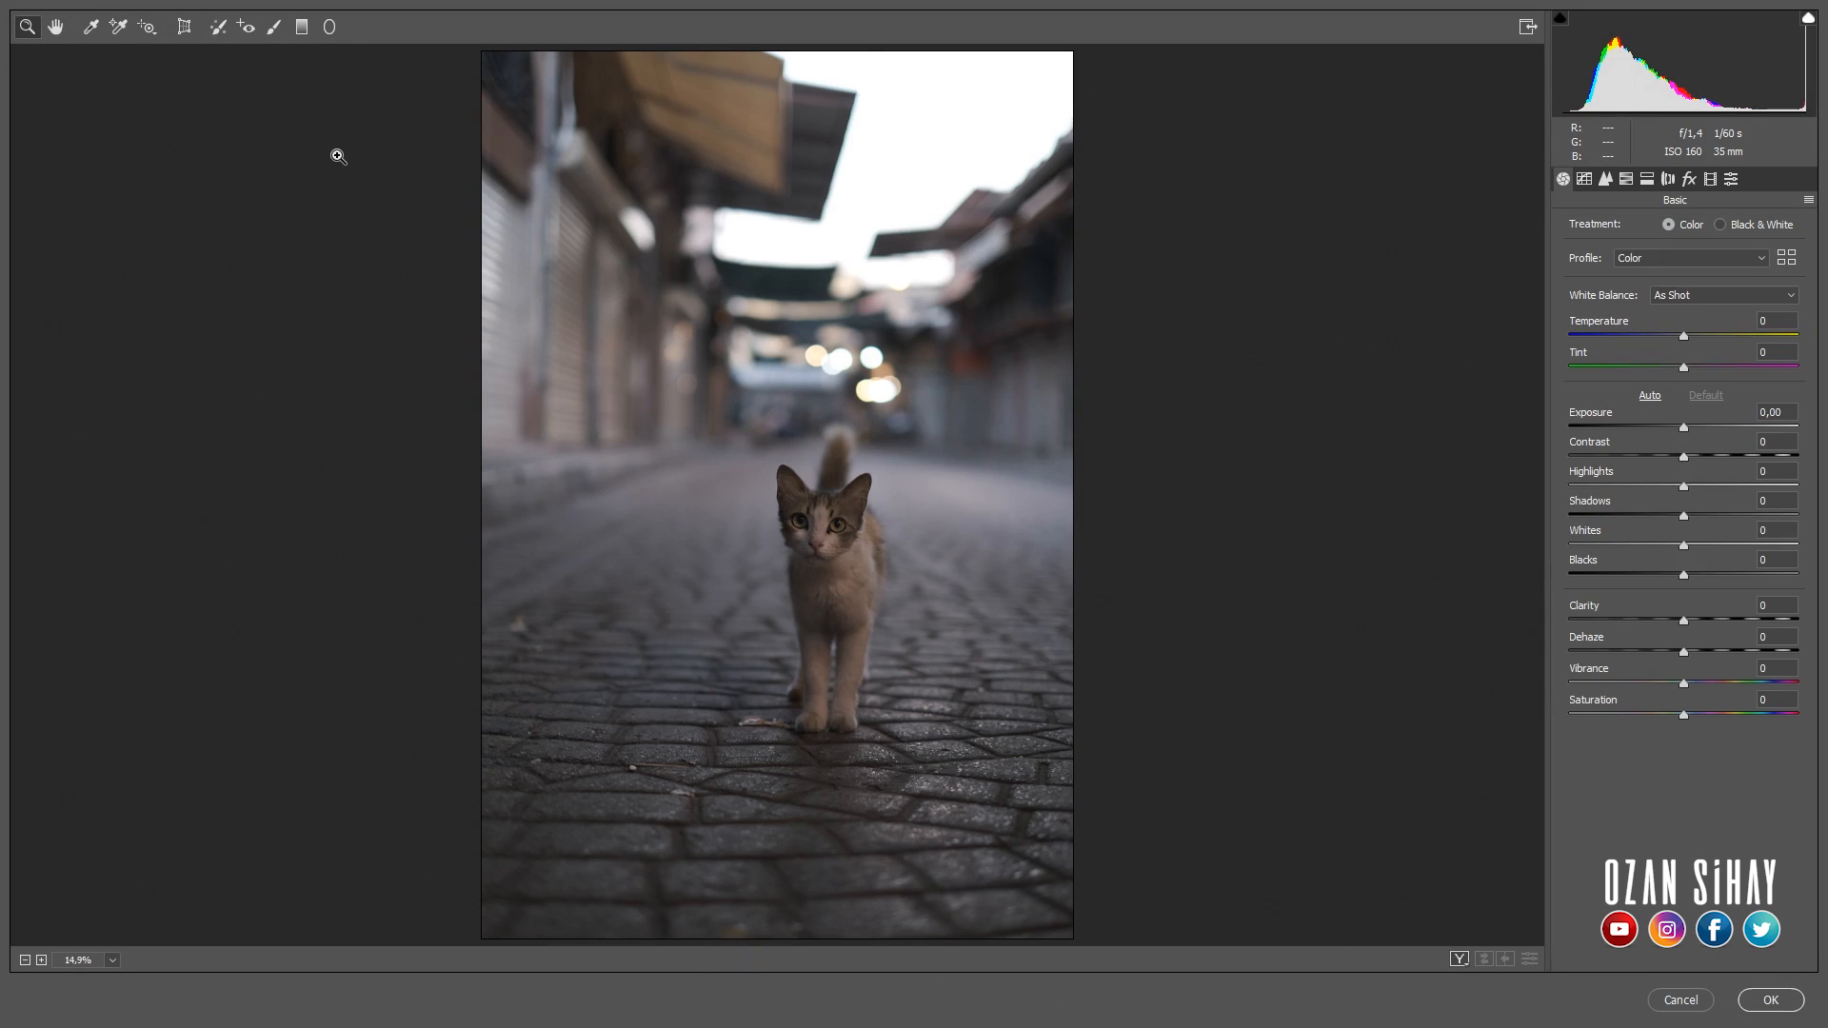
# - In the camera calibration, set the blue primary's hue to -100 and its saturation to +29
pyautogui.click(1710, 180)
pyautogui.moveTo(1682, 540); pyautogui.dragTo(1550, 540)
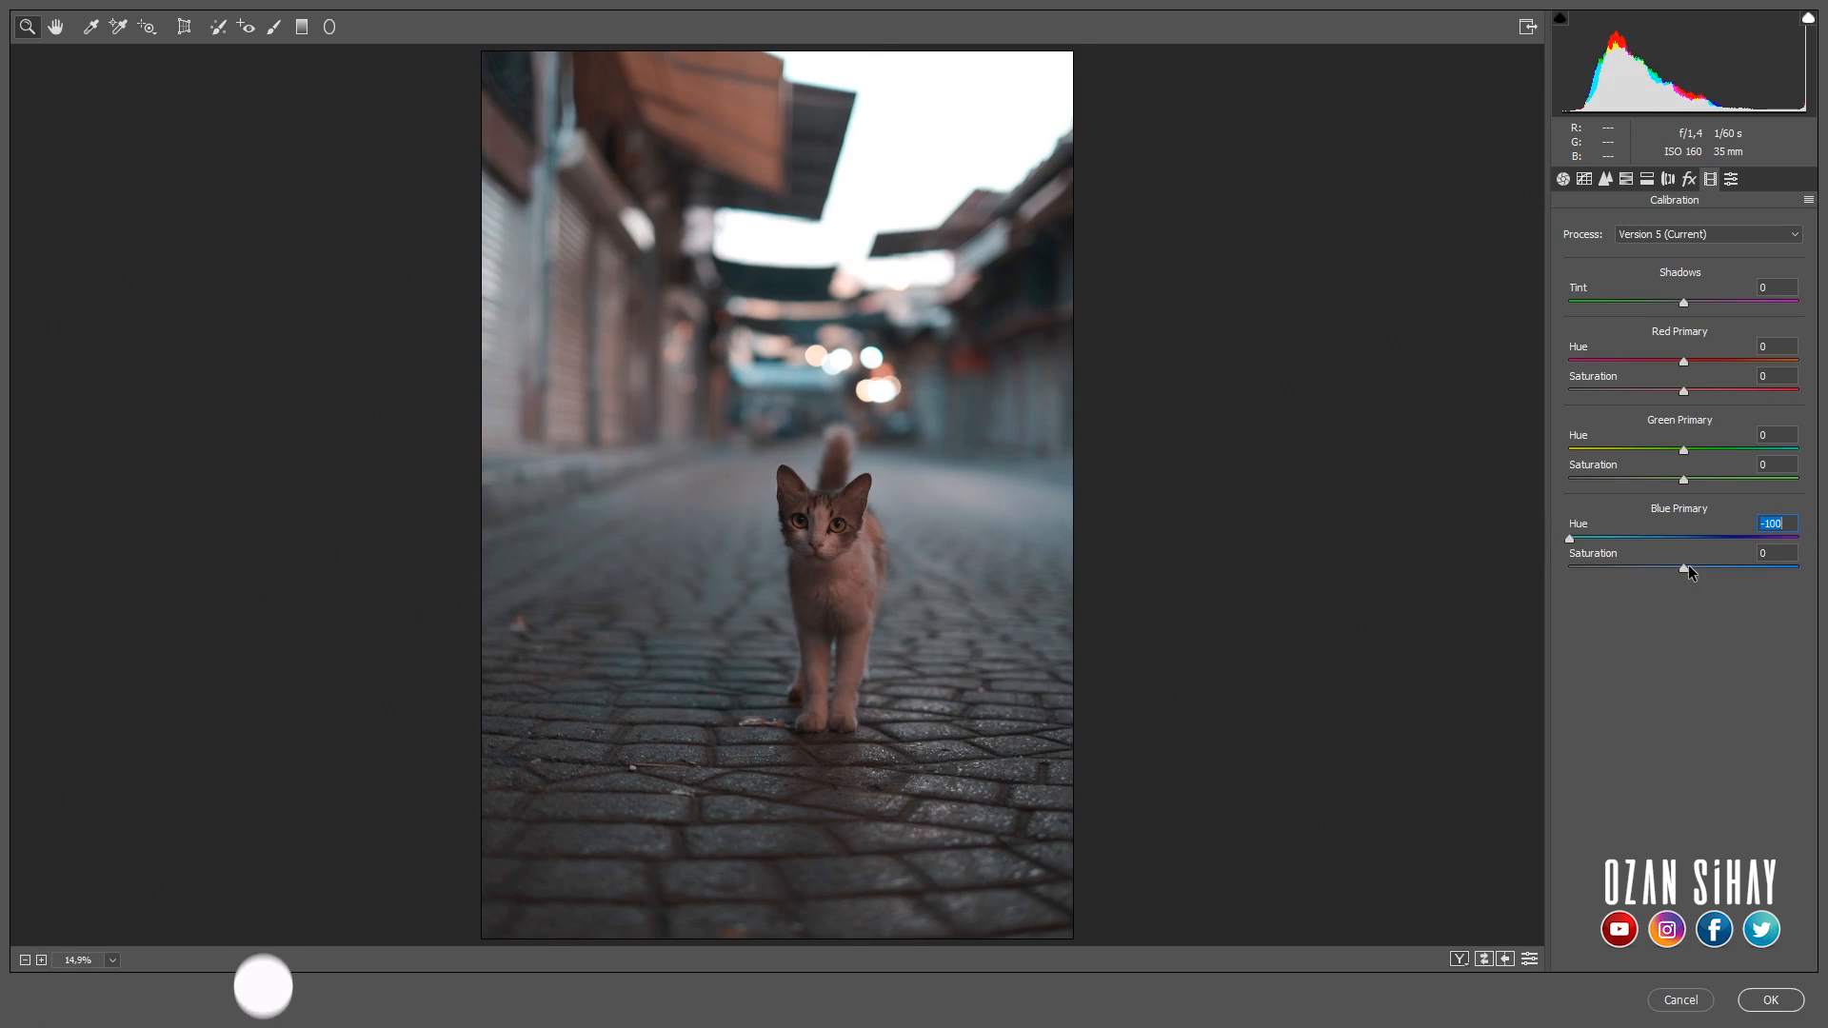
pyautogui.moveTo(1685, 569); pyautogui.dragTo(1717, 568)
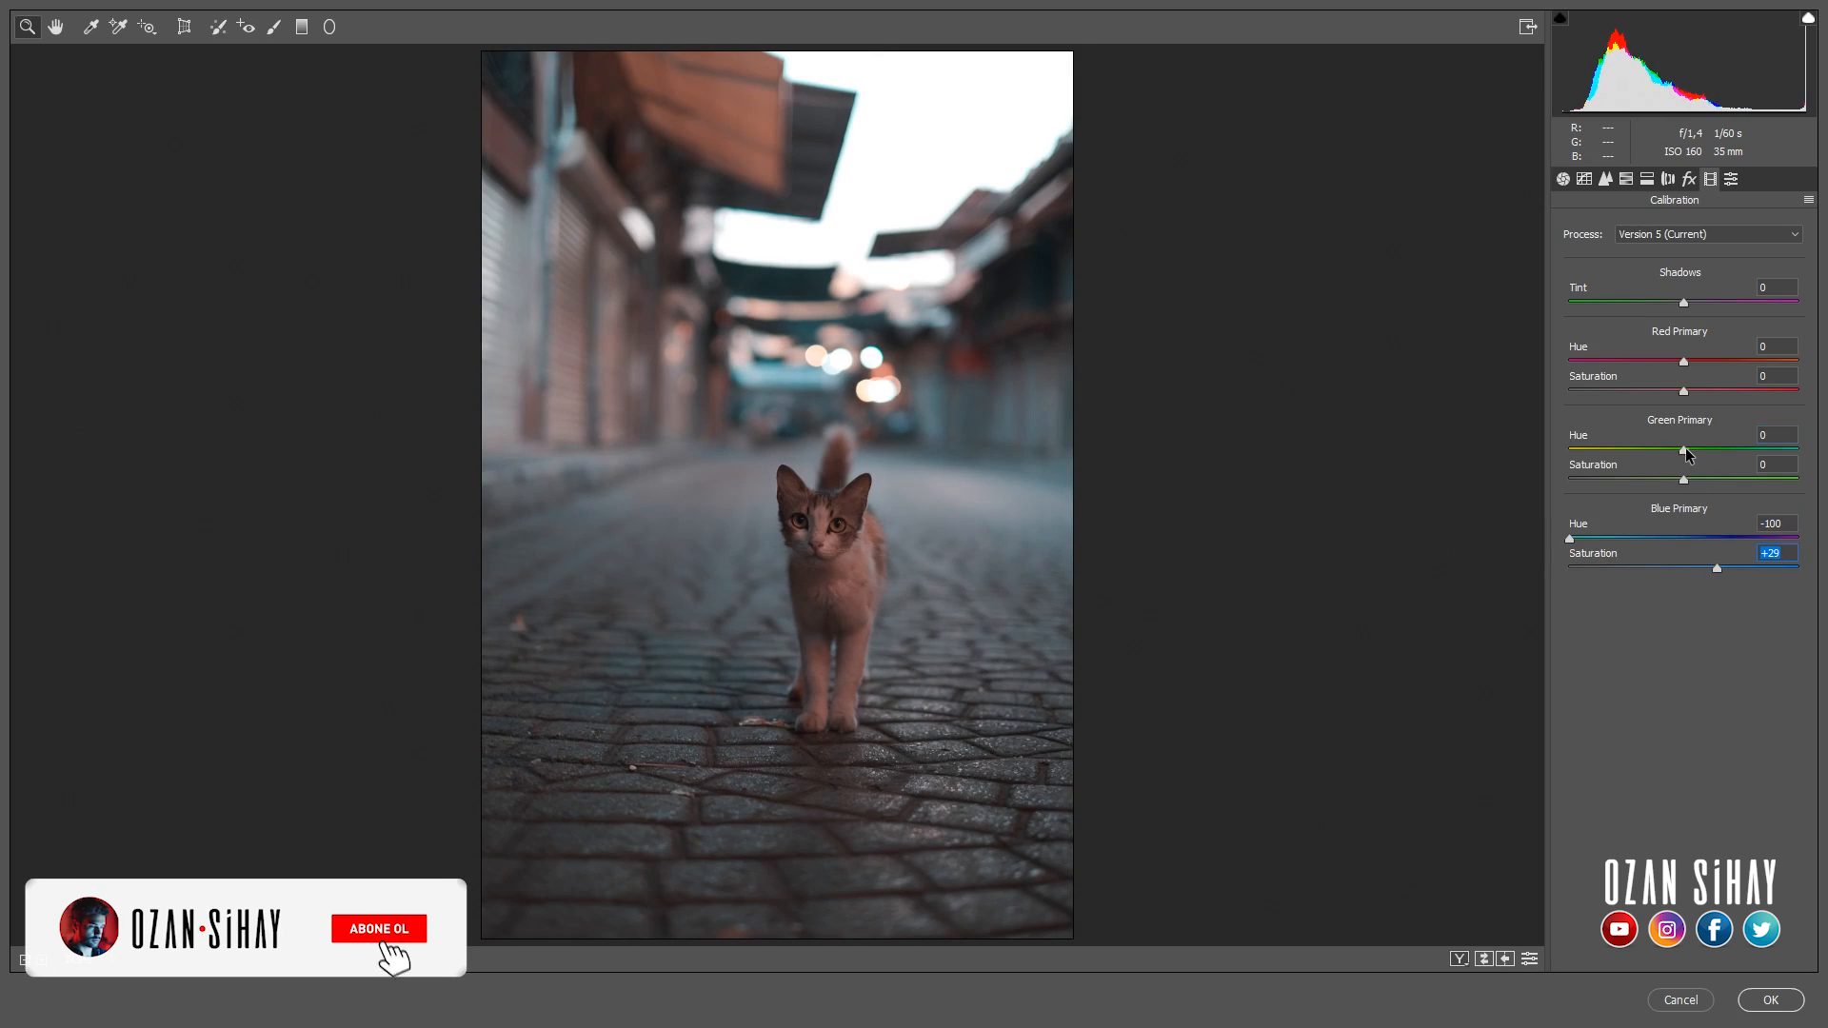
# - Set the green primary's hue to -100 and saturation to -7, and fine-tune the red primary
pyautogui.moveTo(1683, 449); pyautogui.dragTo(1505, 437)
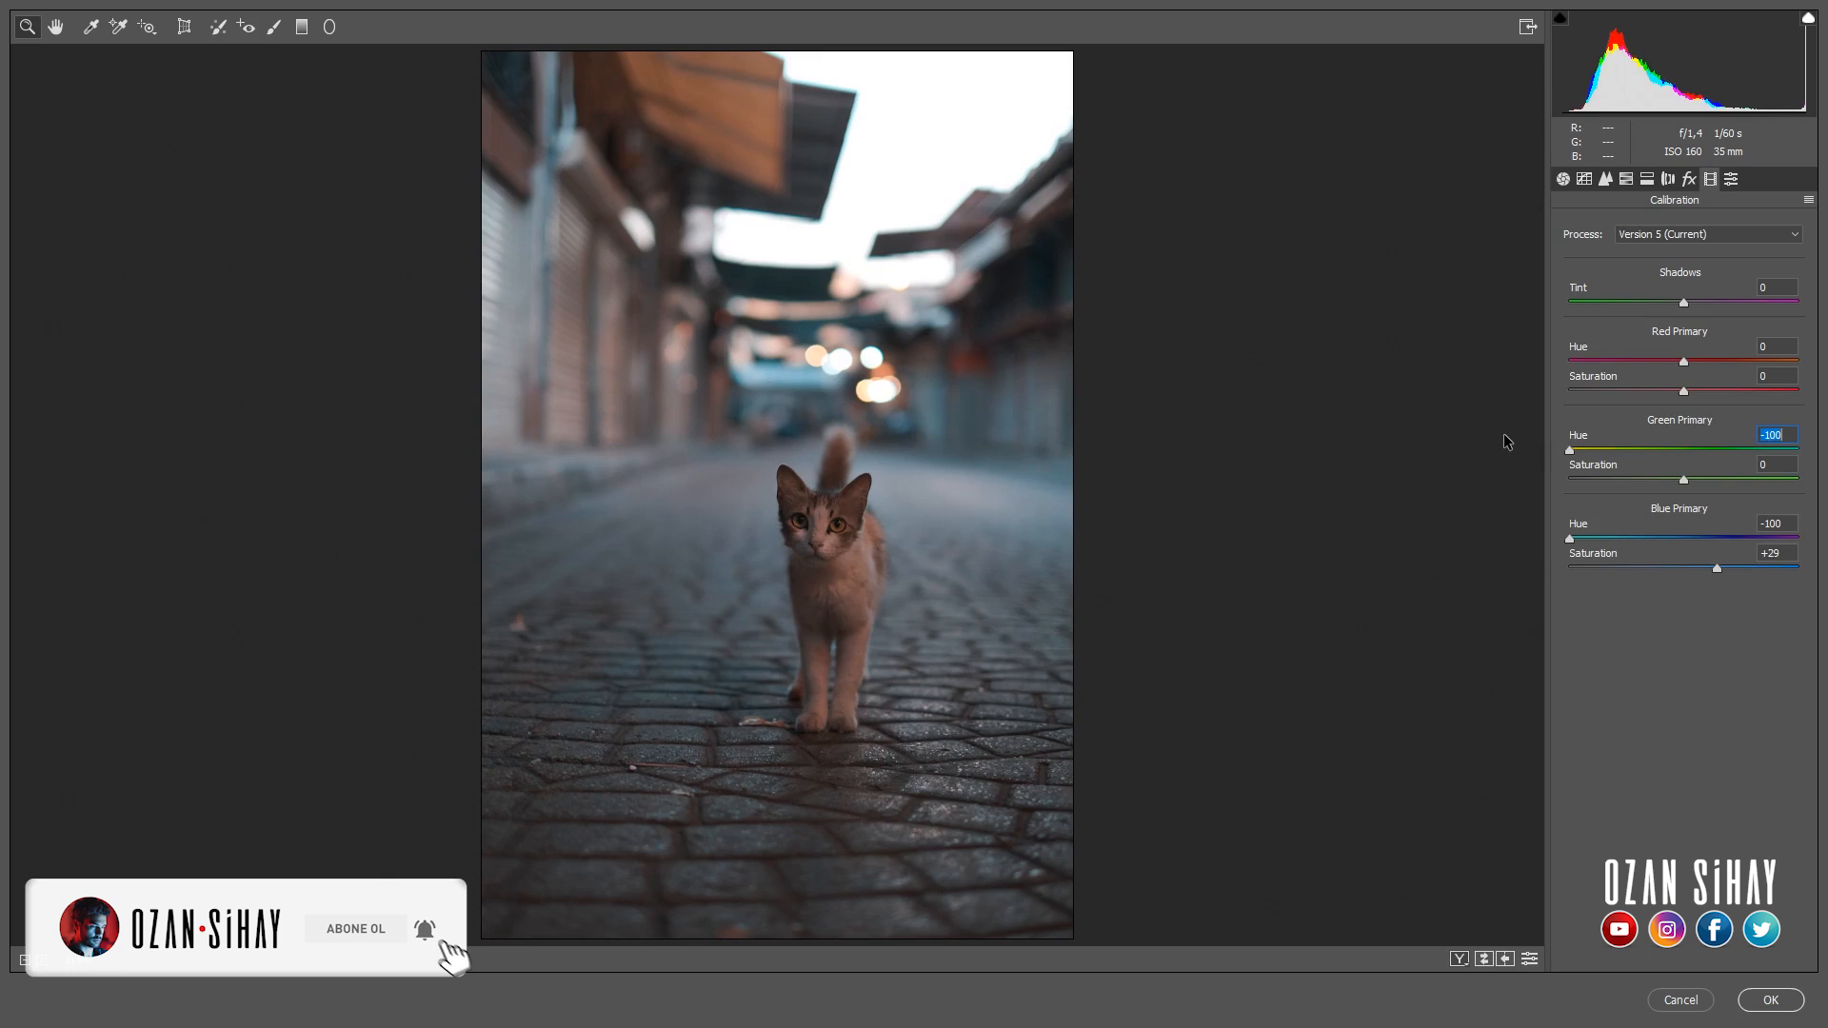
pyautogui.click(1689, 477)
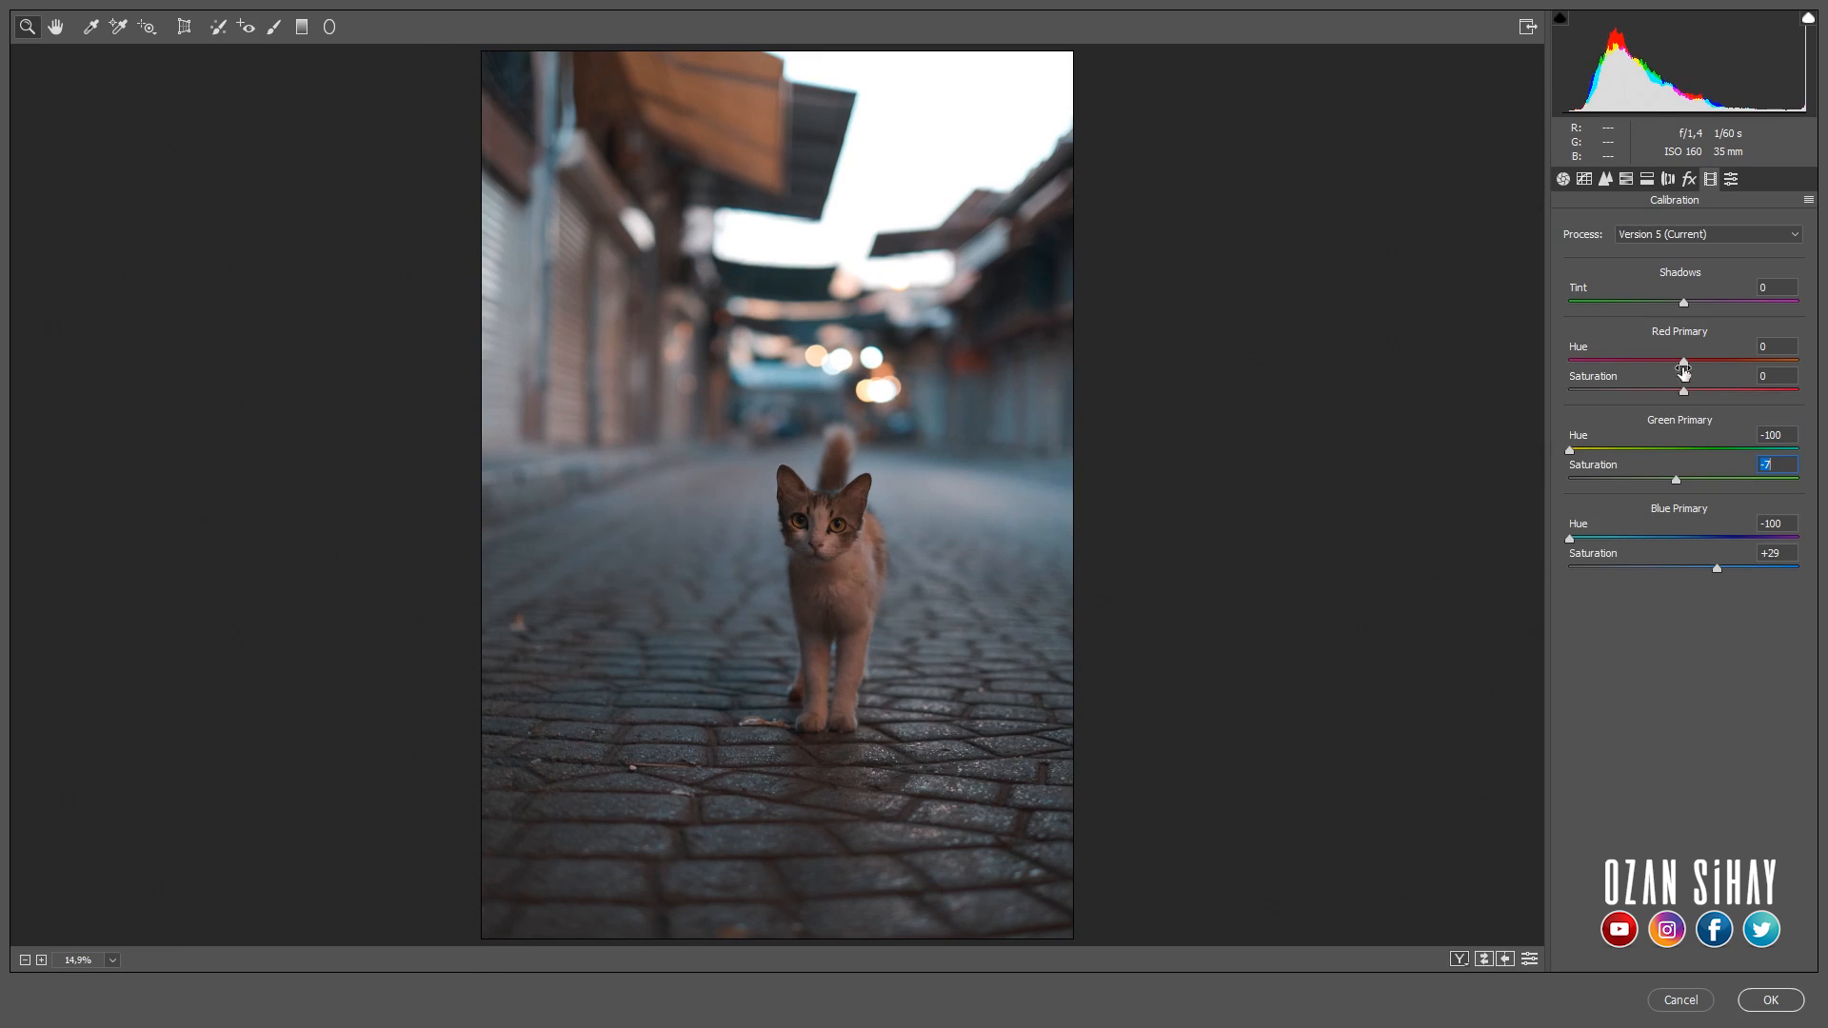
pyautogui.moveTo(1684, 362)
pyautogui.mouseDown()
pyautogui.moveTo(1731, 391)
pyautogui.moveTo(1674, 391)
pyautogui.mouseUp()
# - Set the basic tones to exposure +0.25, contrast -6, highlights -100, shadows +69, whites +5, blacks -1 and clarity +9
pyautogui.click(1689, 180)
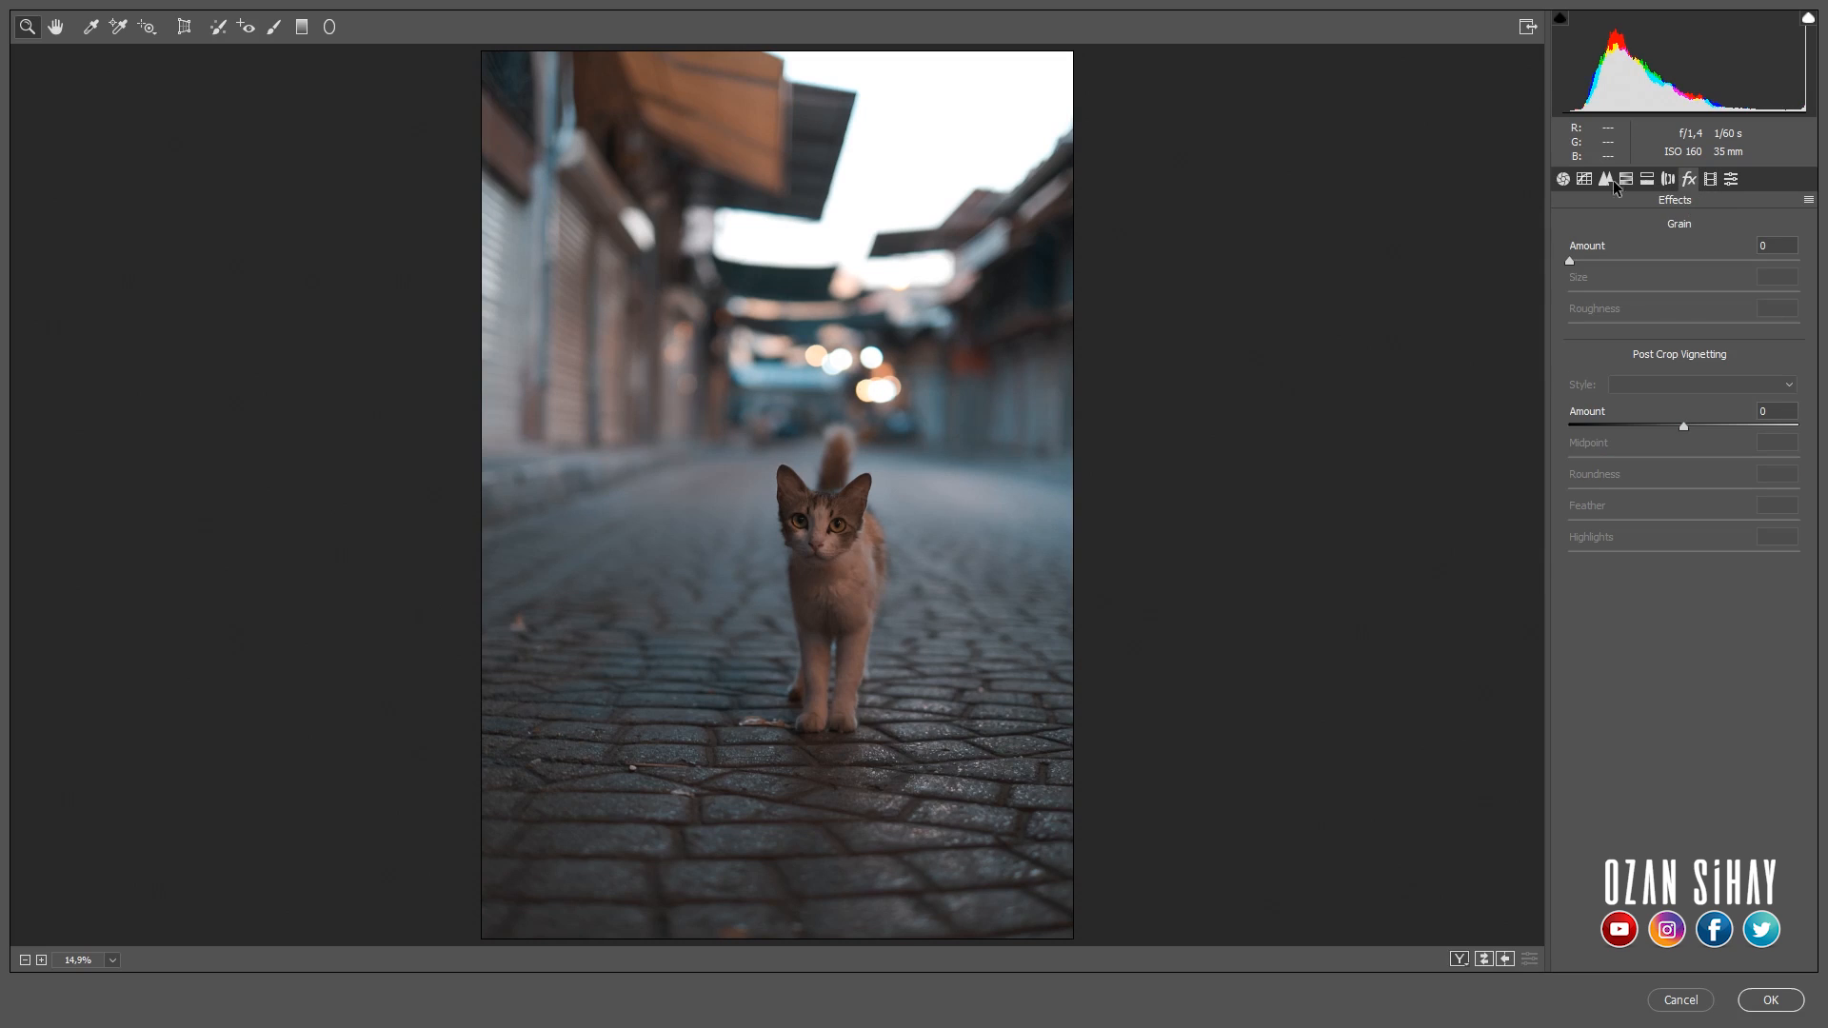
pyautogui.click(1566, 180)
pyautogui.moveTo(1687, 428); pyautogui.dragTo(1548, 501)
pyautogui.moveTo(1687, 516); pyautogui.dragTo(1694, 620)
pyautogui.scroll(5, 919, 537)
pyautogui.moveTo(1041, 677); pyautogui.dragTo(1000, 520)
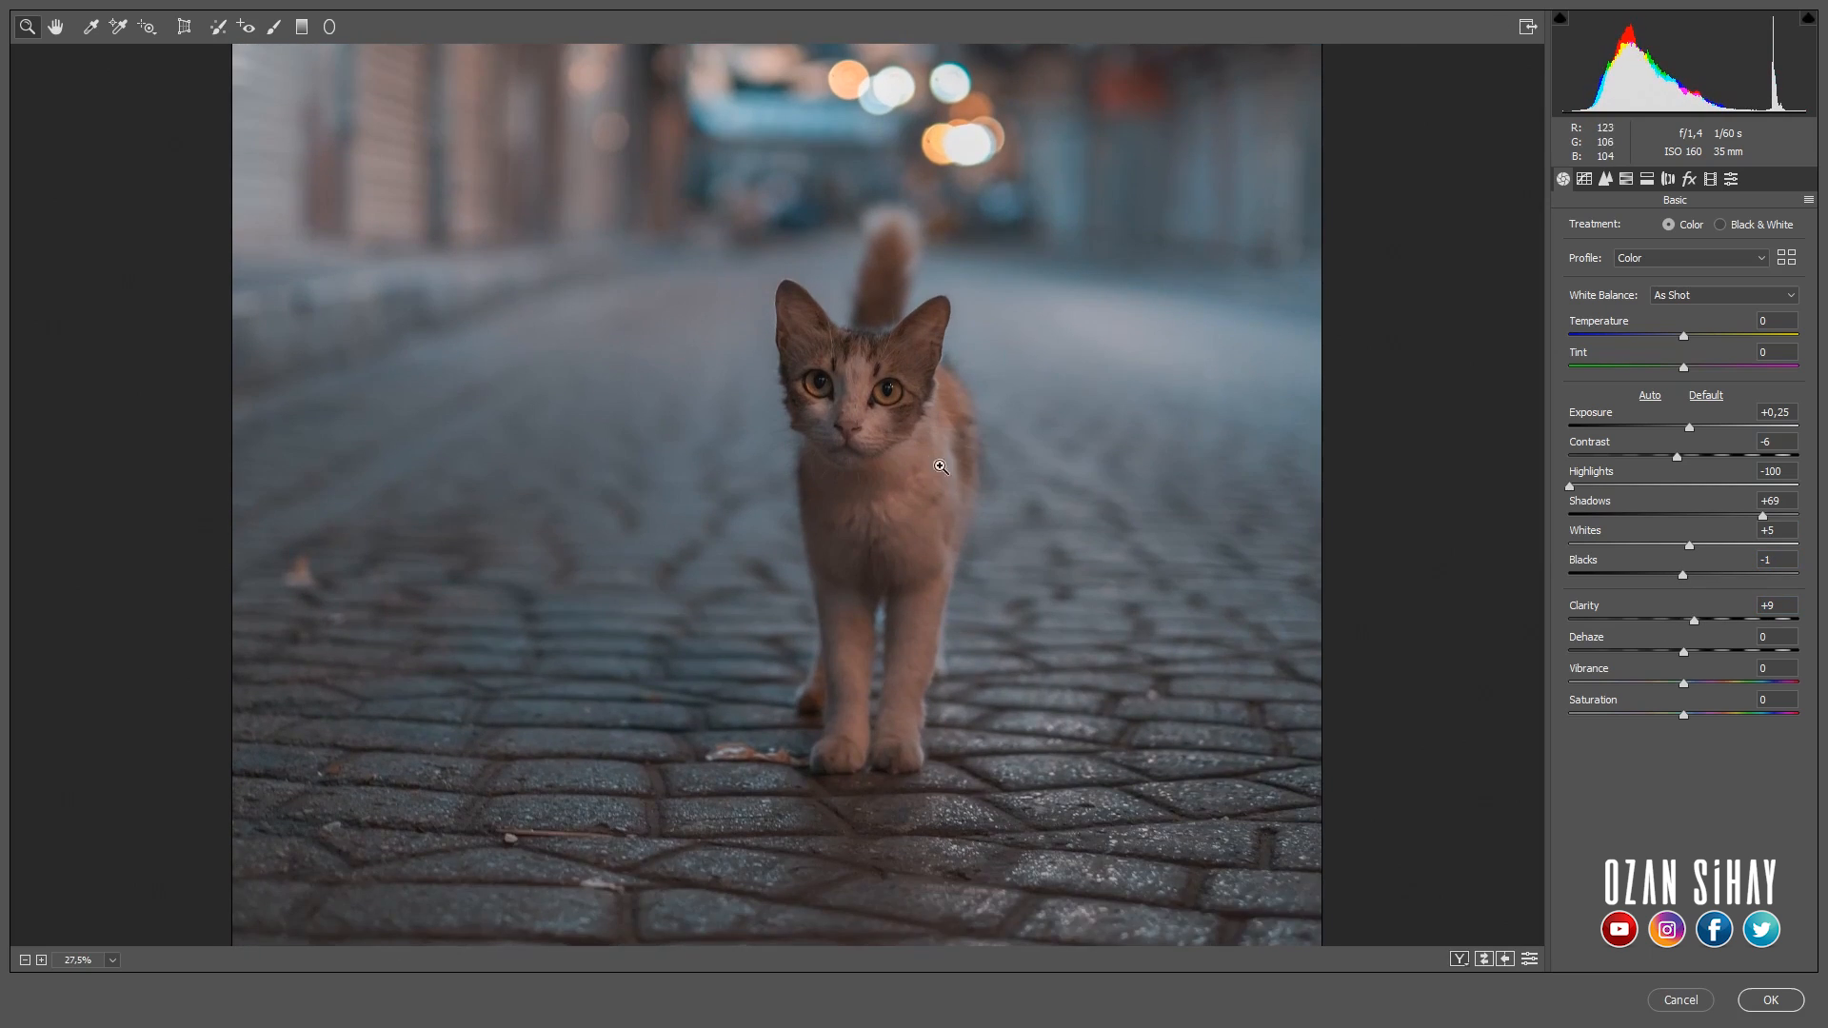
# - Set the basic clarity to +4, dehaze to +5, vibrance to +90 and saturation to -26
pyautogui.scroll(1, 938, 460)
pyautogui.moveTo(1702, 621); pyautogui.dragTo(1766, 685)
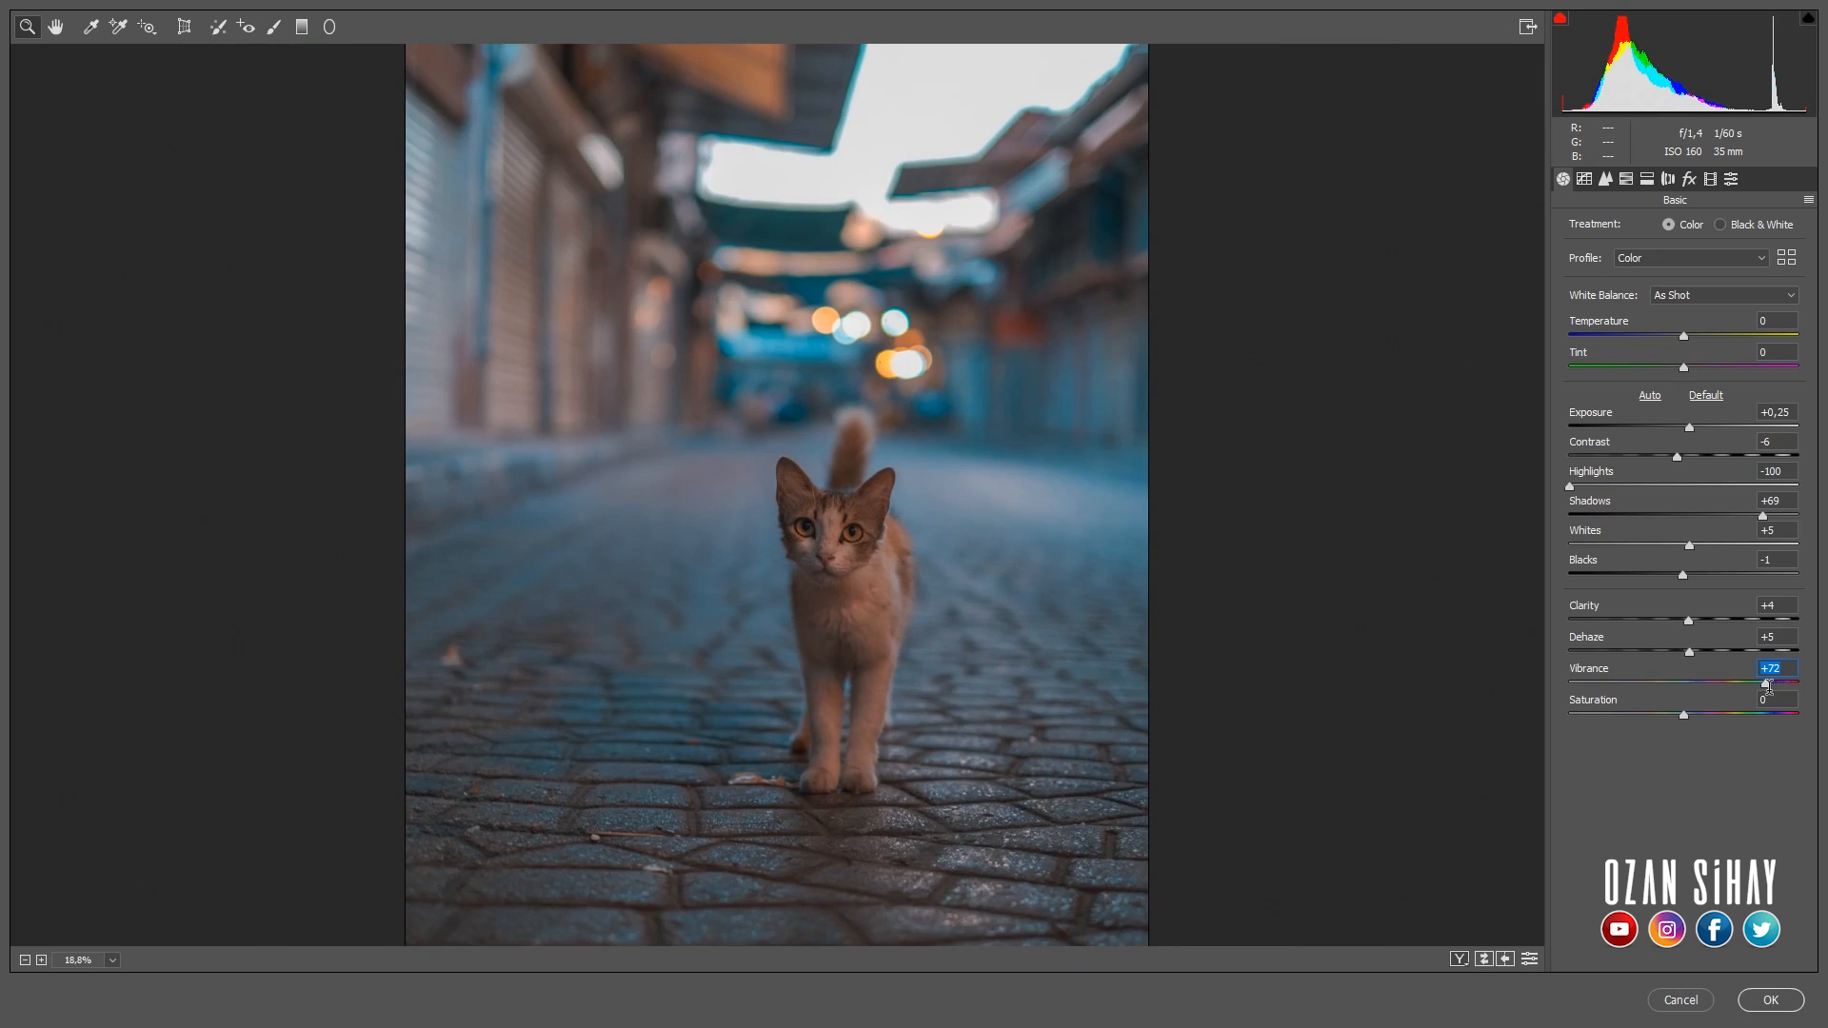
pyautogui.click(1717, 696)
pyautogui.moveTo(1683, 685); pyautogui.dragTo(1623, 715)
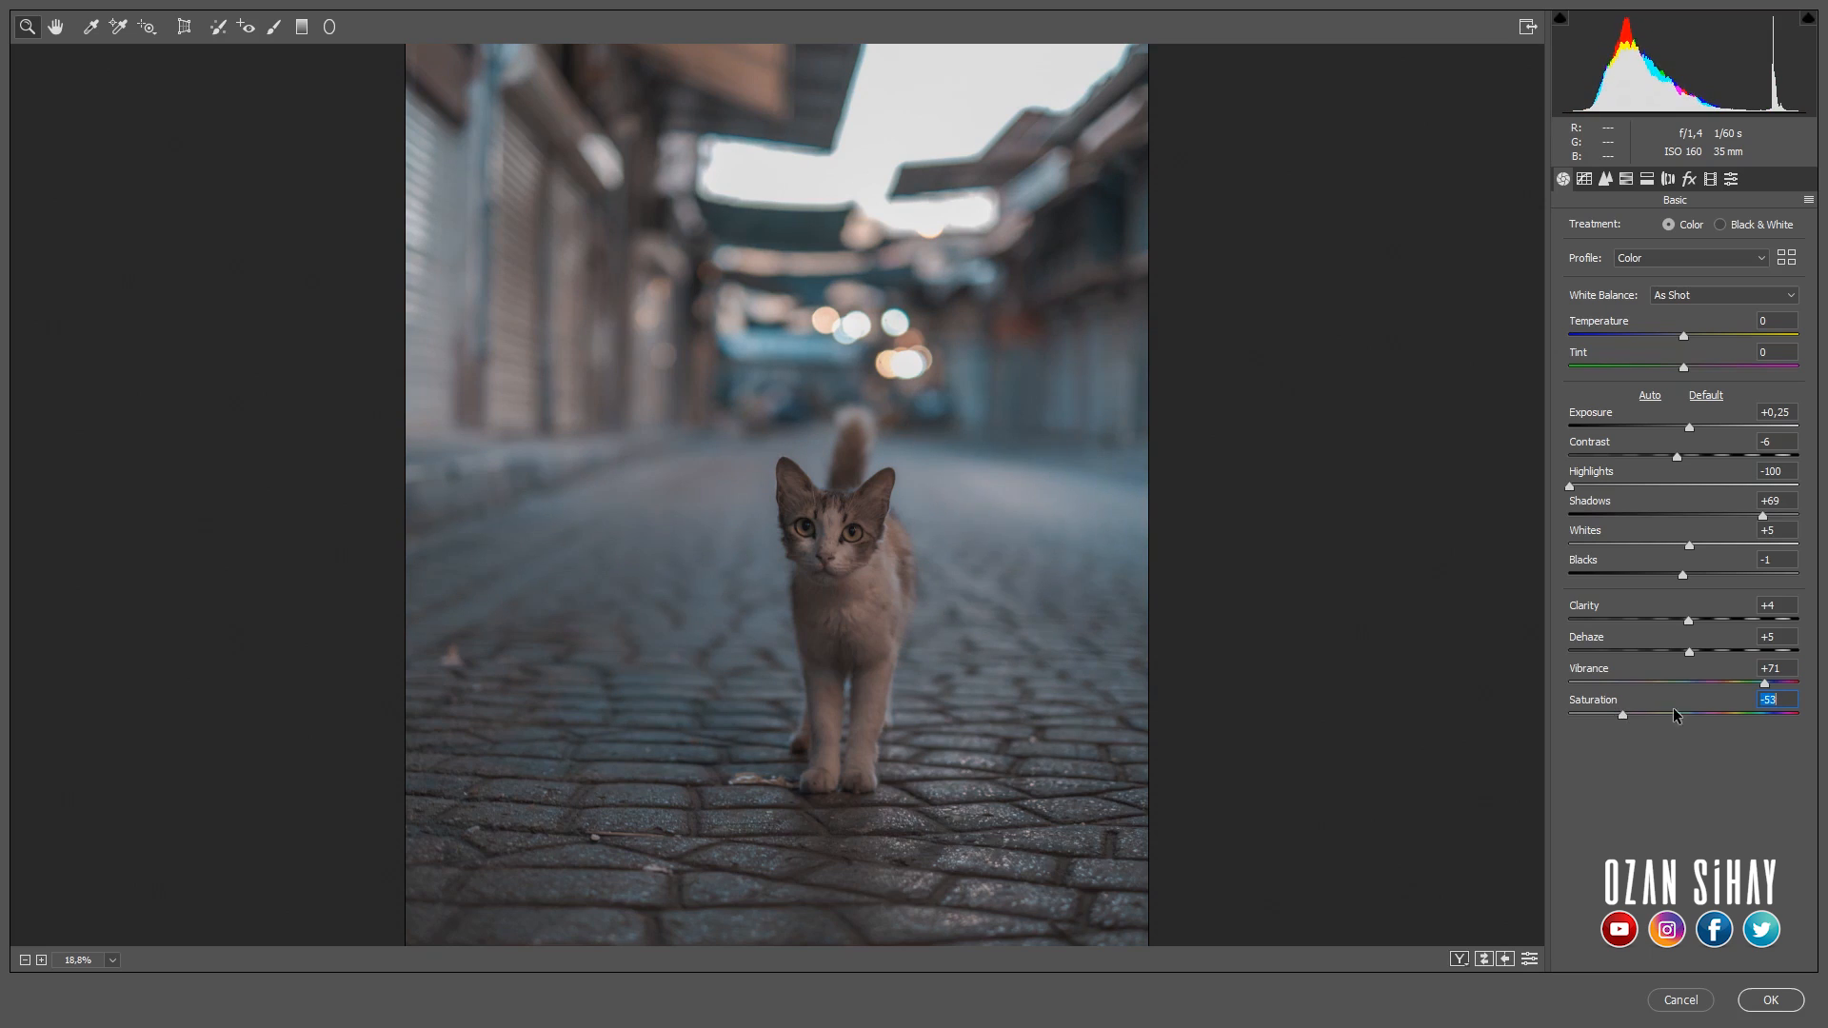
pyautogui.moveTo(1765, 683); pyautogui.dragTo(1786, 685)
pyautogui.moveTo(1623, 714); pyautogui.dragTo(1646, 711)
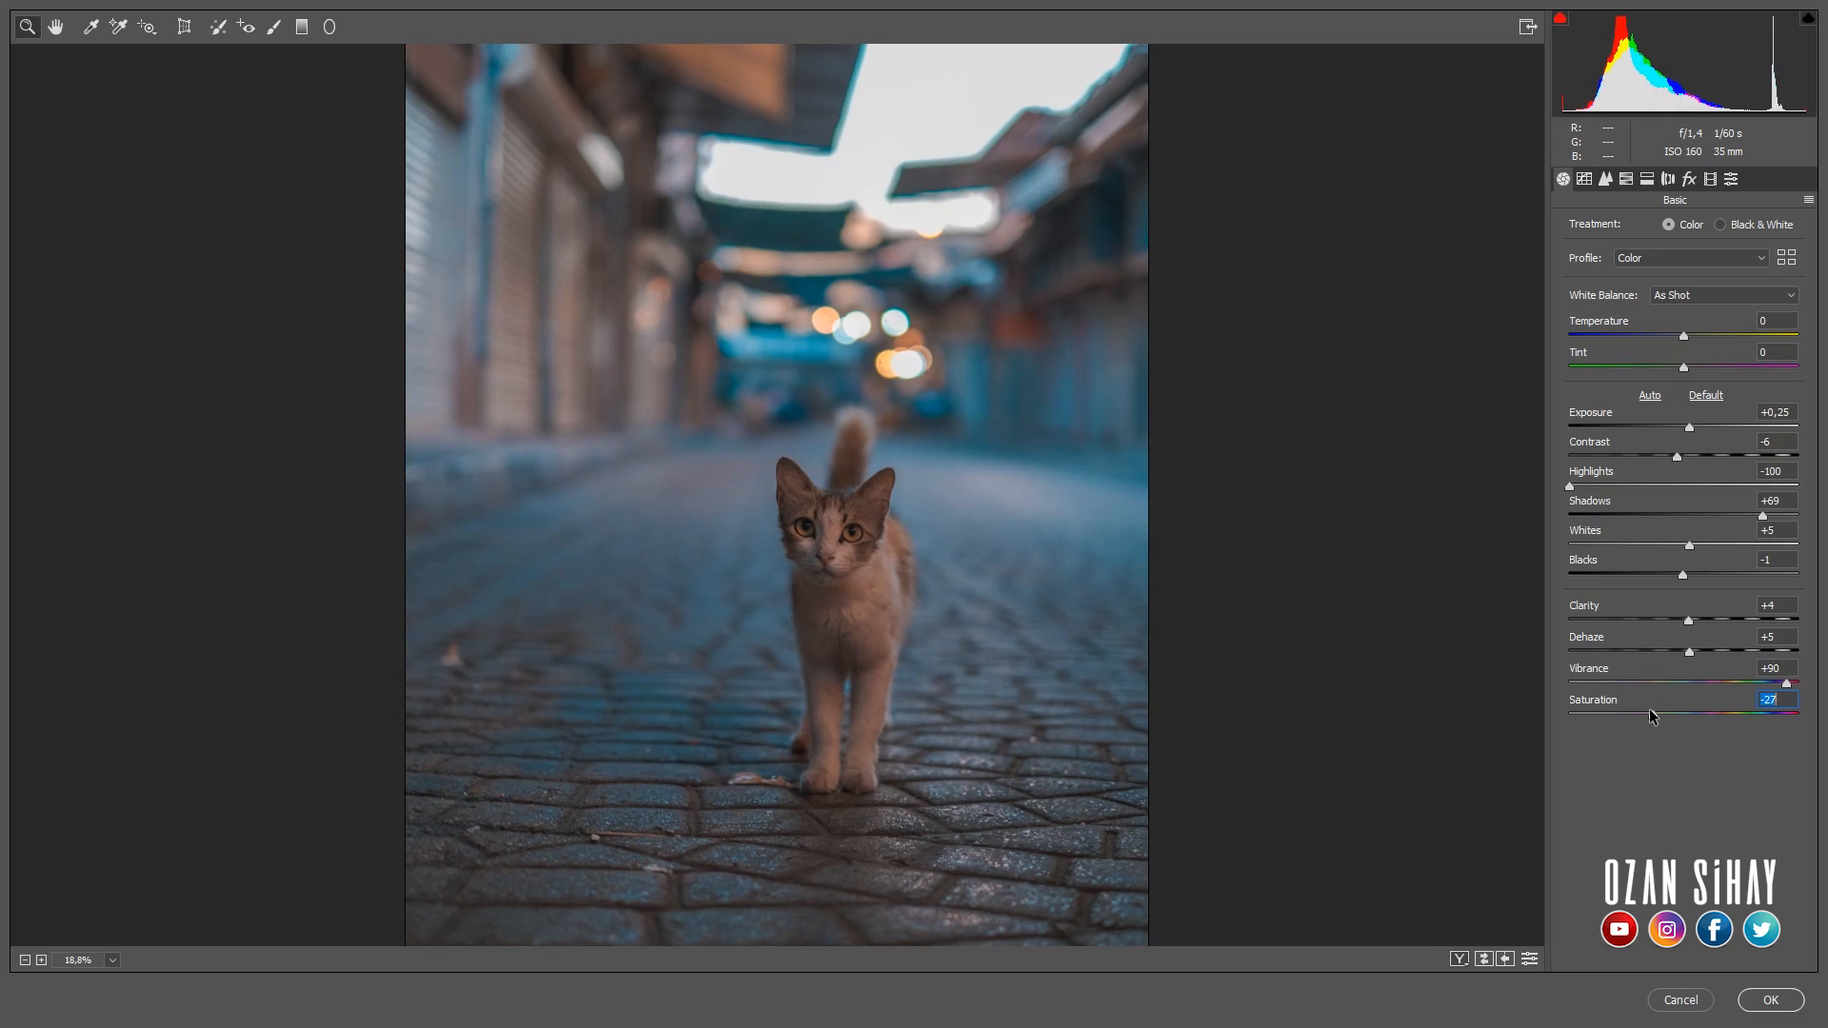
# - In the HSL adjustments, set the blues' saturation to +26 and luminance to +37, and shift their hue slightly toward aqua
pyautogui.click(1606, 179)
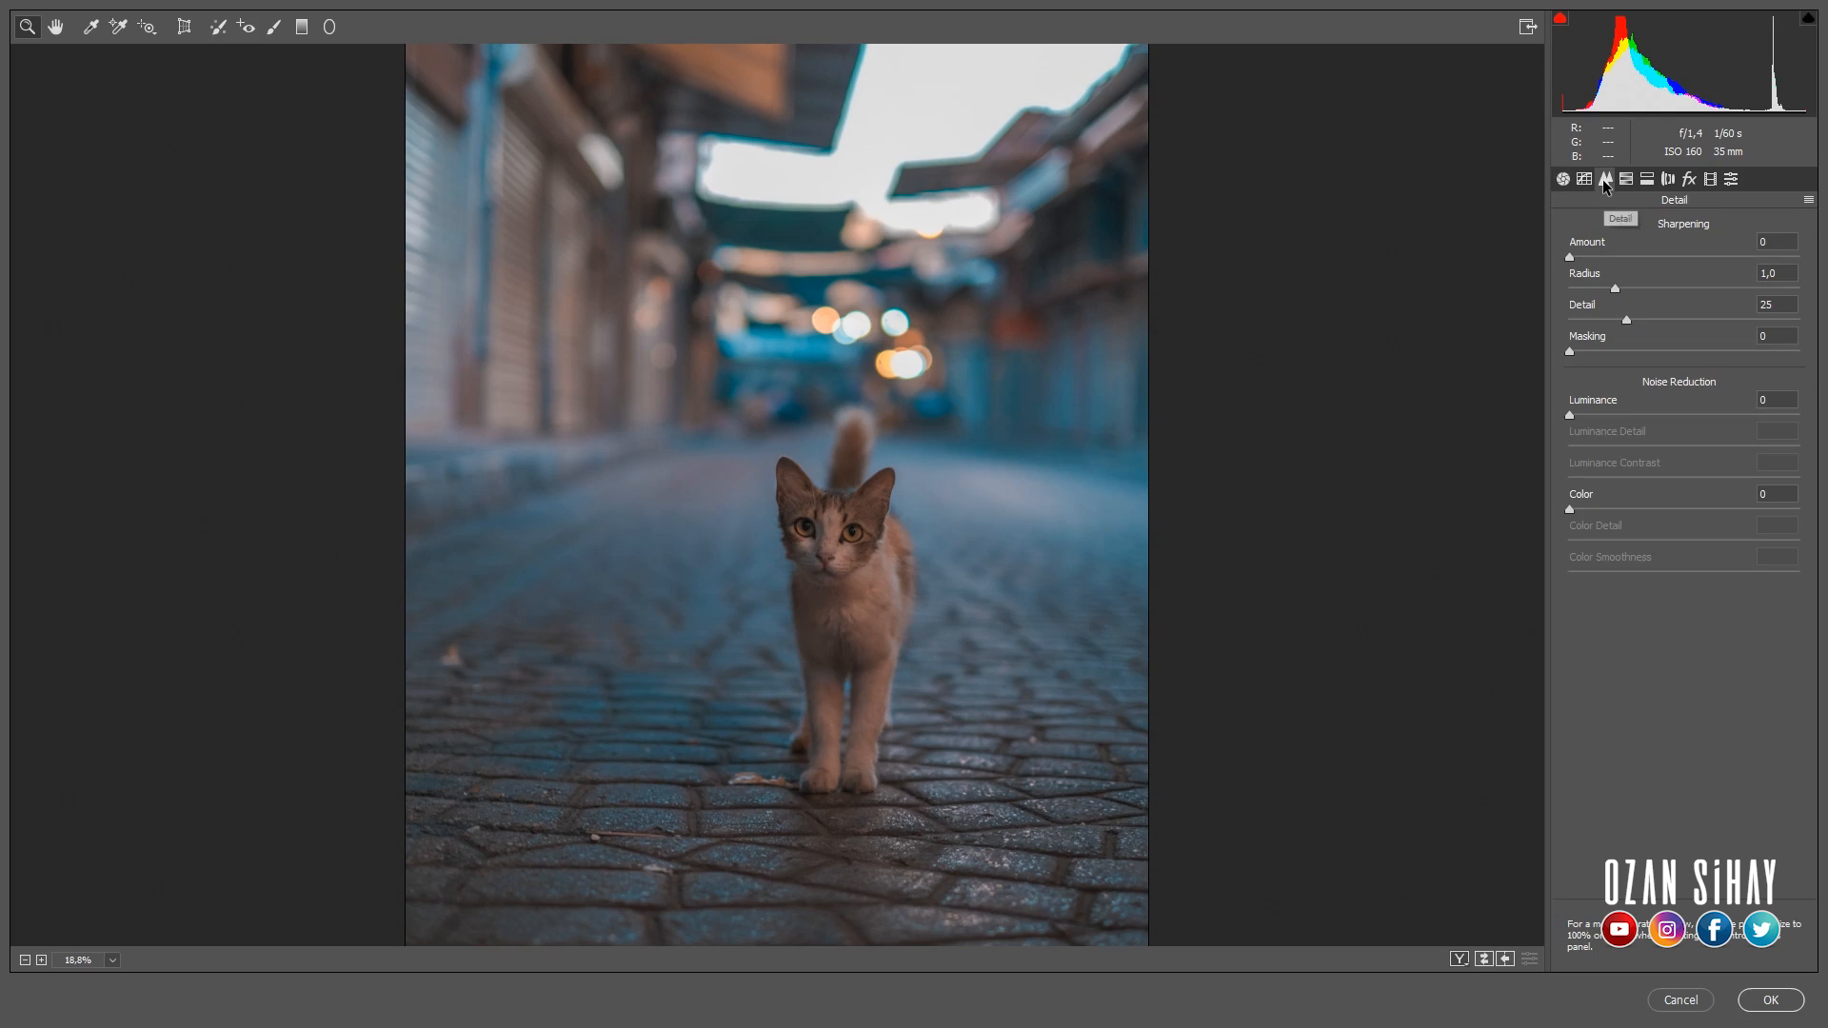
pyautogui.click(1626, 179)
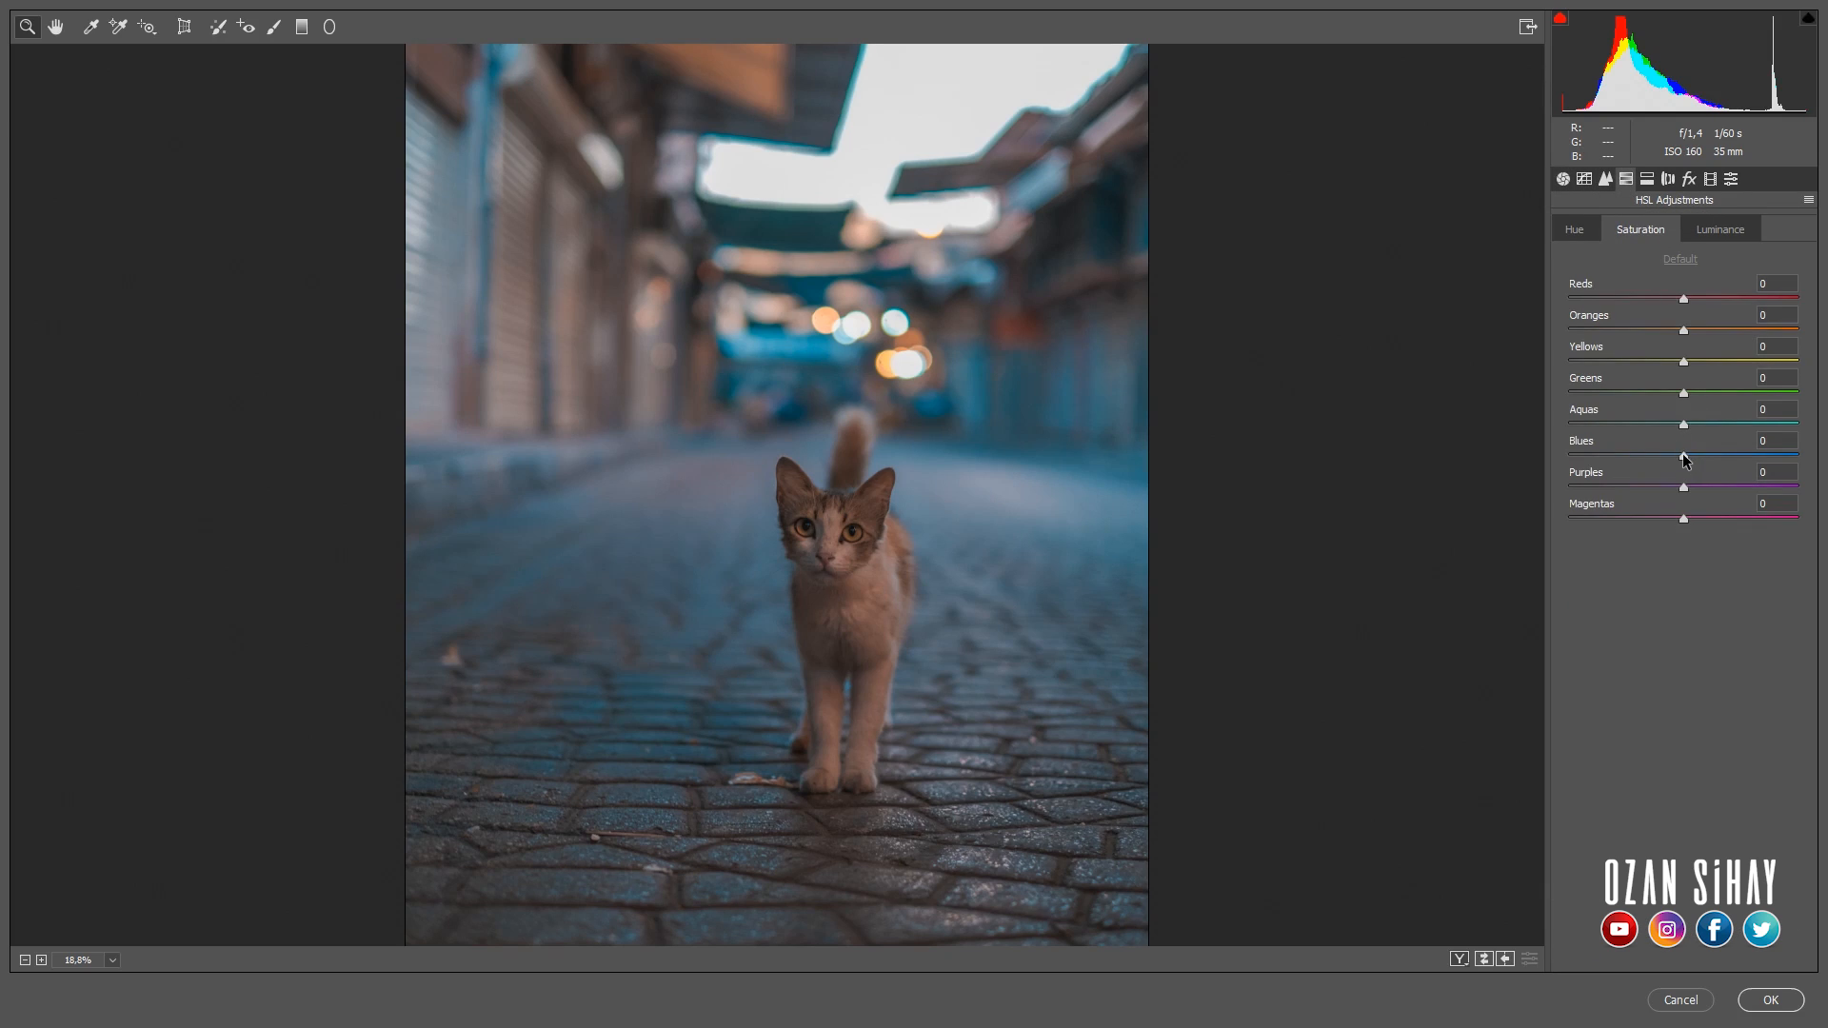
pyautogui.moveTo(1685, 459); pyautogui.dragTo(1729, 459)
pyautogui.click(1720, 232)
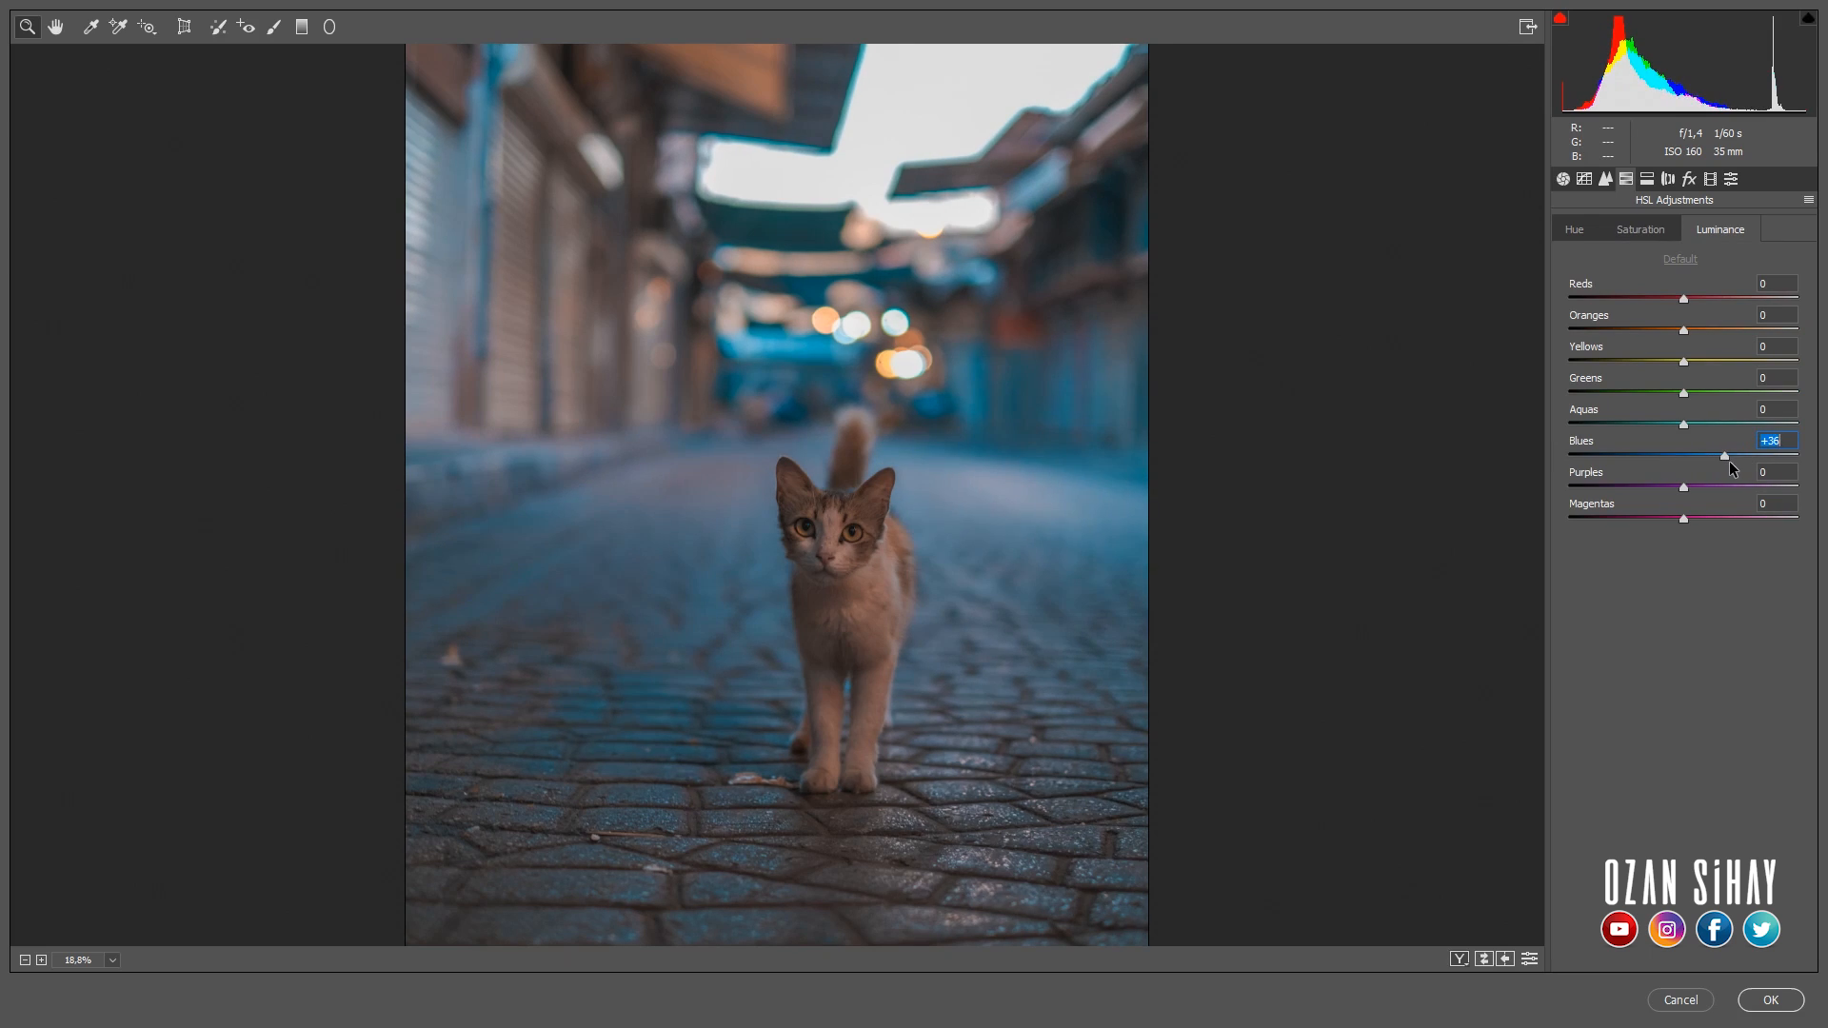
pyautogui.click(1574, 230)
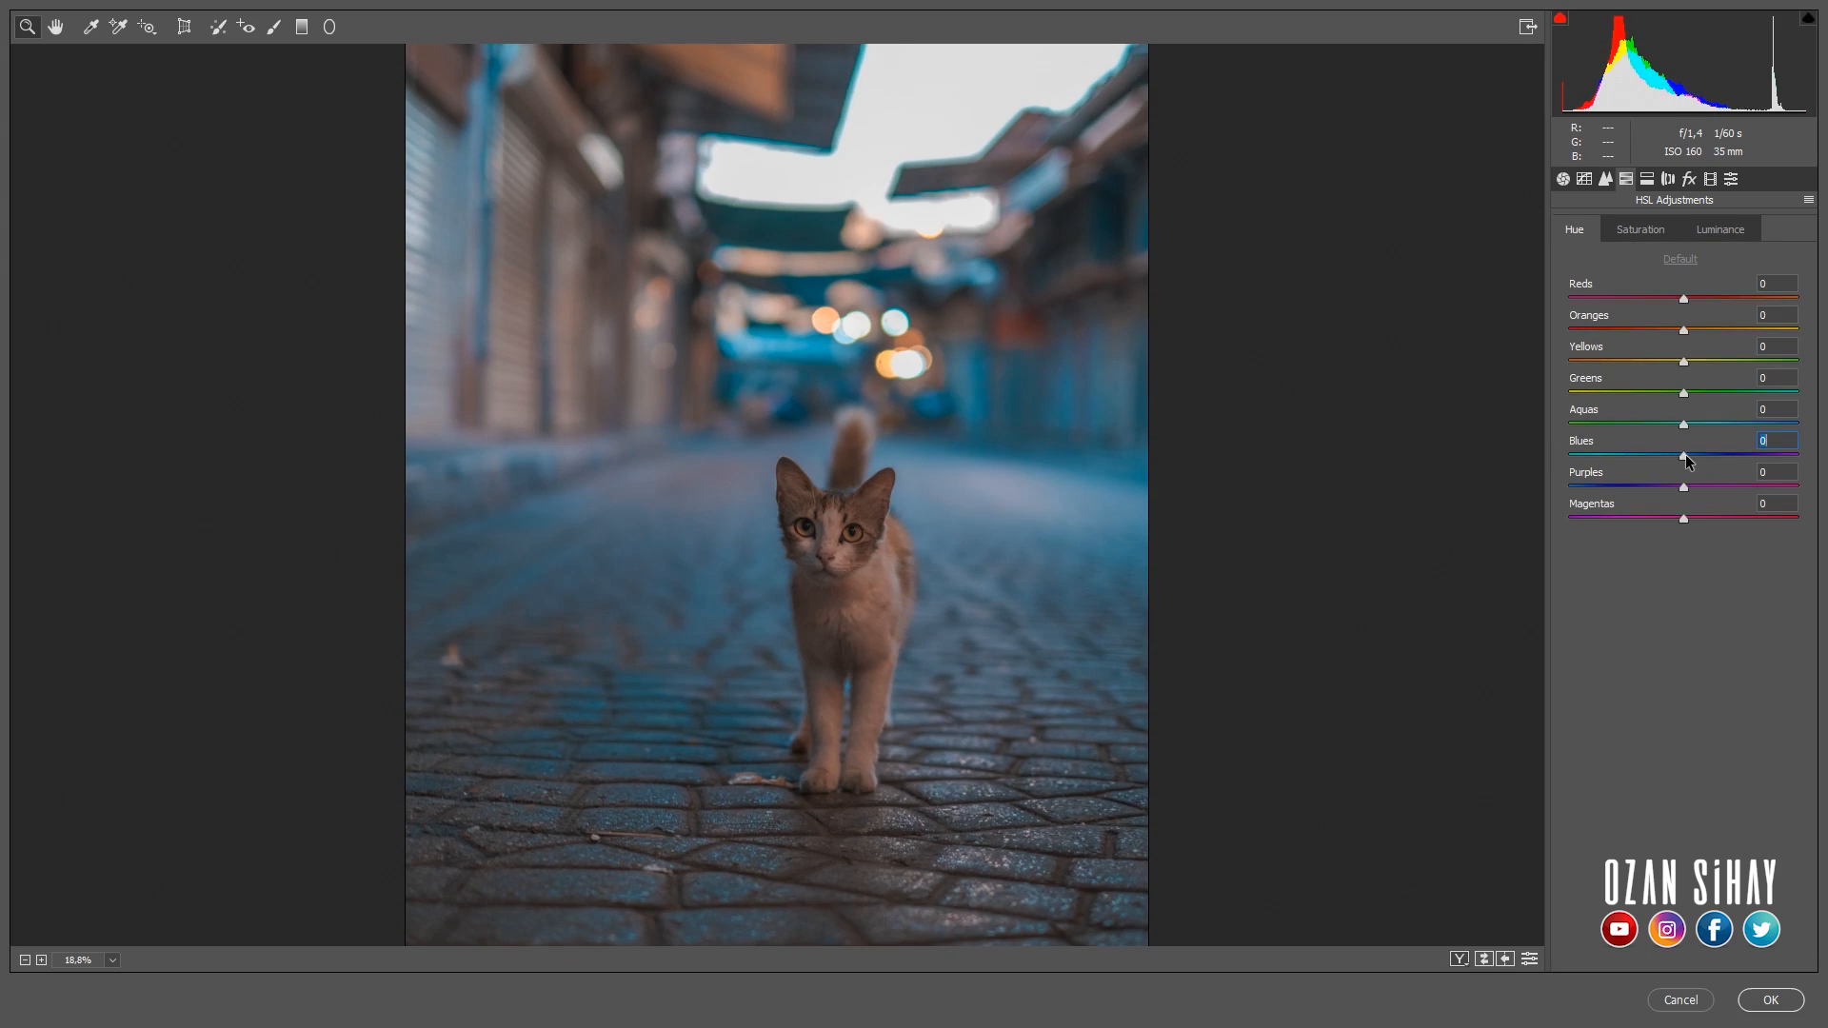
pyautogui.moveTo(1685, 454)
pyautogui.mouseDown()
pyautogui.moveTo(1649, 454)
pyautogui.moveTo(1668, 461)
pyautogui.mouseUp()
# - Set the luminance of the reds to +56, oranges to +53 and yellows to +52, and brighten the blues further
pyautogui.moveTo(1684, 362); pyautogui.dragTo(1741, 367)
pyautogui.click(1713, 226)
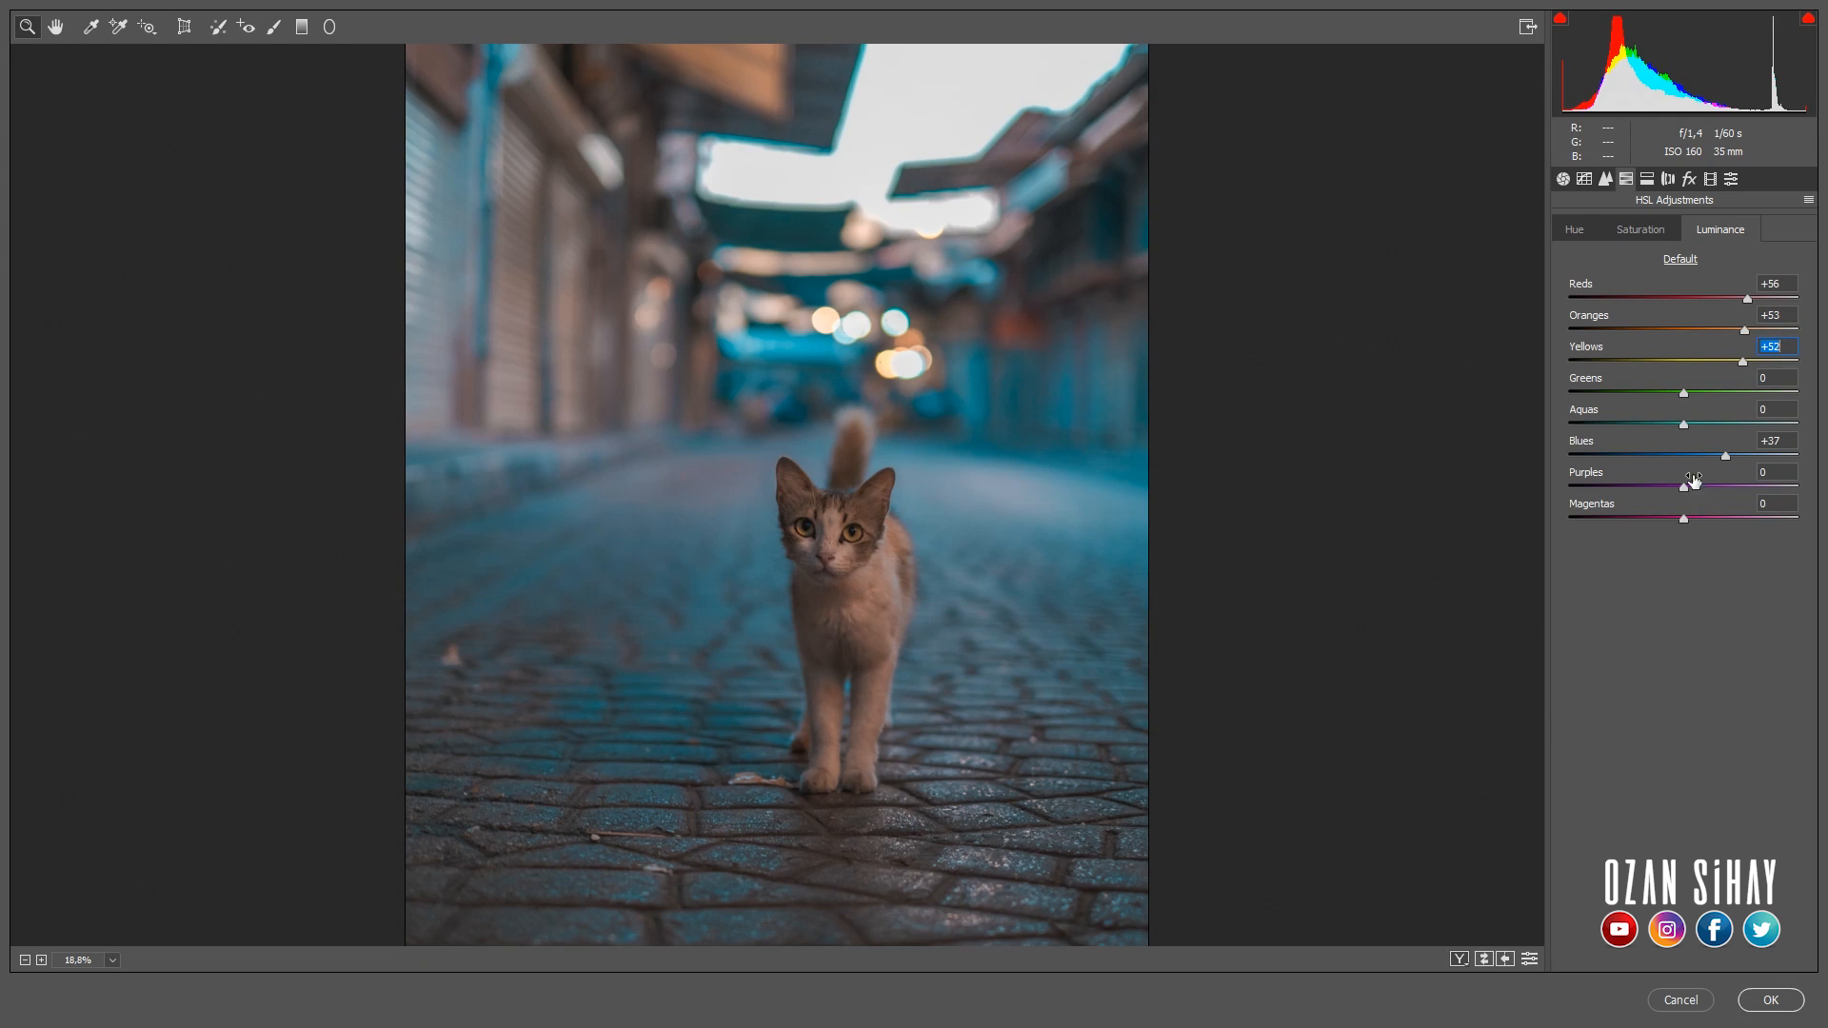
pyautogui.moveTo(1724, 458); pyautogui.dragTo(1748, 458)
# - Raise the blues' saturation a little above +26 and lower the oranges' saturation in the HSL adjustments
pyautogui.click(1641, 230)
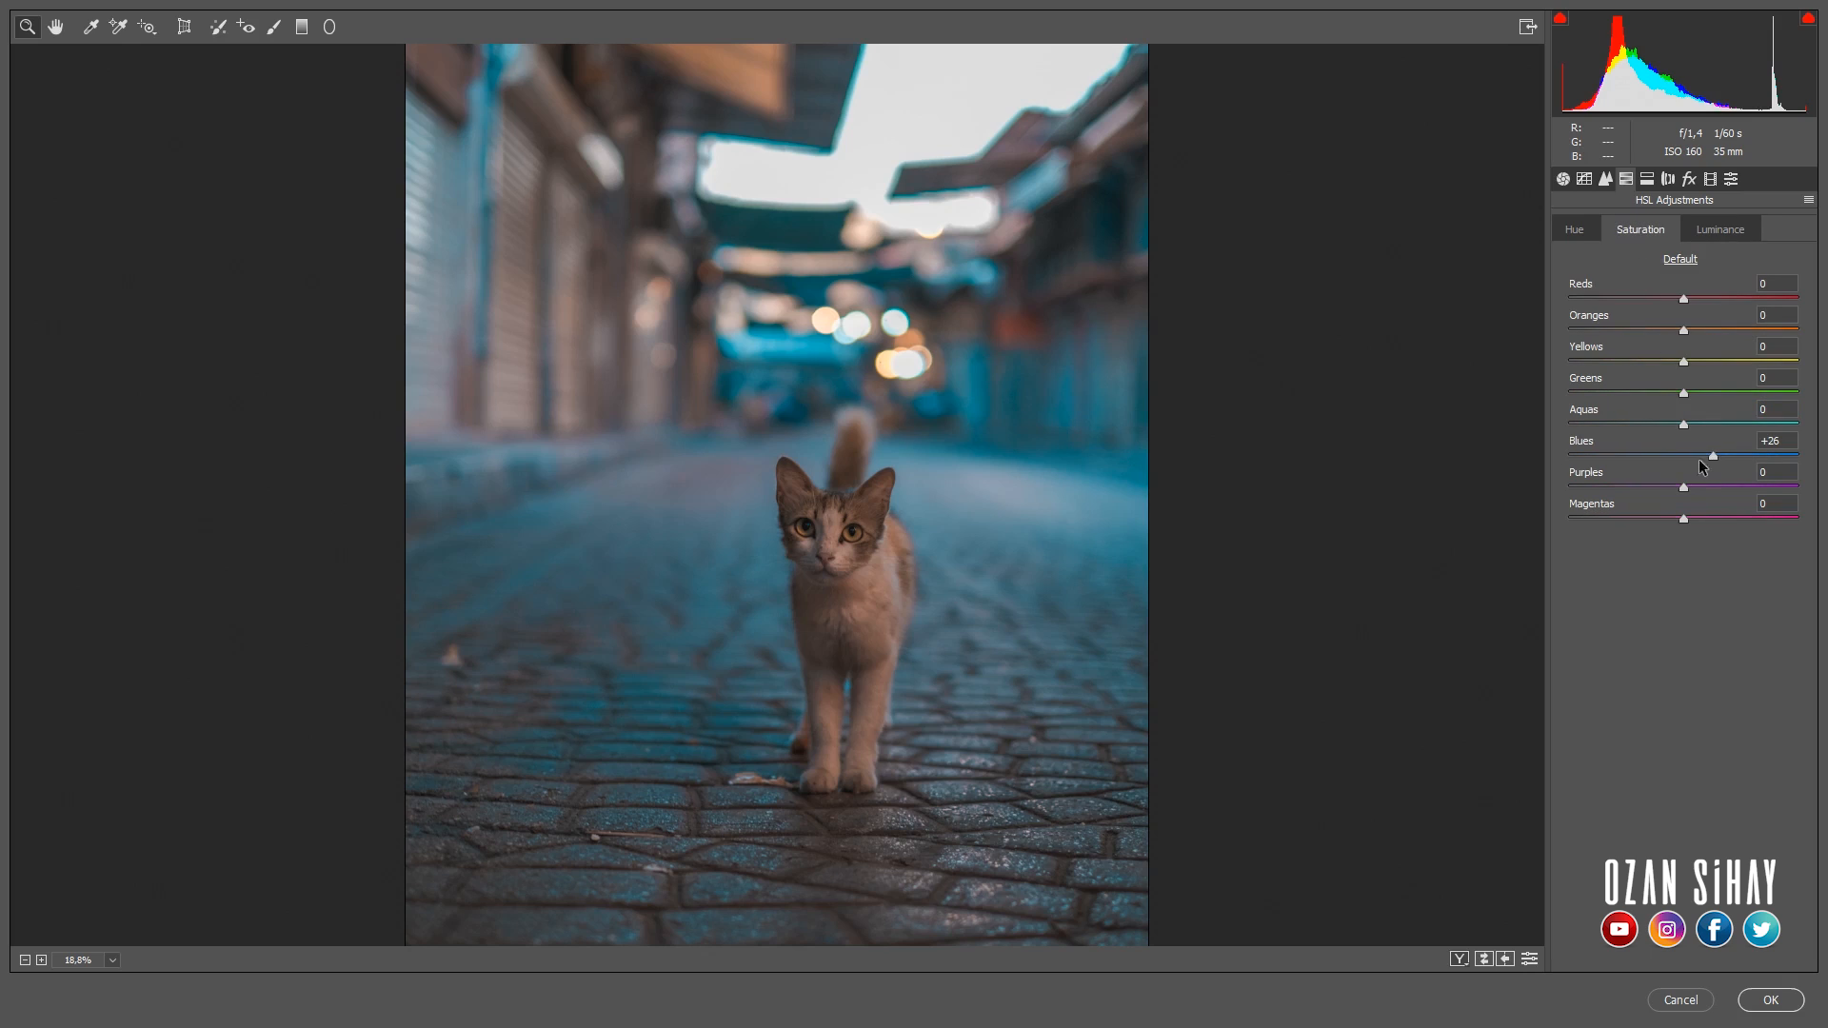
pyautogui.moveTo(1699, 457)
pyautogui.mouseDown()
pyautogui.moveTo(1751, 454)
pyautogui.moveTo(1718, 455)
pyautogui.mouseUp()
pyautogui.moveTo(1684, 331); pyautogui.dragTo(1633, 331)
# - Sharpen the photo moderately by raising the sharpening amount in the detail settings
pyautogui.click(1604, 181)
pyautogui.moveTo(817, 600); pyautogui.dragTo(938, 624)
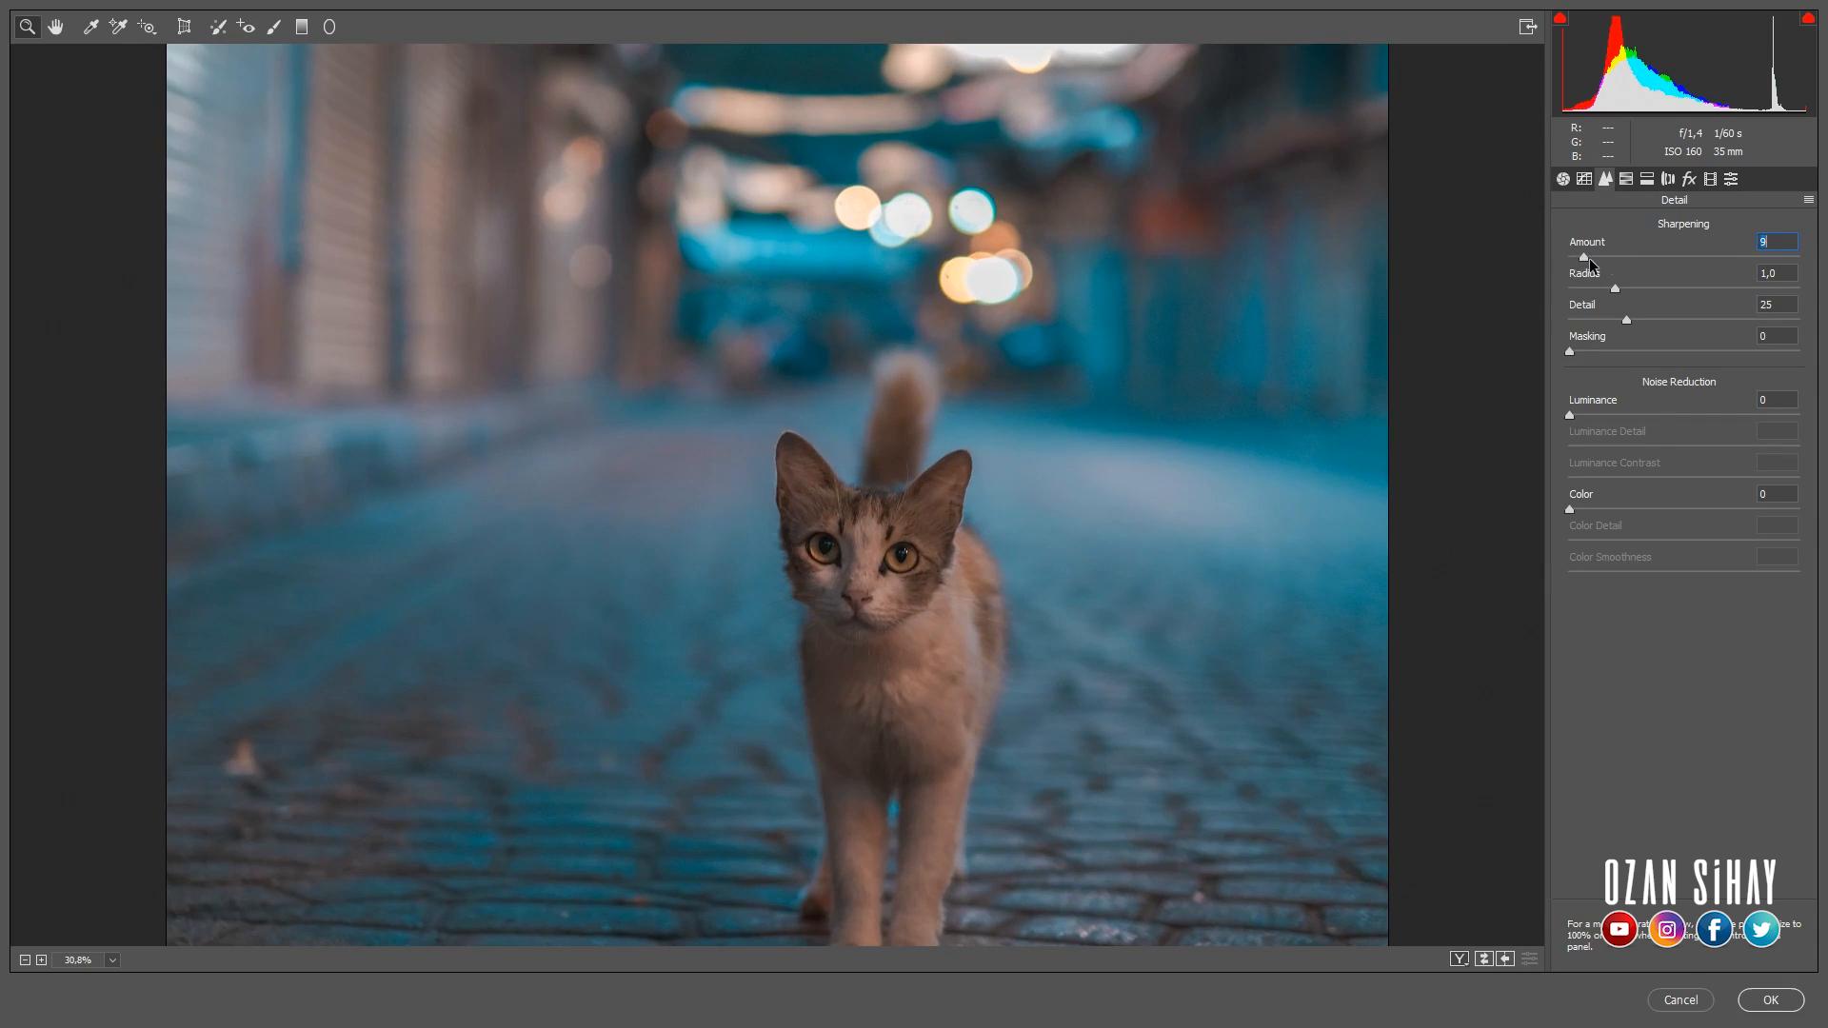
pyautogui.moveTo(1590, 259); pyautogui.dragTo(1611, 259)
# - Shape the RGB point curve into a faded S with points at 38/43 and 183/192, a lifted black end and a lowered white end
pyautogui.click(1585, 180)
pyautogui.hotkey('ctrl', '0')
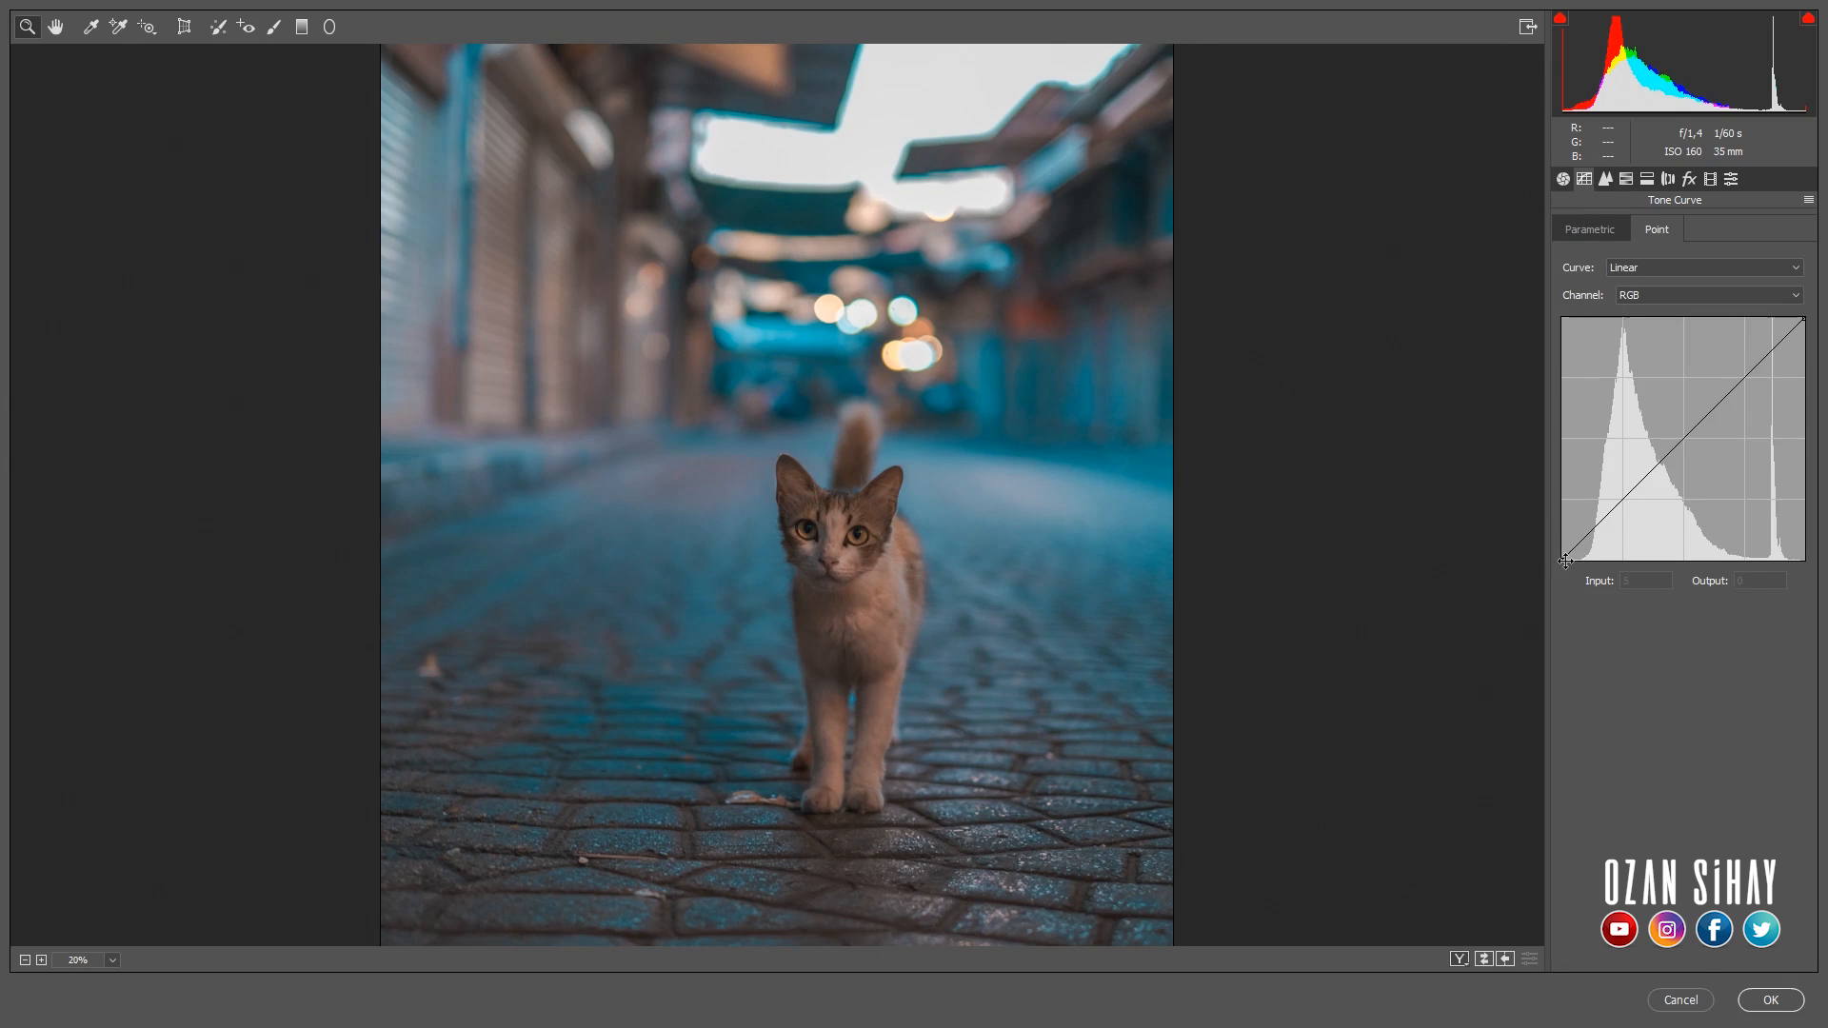
pyautogui.moveTo(1565, 561); pyautogui.dragTo(1599, 520)
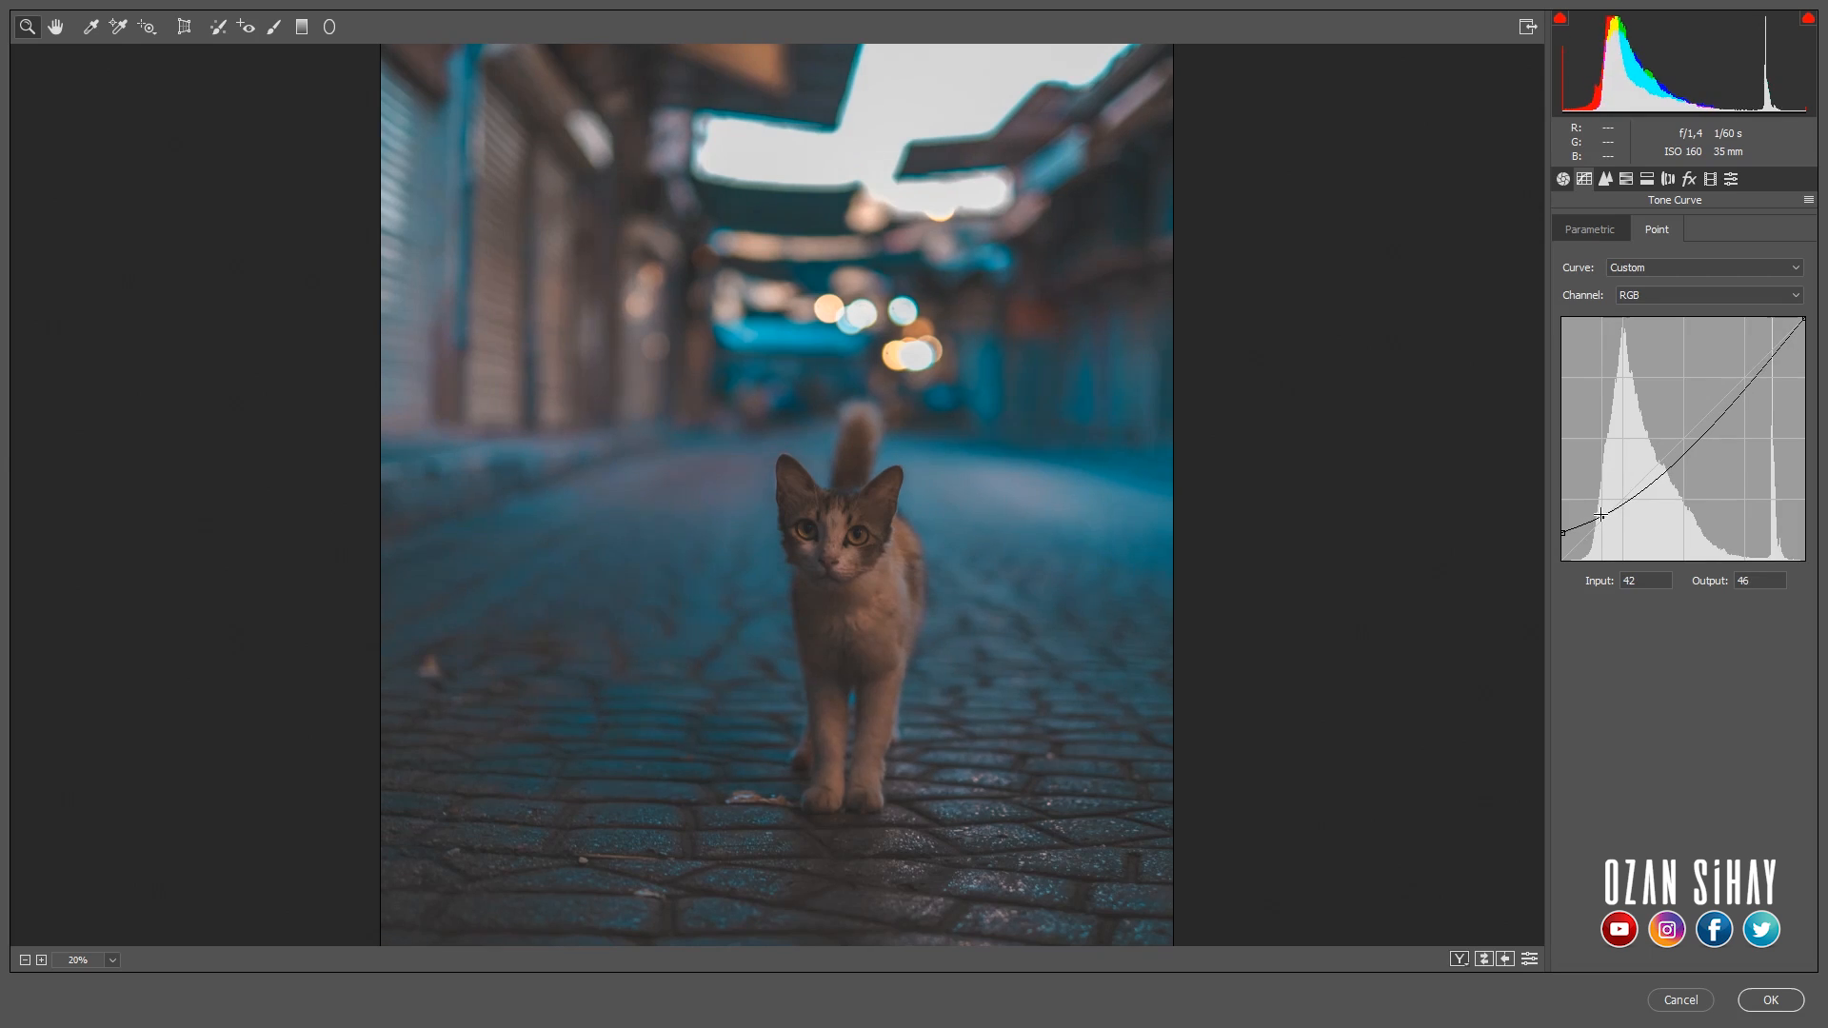
pyautogui.moveTo(1702, 444); pyautogui.dragTo(1702, 416)
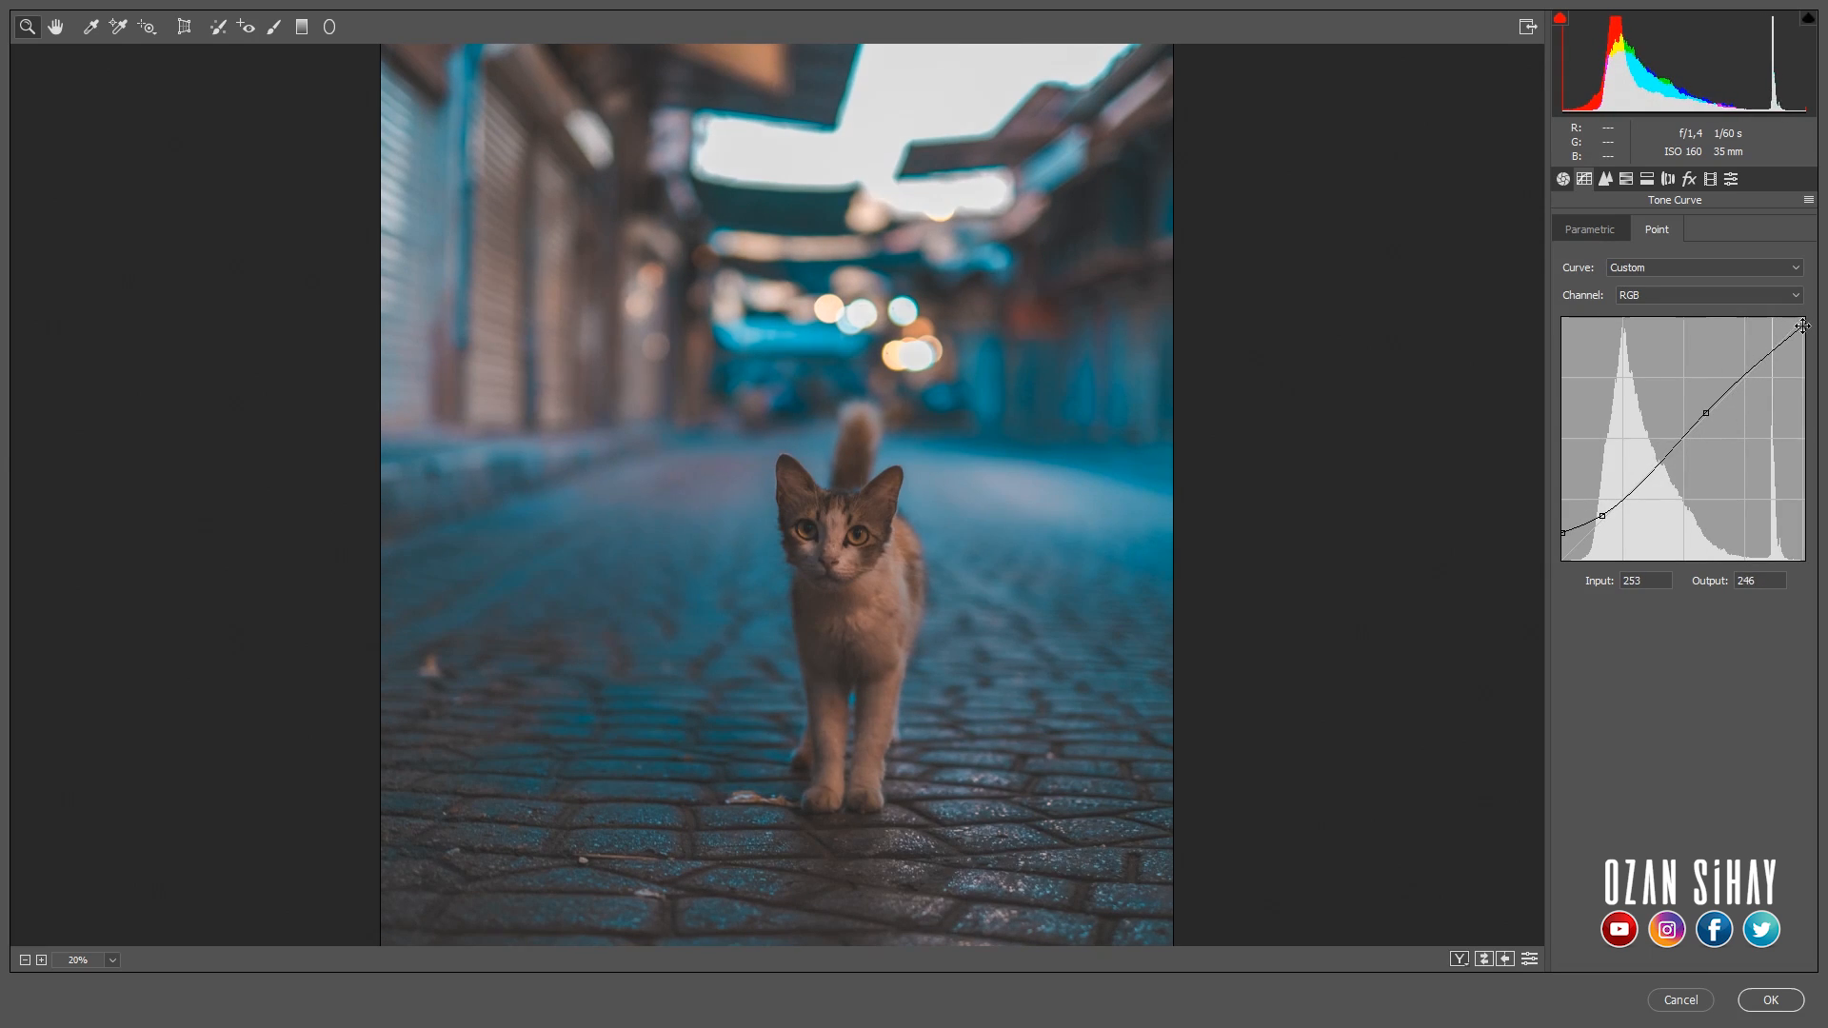
pyautogui.moveTo(1804, 320); pyautogui.dragTo(1801, 335)
pyautogui.moveTo(1707, 415); pyautogui.dragTo(1736, 377)
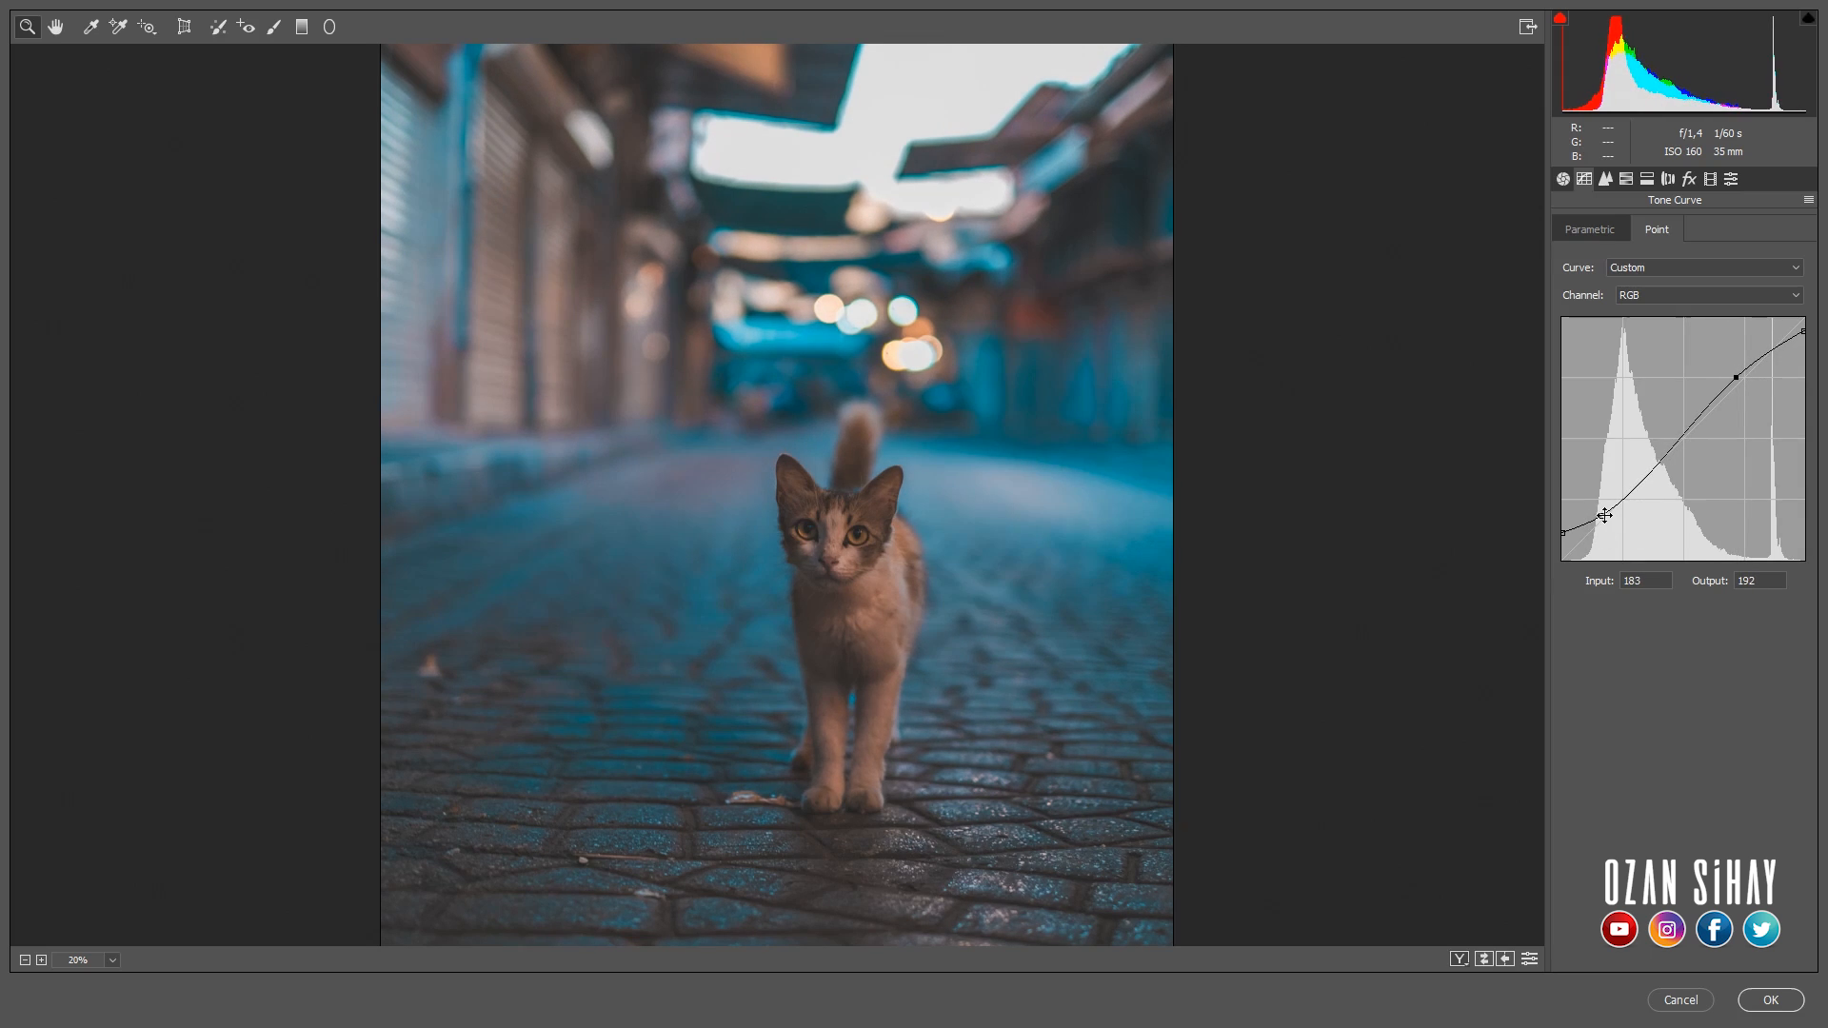
pyautogui.moveTo(1604, 515); pyautogui.dragTo(1602, 514)
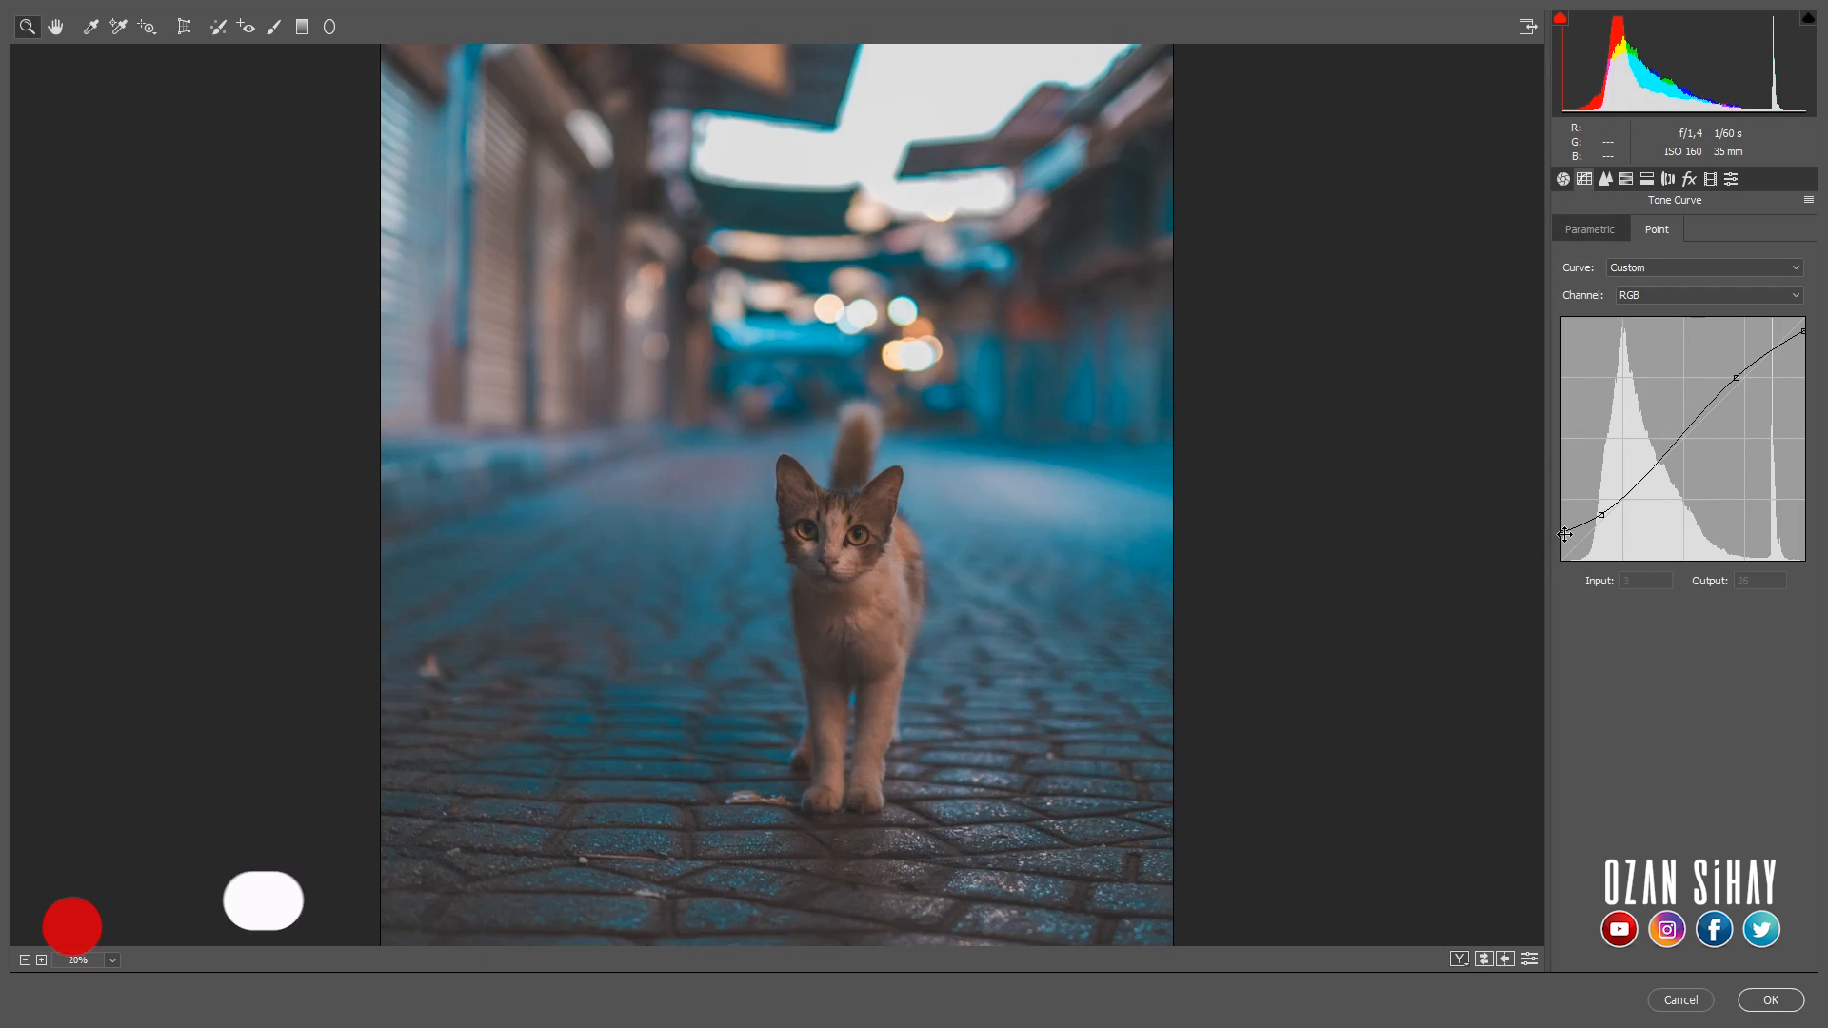
pyautogui.moveTo(1565, 534); pyautogui.dragTo(1598, 520)
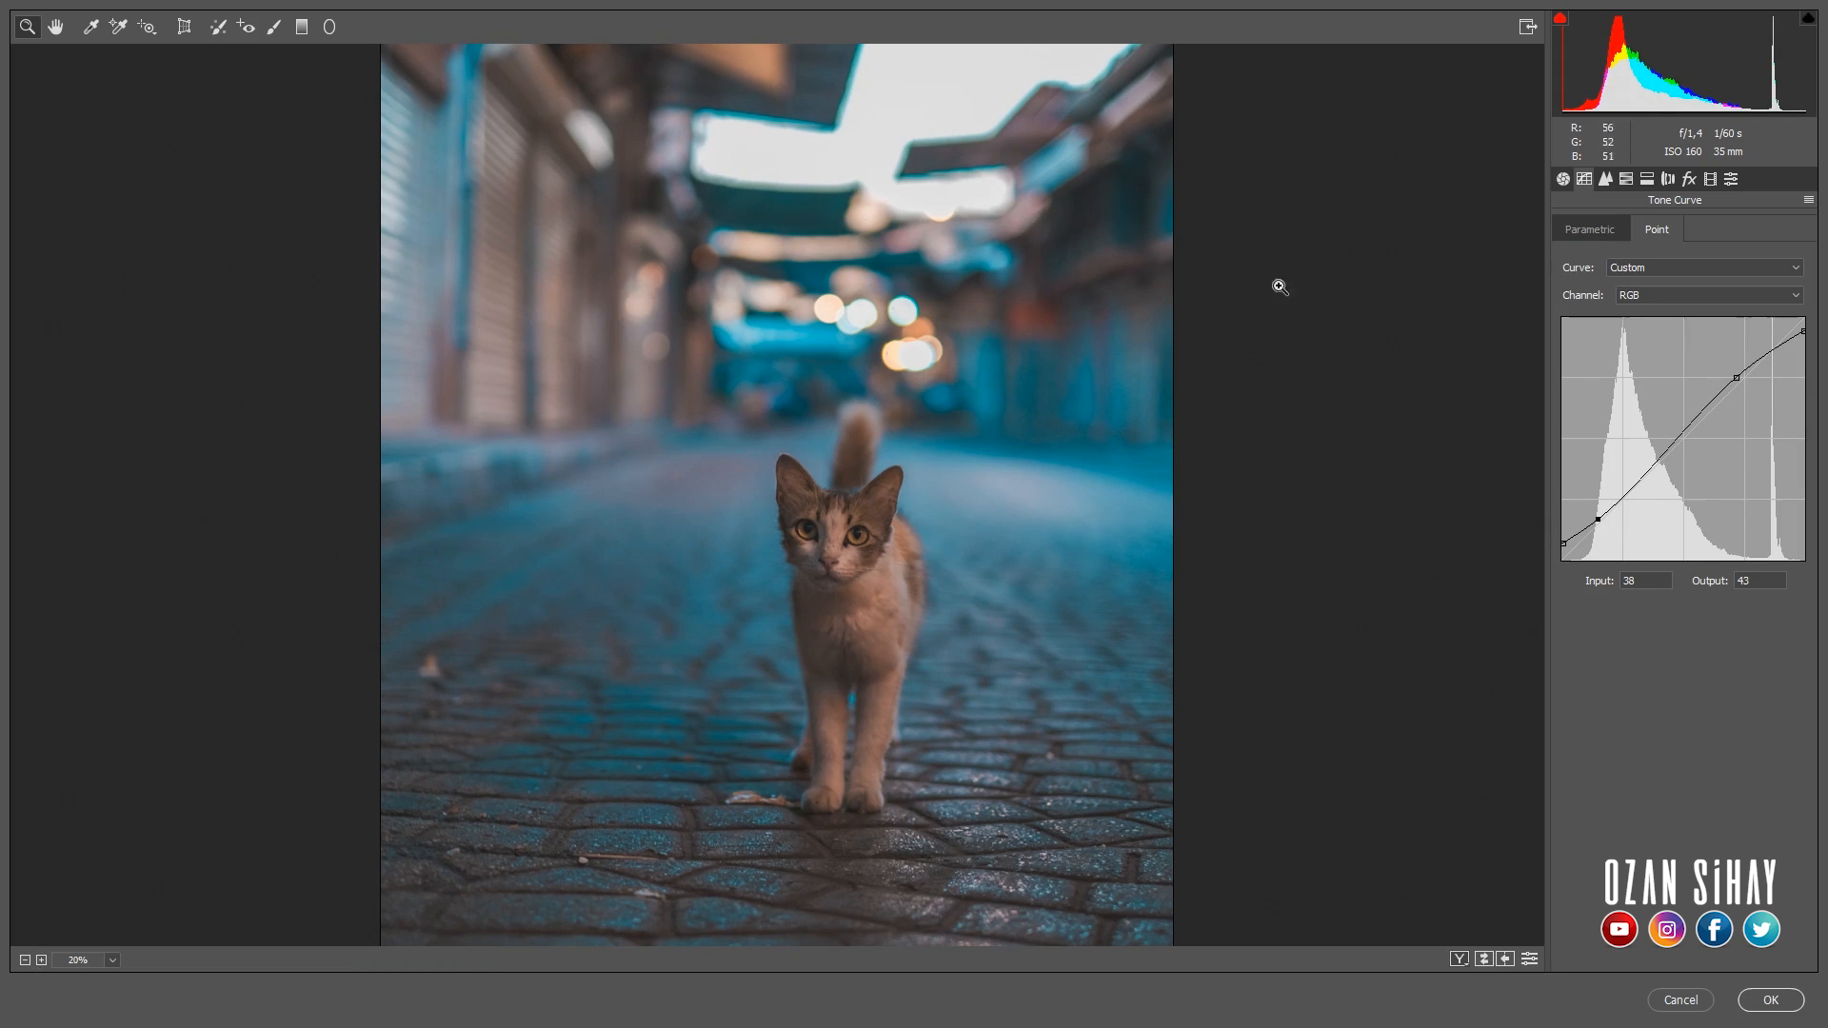
# - Draw a wide elliptical radial filter over the cobblestones around the cat's feet and reset its local correction settings
pyautogui.hotkey('ctrl', 'alt', '1')
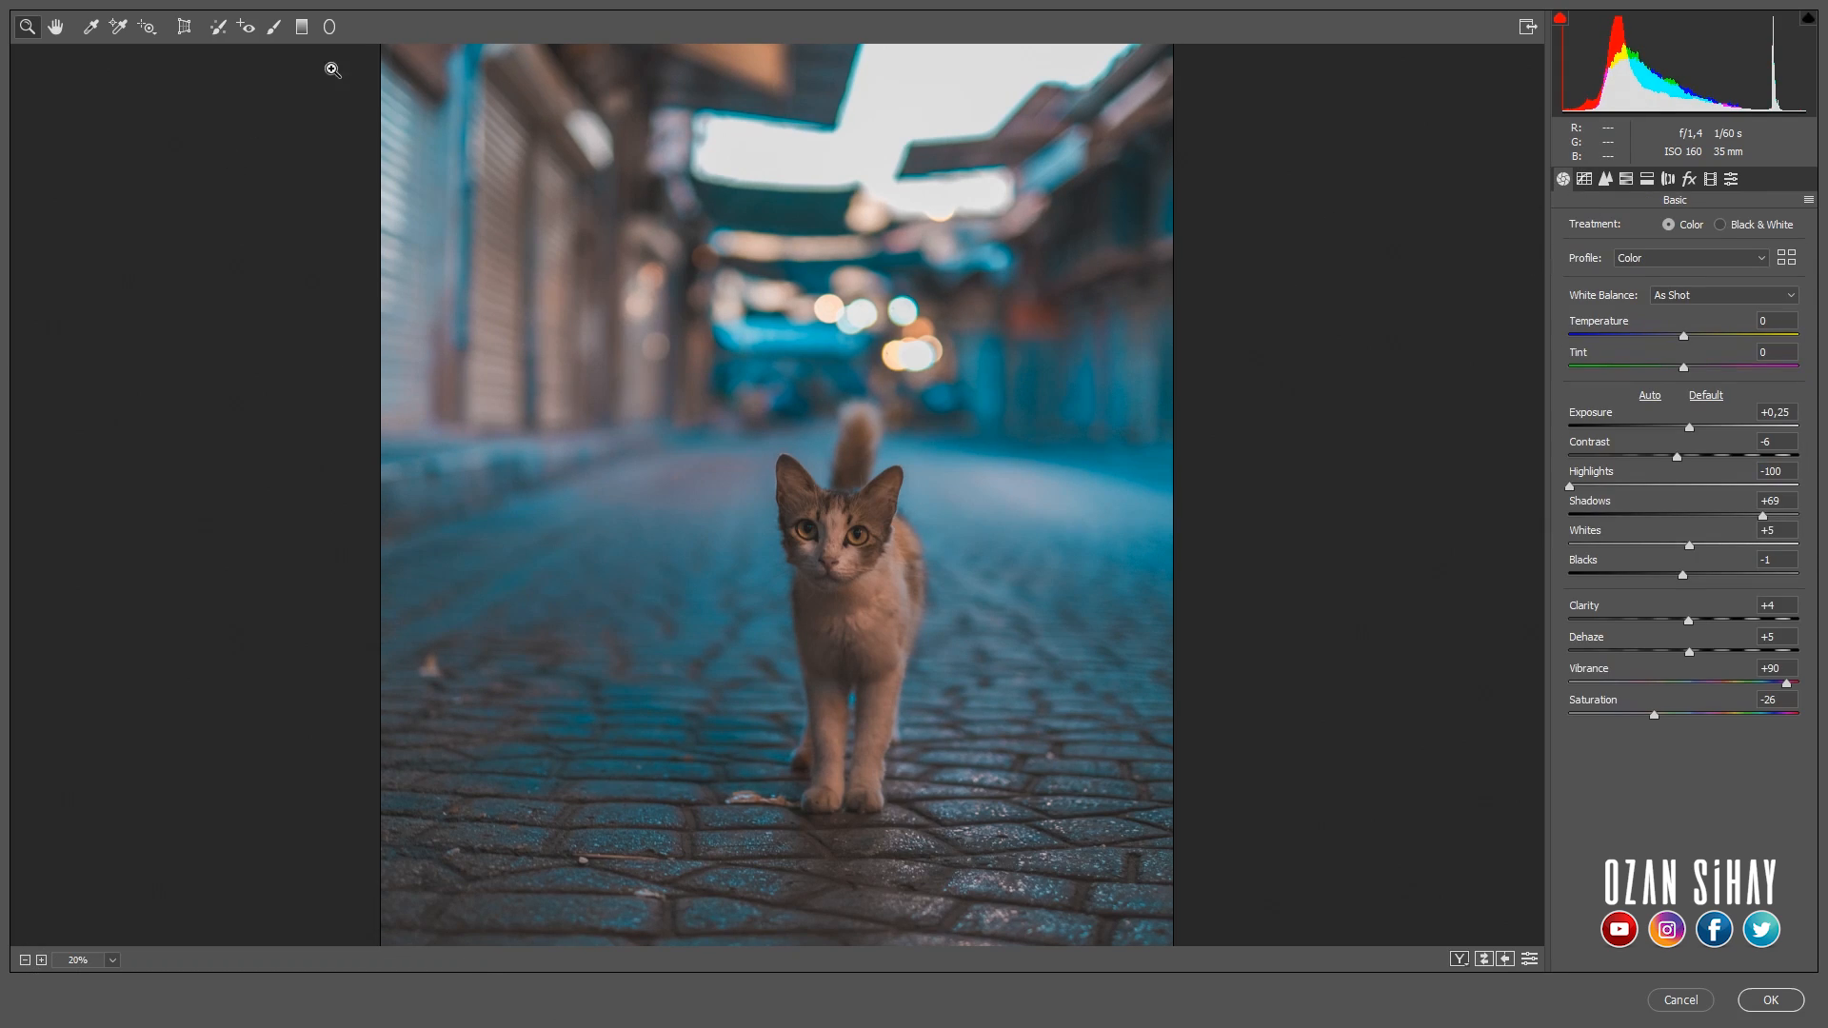
pyautogui.click(331, 30)
pyautogui.moveTo(408, 697); pyautogui.dragTo(555, 775)
pyautogui.hotkey('ctrl', 'z')
pyautogui.moveTo(816, 754); pyautogui.dragTo(1201, 802)
pyautogui.moveTo(828, 698); pyautogui.dragTo(833, 647)
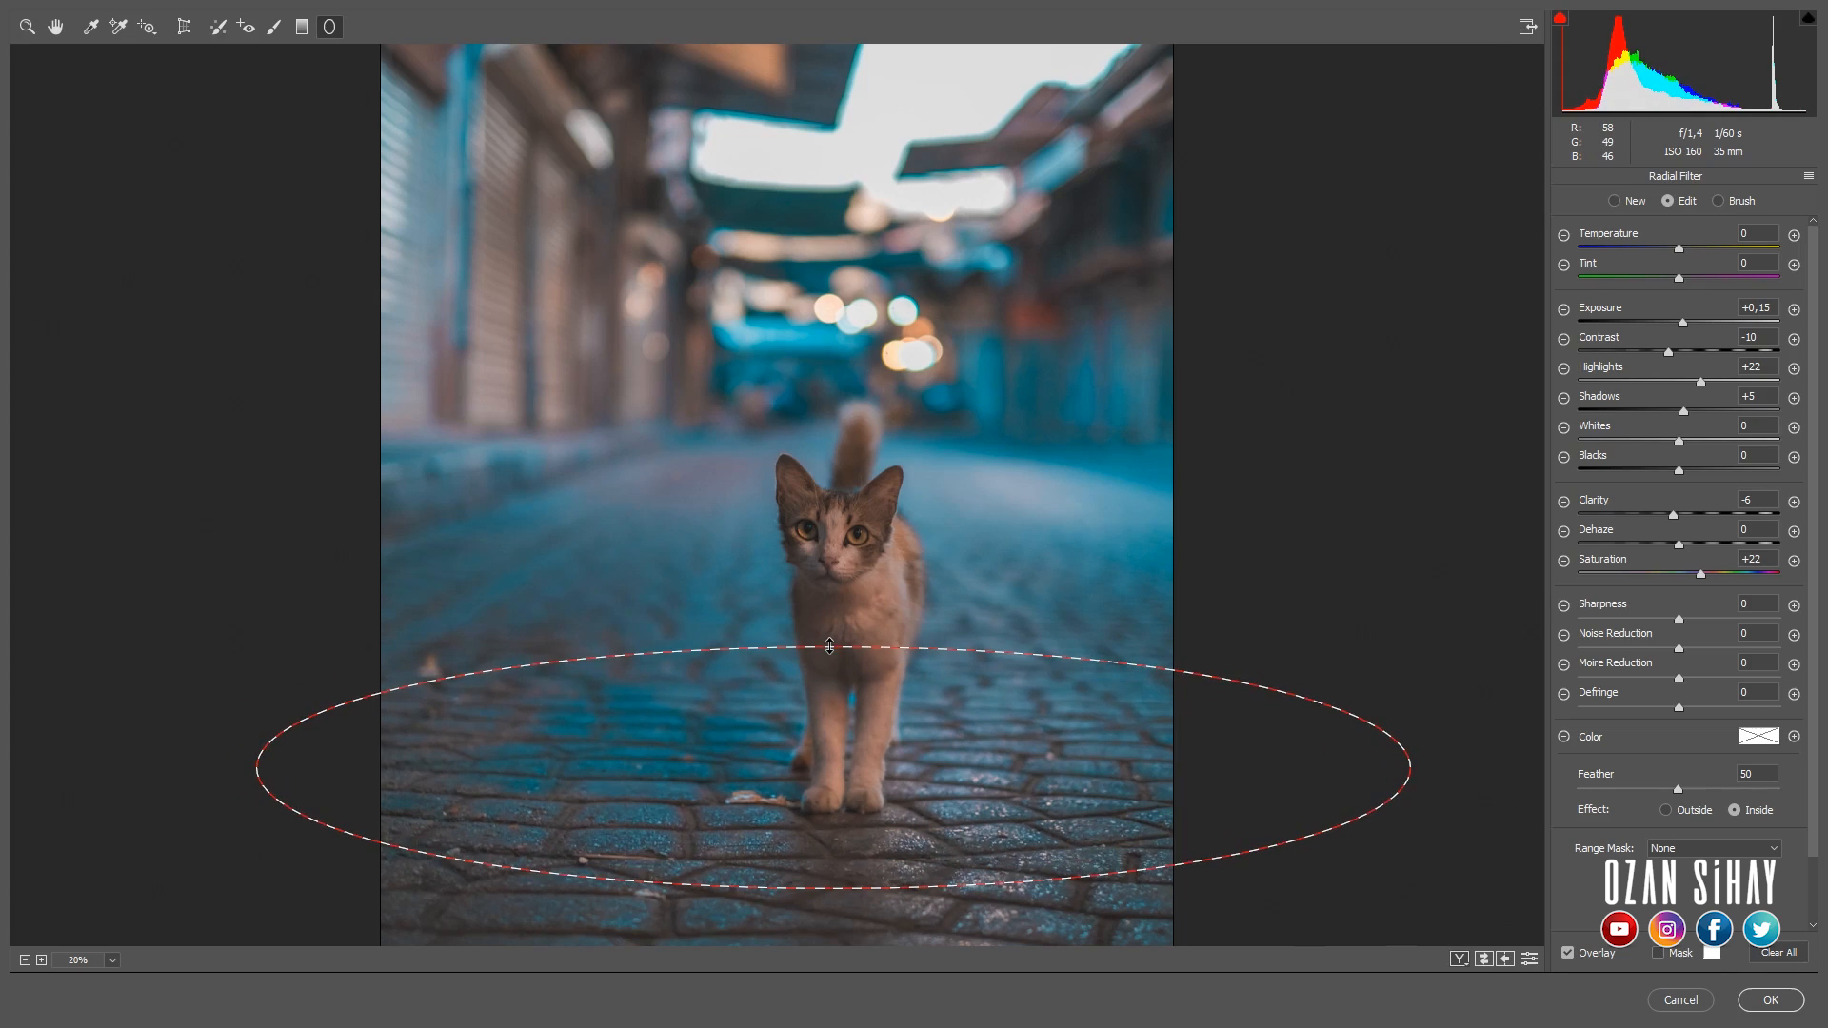
pyautogui.rightClick(833, 767)
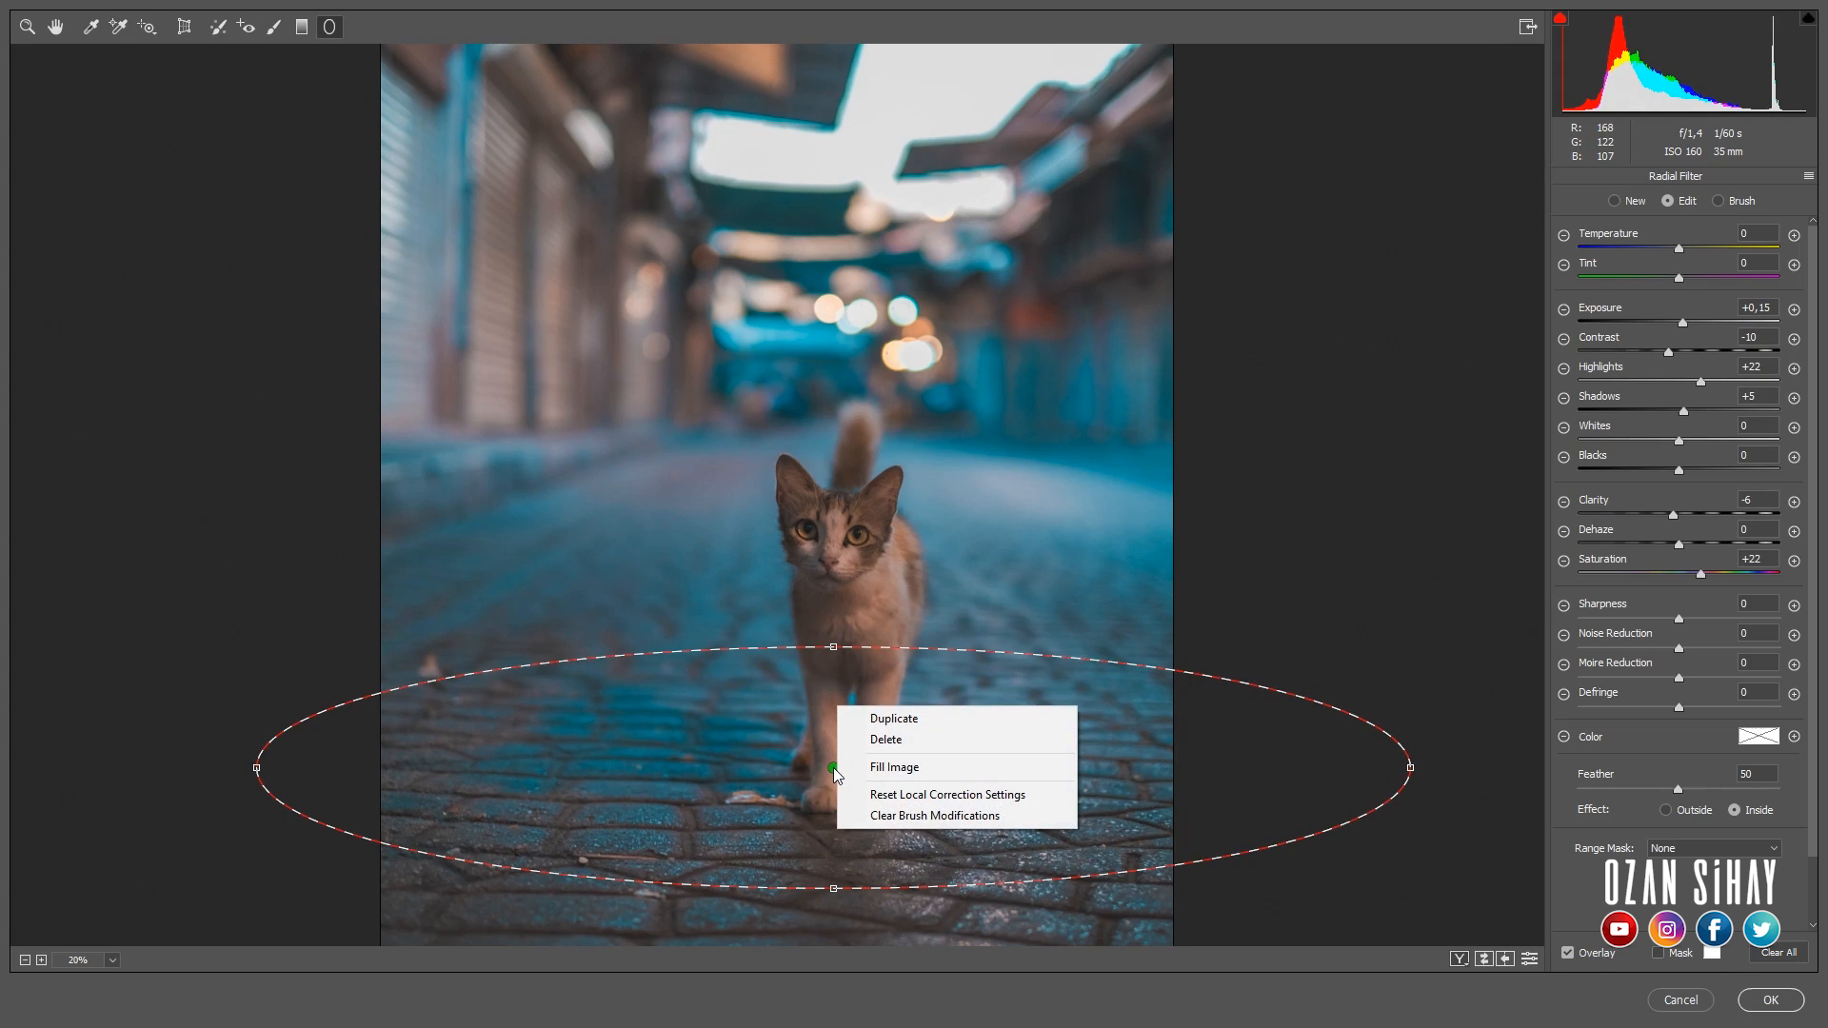
pyautogui.click(899, 794)
# - Set the radial filter's exposure to +0.40, highlights to +40, saturation to +56 and temperature to -1
pyautogui.moveTo(1681, 324); pyautogui.dragTo(1685, 326)
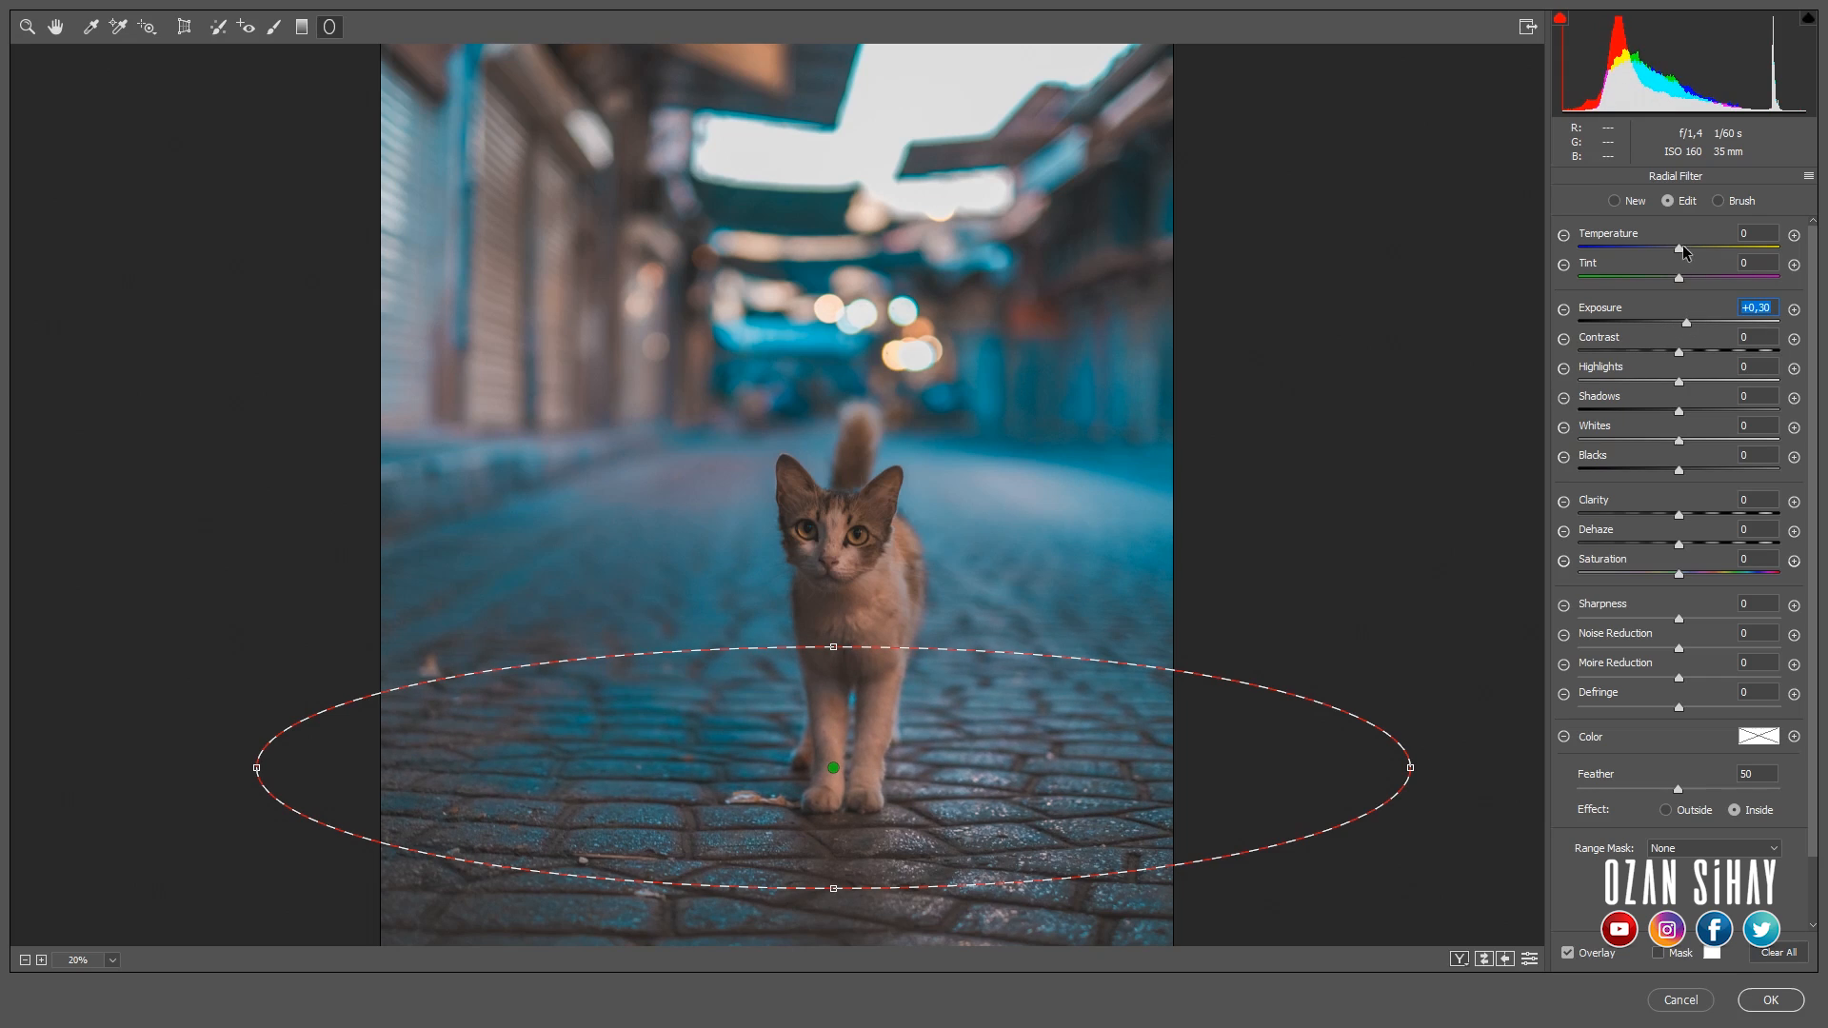
pyautogui.moveTo(1684, 578); pyautogui.dragTo(1742, 571)
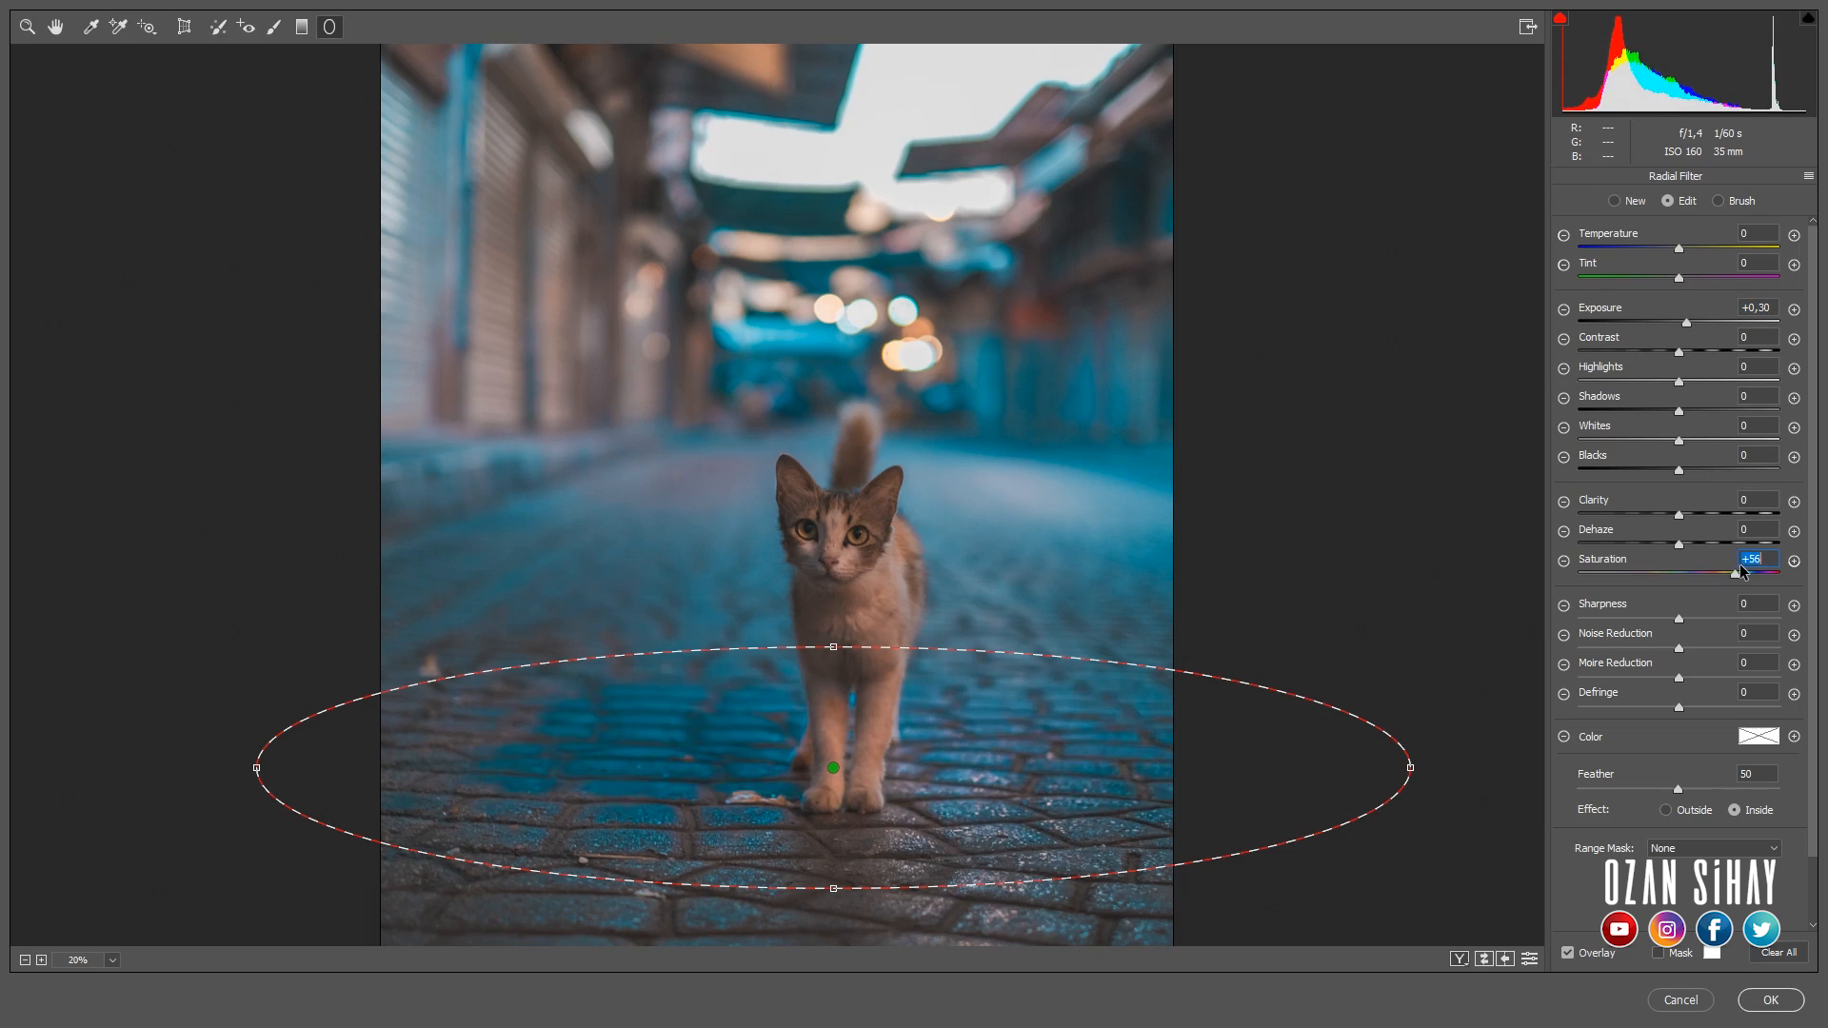
pyautogui.moveTo(1678, 250); pyautogui.dragTo(1676, 246)
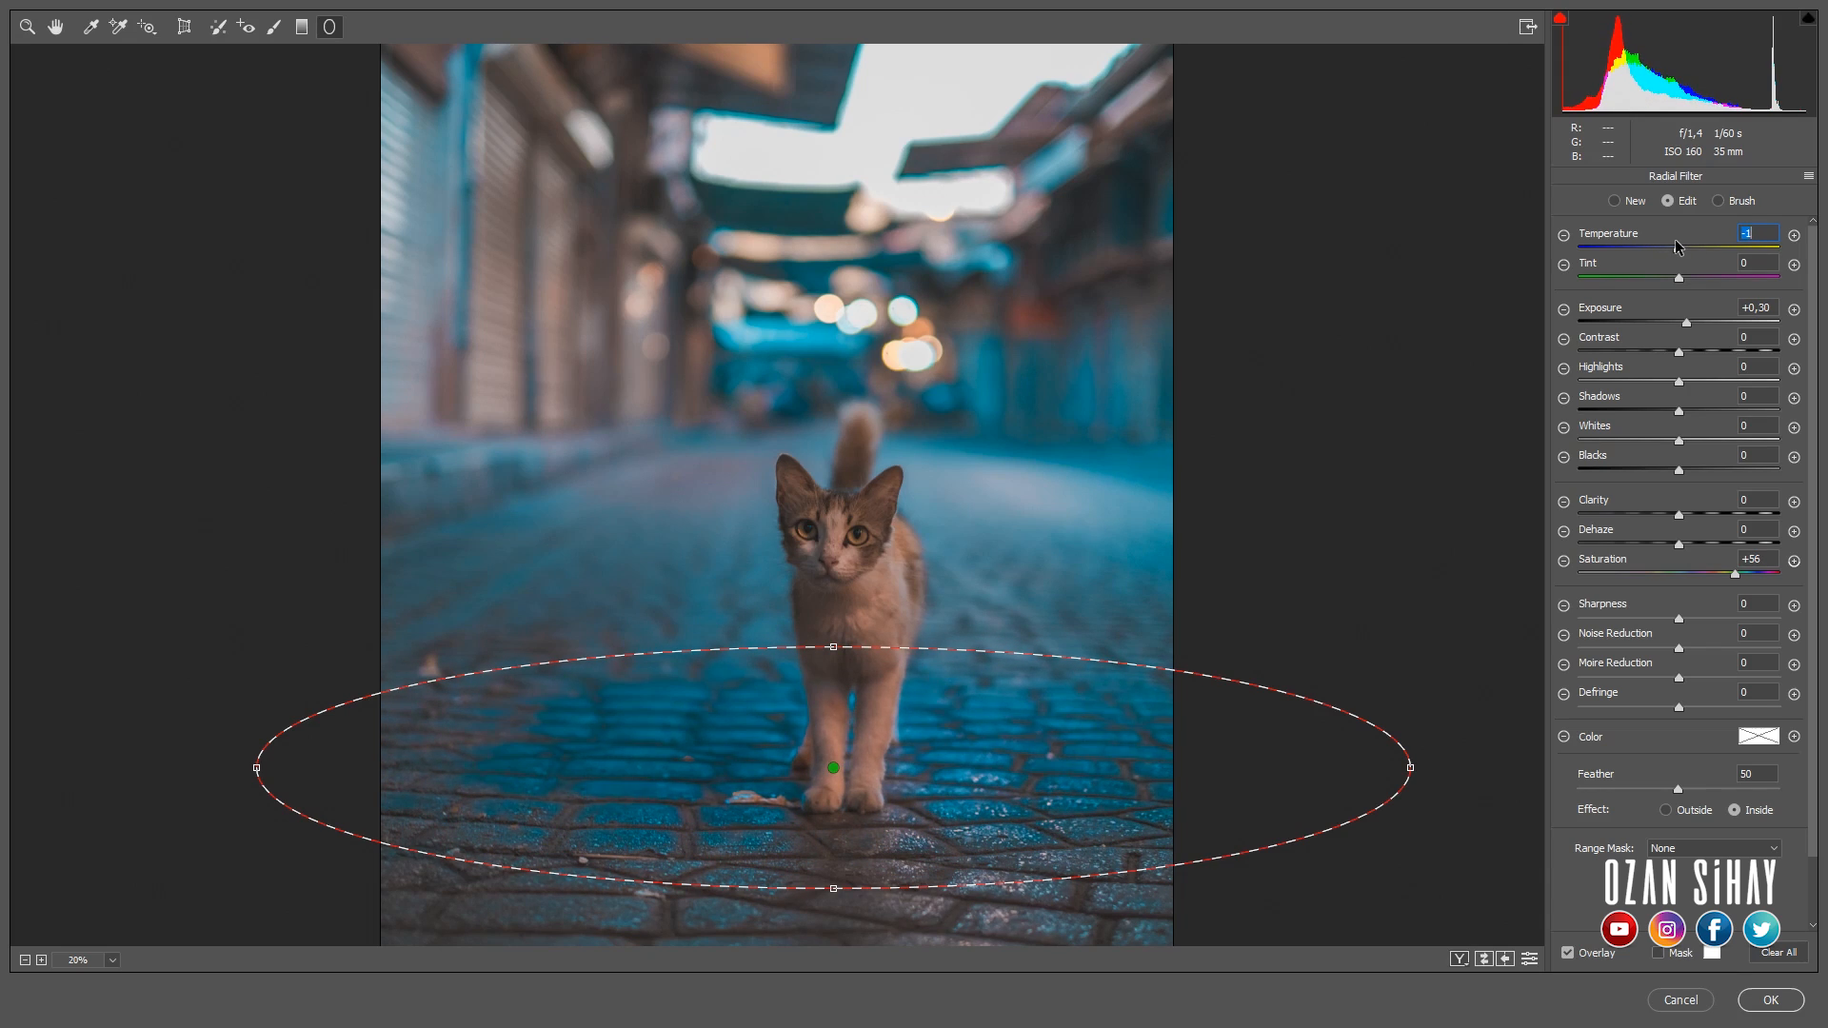
pyautogui.moveTo(1688, 323); pyautogui.dragTo(1718, 381)
# - Reshape the radial filter's ellipse and move it down over the cobblestones in the foreground
pyautogui.moveTo(833, 647); pyautogui.dragTo(836, 671)
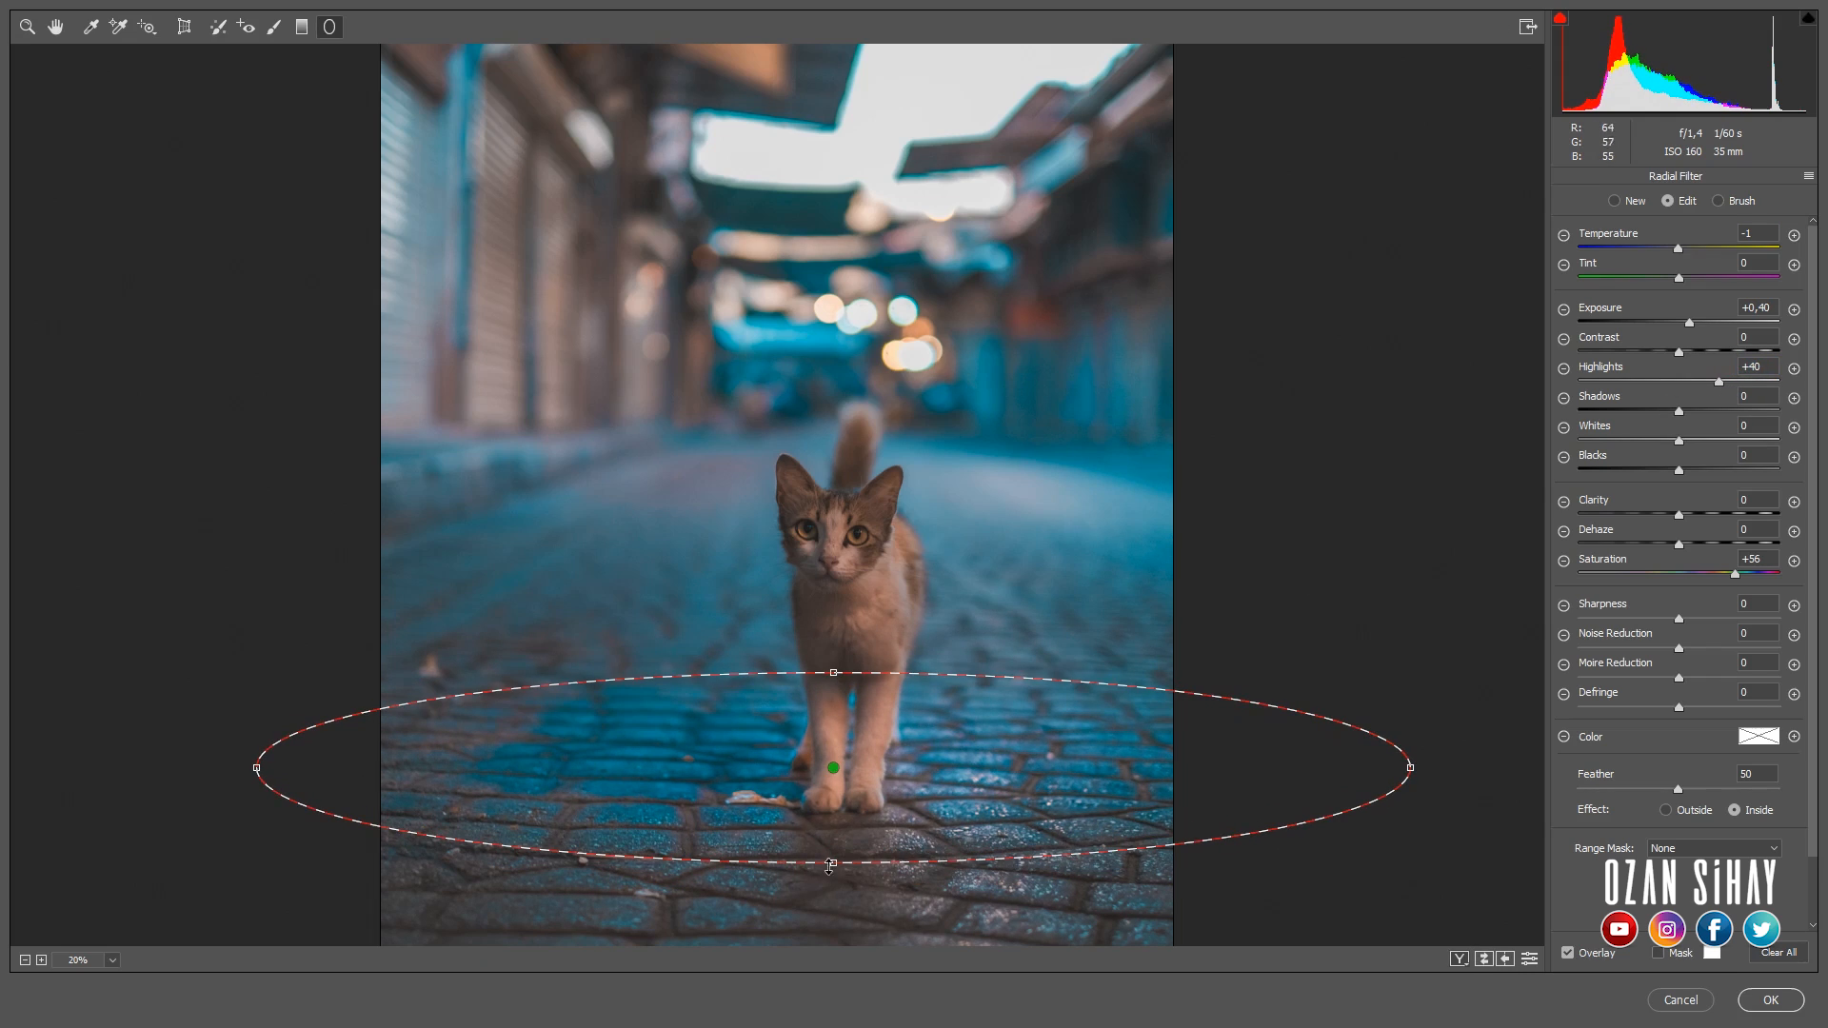
pyautogui.moveTo(829, 867); pyautogui.dragTo(831, 904)
pyautogui.moveTo(866, 777); pyautogui.dragTo(873, 816)
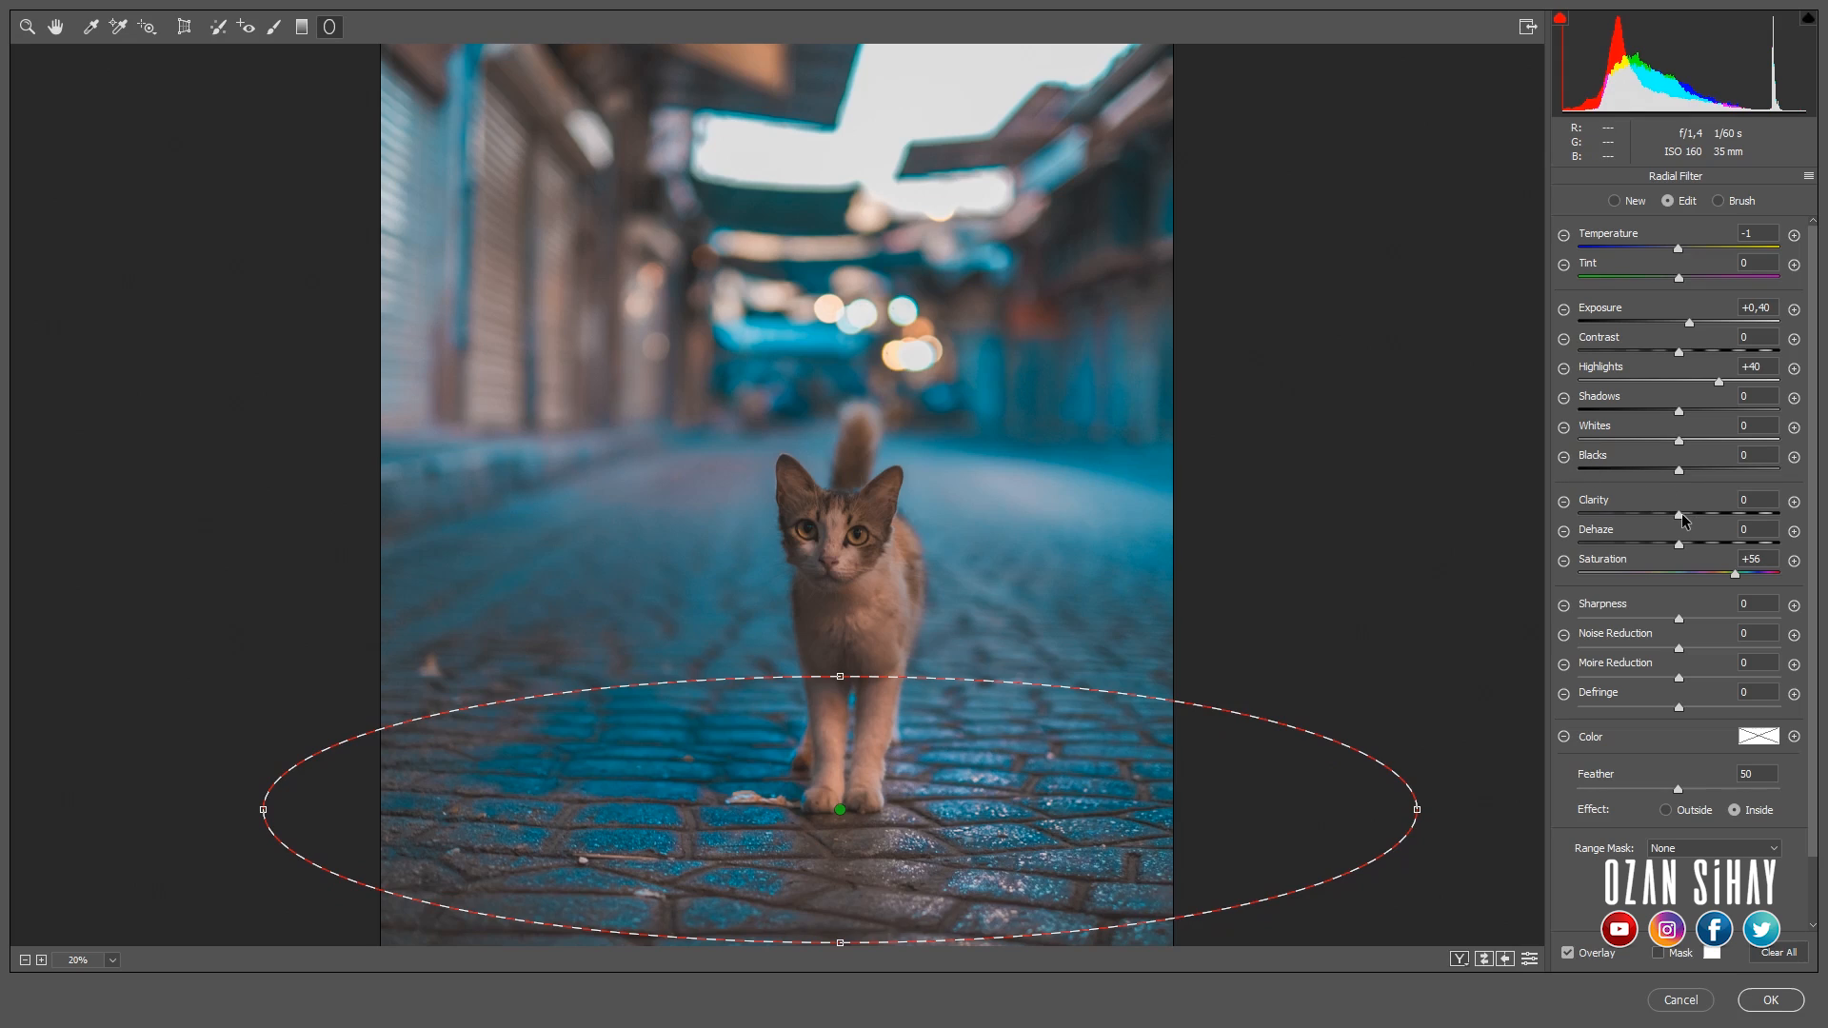
# - Set the radial filter's clarity to +16 and shadows to +4, and finish editing the filter
pyautogui.moveTo(1712, 511)
pyautogui.mouseDown()
pyautogui.moveTo(1655, 508)
pyautogui.moveTo(1709, 509)
pyautogui.moveTo(1695, 513)
pyautogui.mouseUp()
pyautogui.moveTo(1679, 412)
pyautogui.mouseDown()
pyautogui.moveTo(1708, 409)
pyautogui.moveTo(1682, 409)
pyautogui.mouseUp()
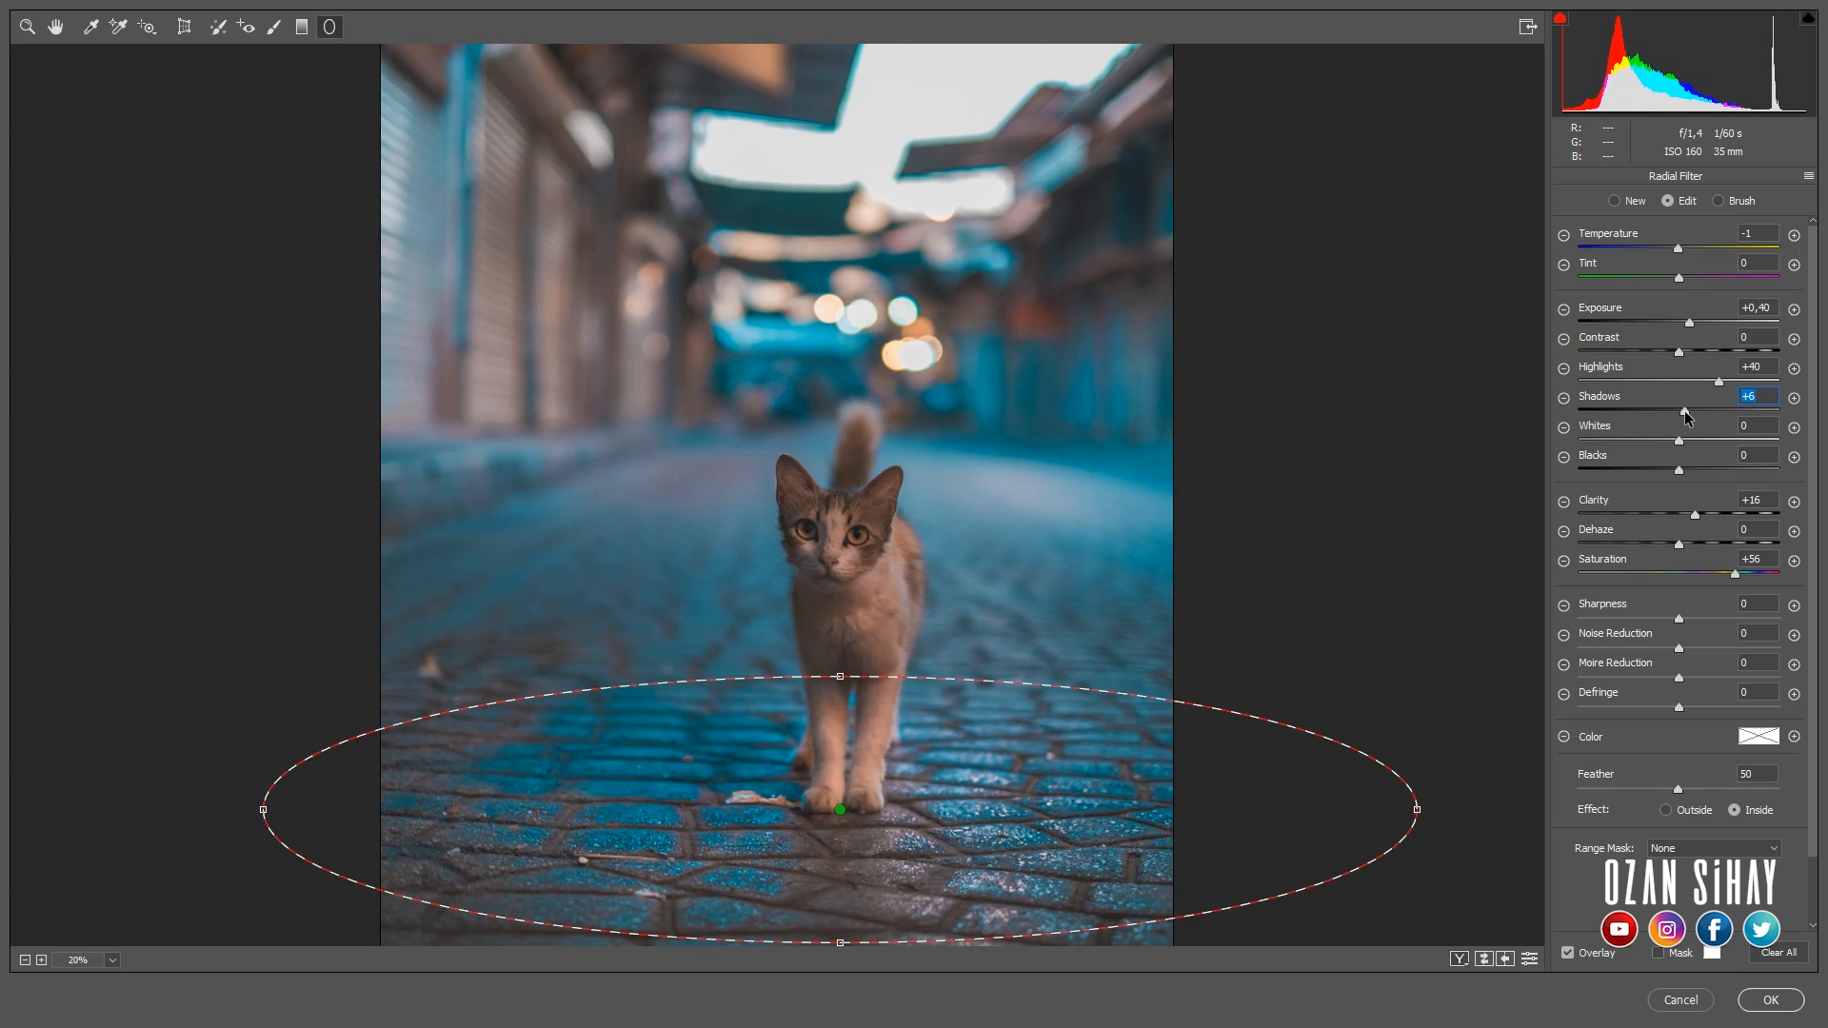
pyautogui.click(54, 31)
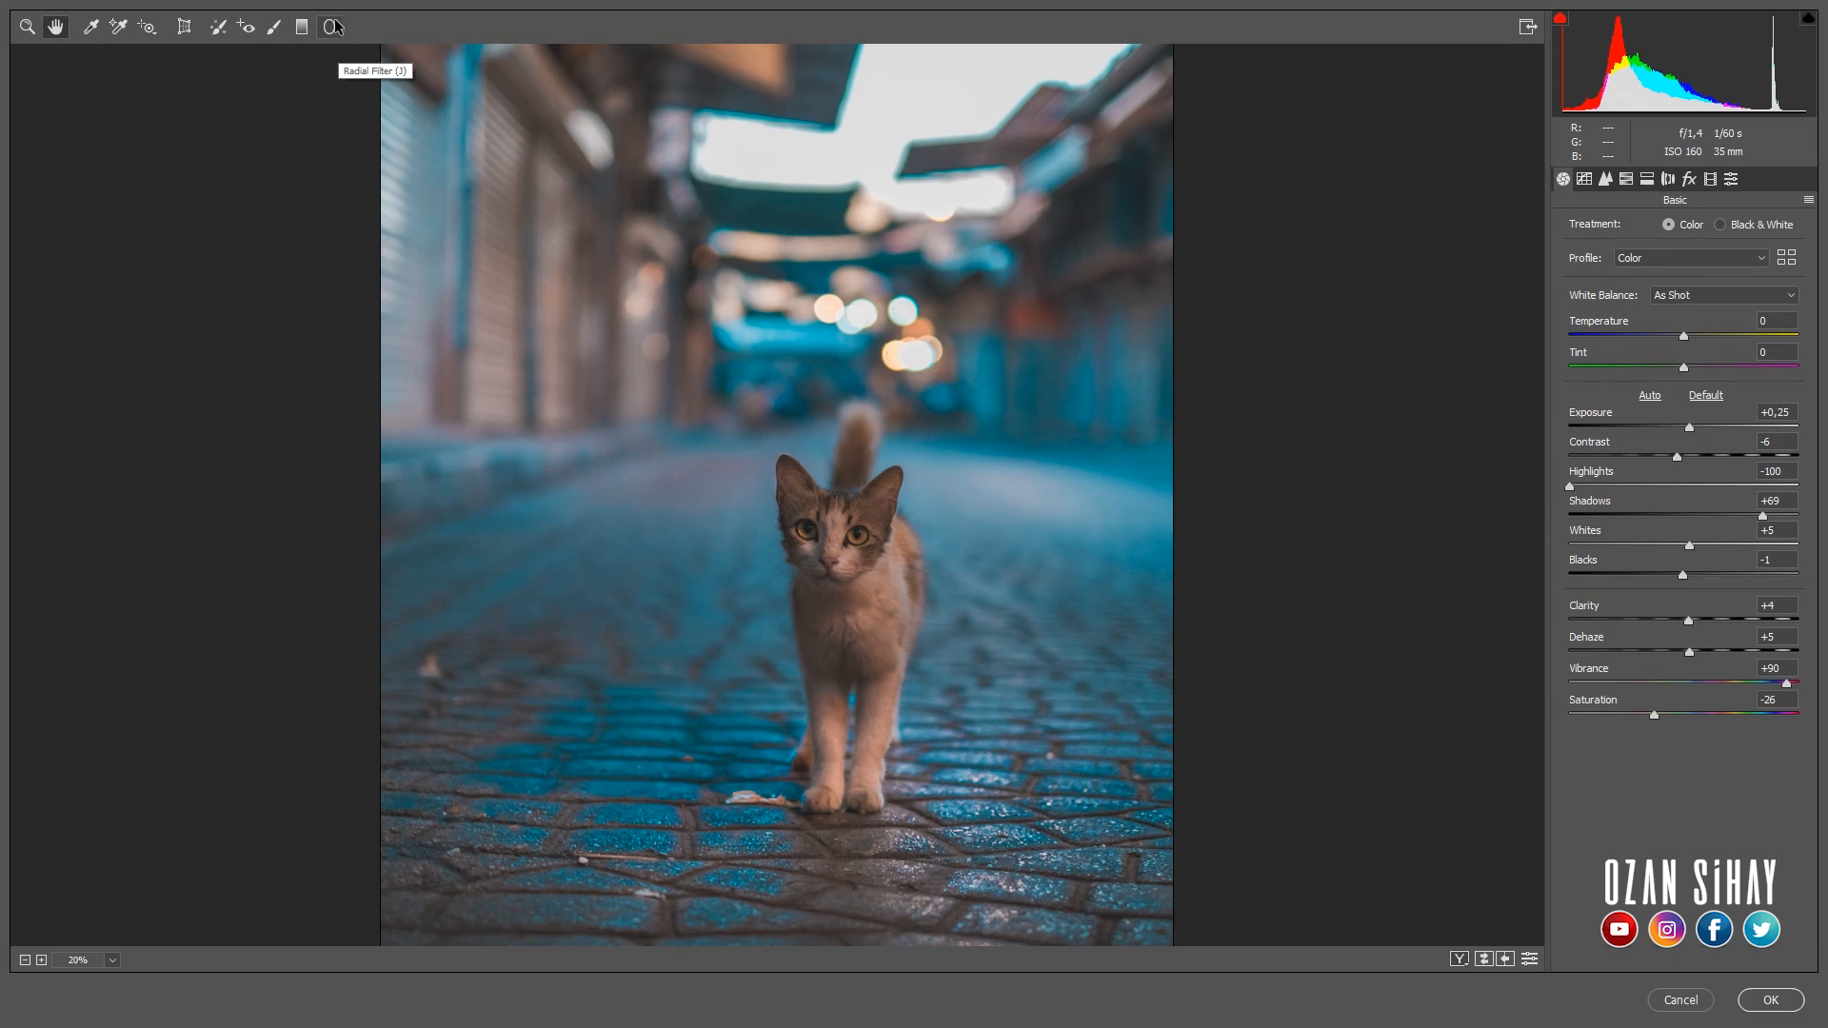
# - Brighten the cat's face with a size 30 adjustment brush, undoing and redoing the stroke to compare the result
pyautogui.click(275, 28)
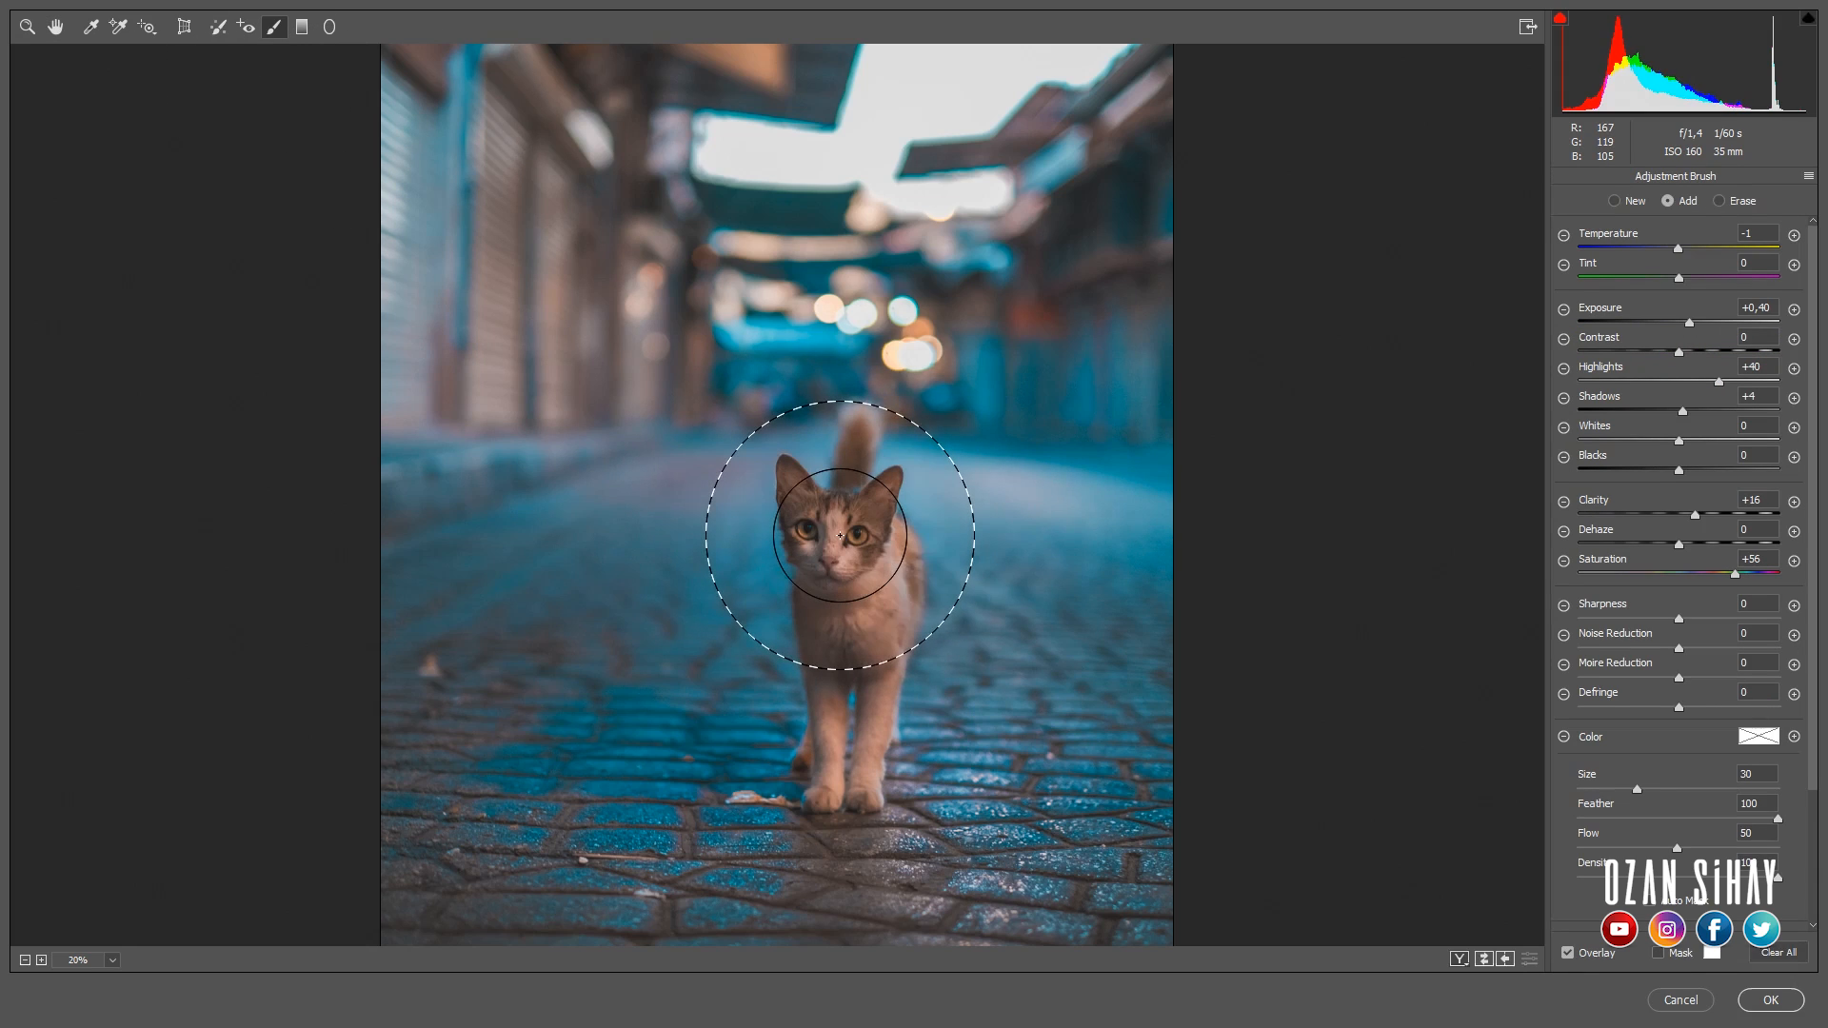
pyautogui.moveTo(840, 545)
pyautogui.mouseDown()
pyautogui.moveTo(843, 577)
pyautogui.moveTo(830, 540)
pyautogui.mouseUp()
pyautogui.press('alt')
pyautogui.scroll(4, 836, 578)
pyautogui.hotkey('ctrl', 'z')
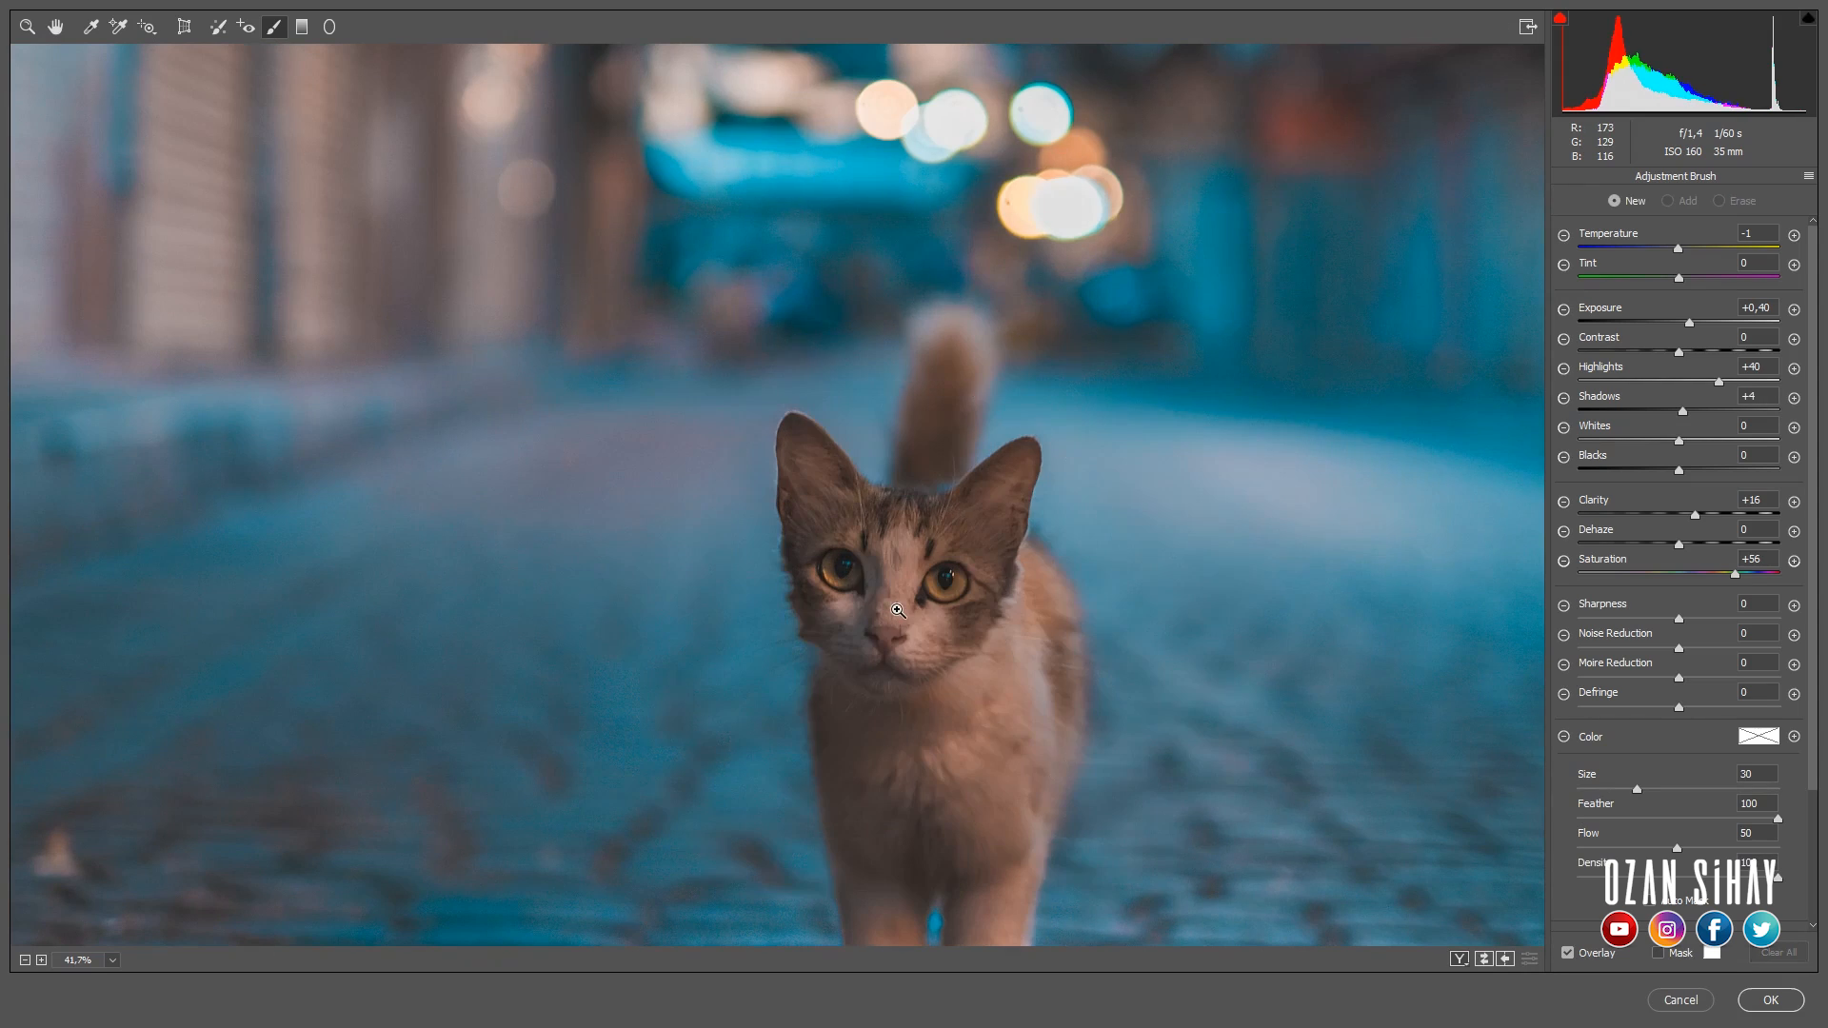
pyautogui.hotkey('ctrl', 'z')
pyautogui.scroll(-6, 907, 609)
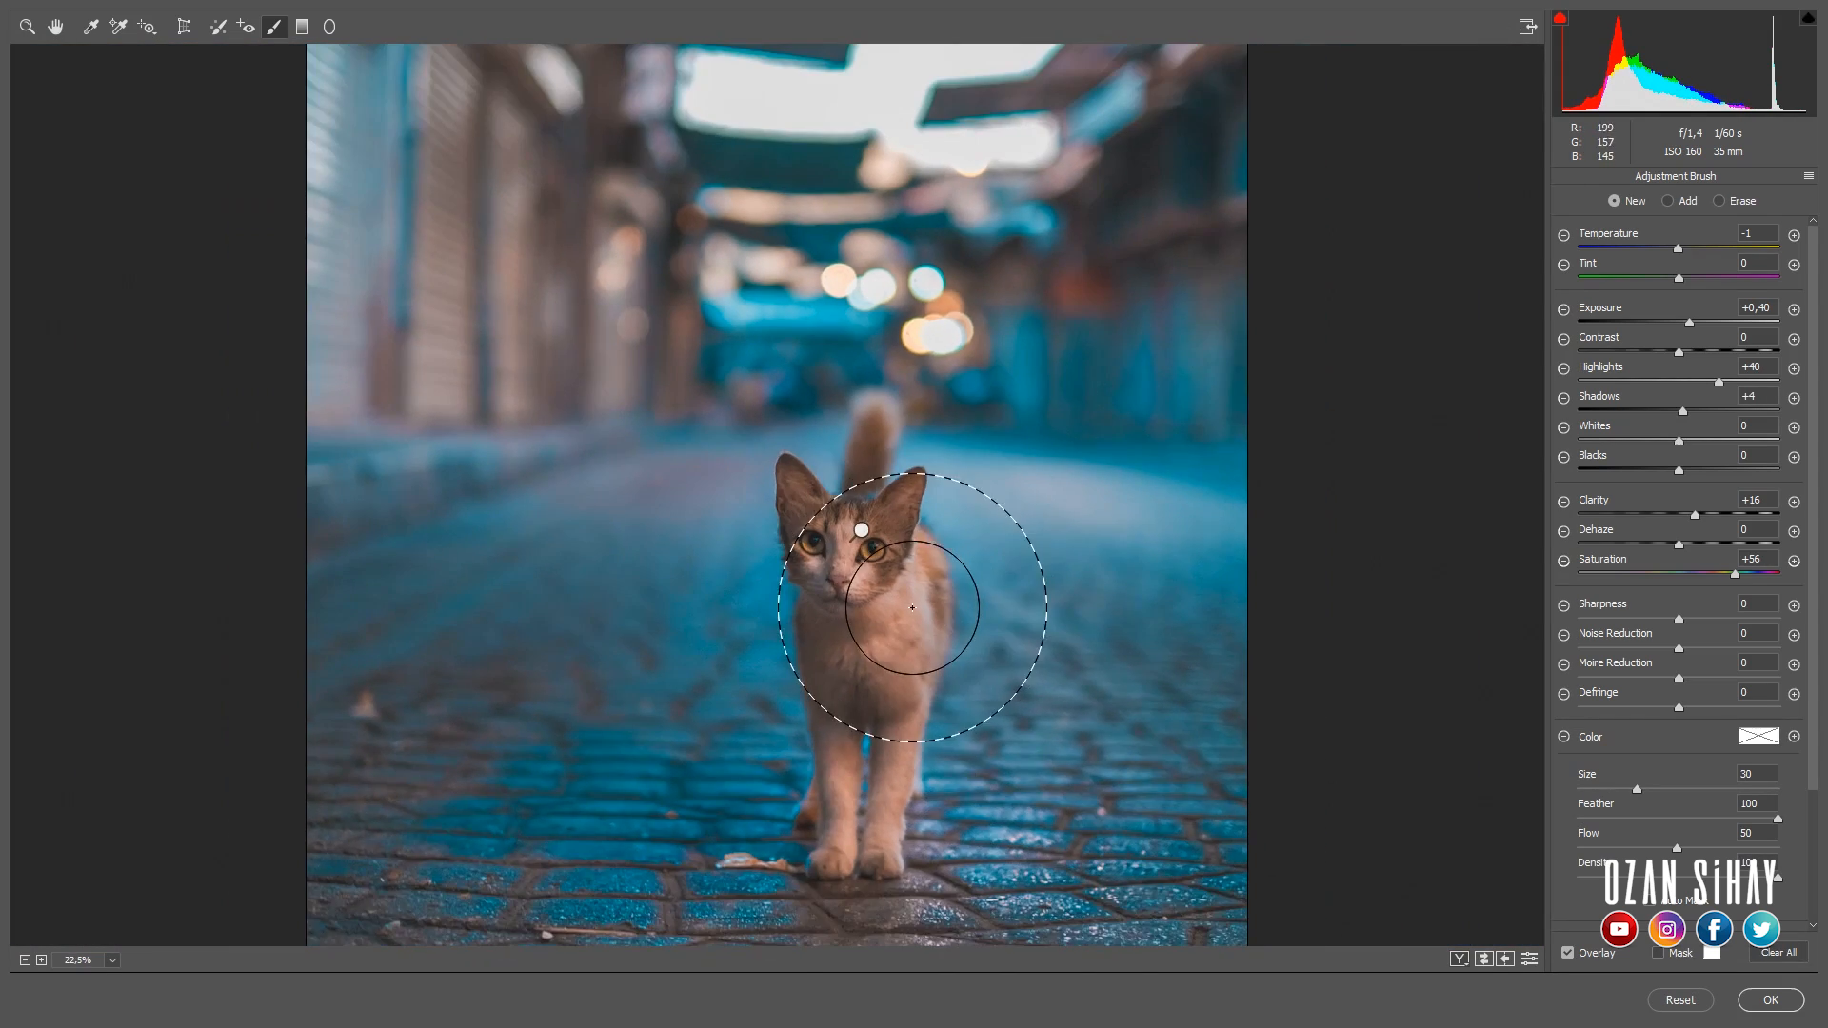
pyautogui.scroll(2, 846, 600)
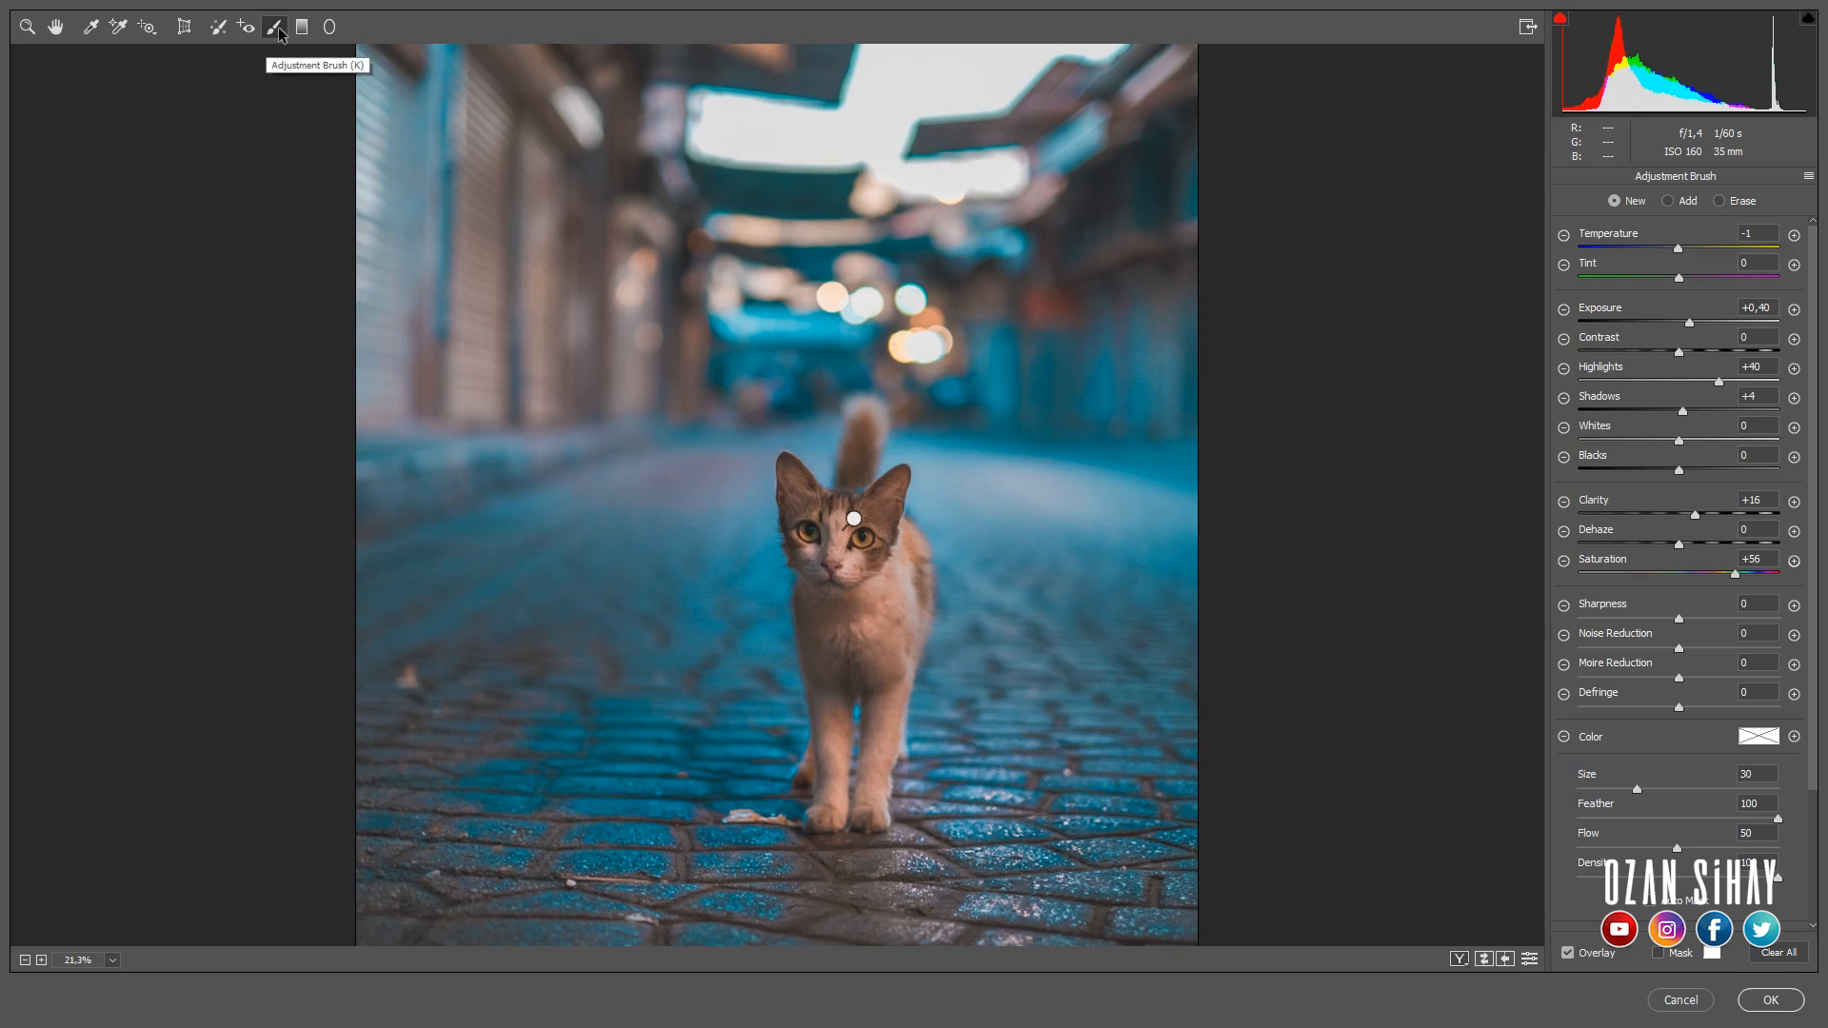
# - Add an adjustment brush stroke over the shutters on the photo's left side and reset its local correction settings
pyautogui.scroll(-3, 547, 266)
pyautogui.scroll(2, 560, 285)
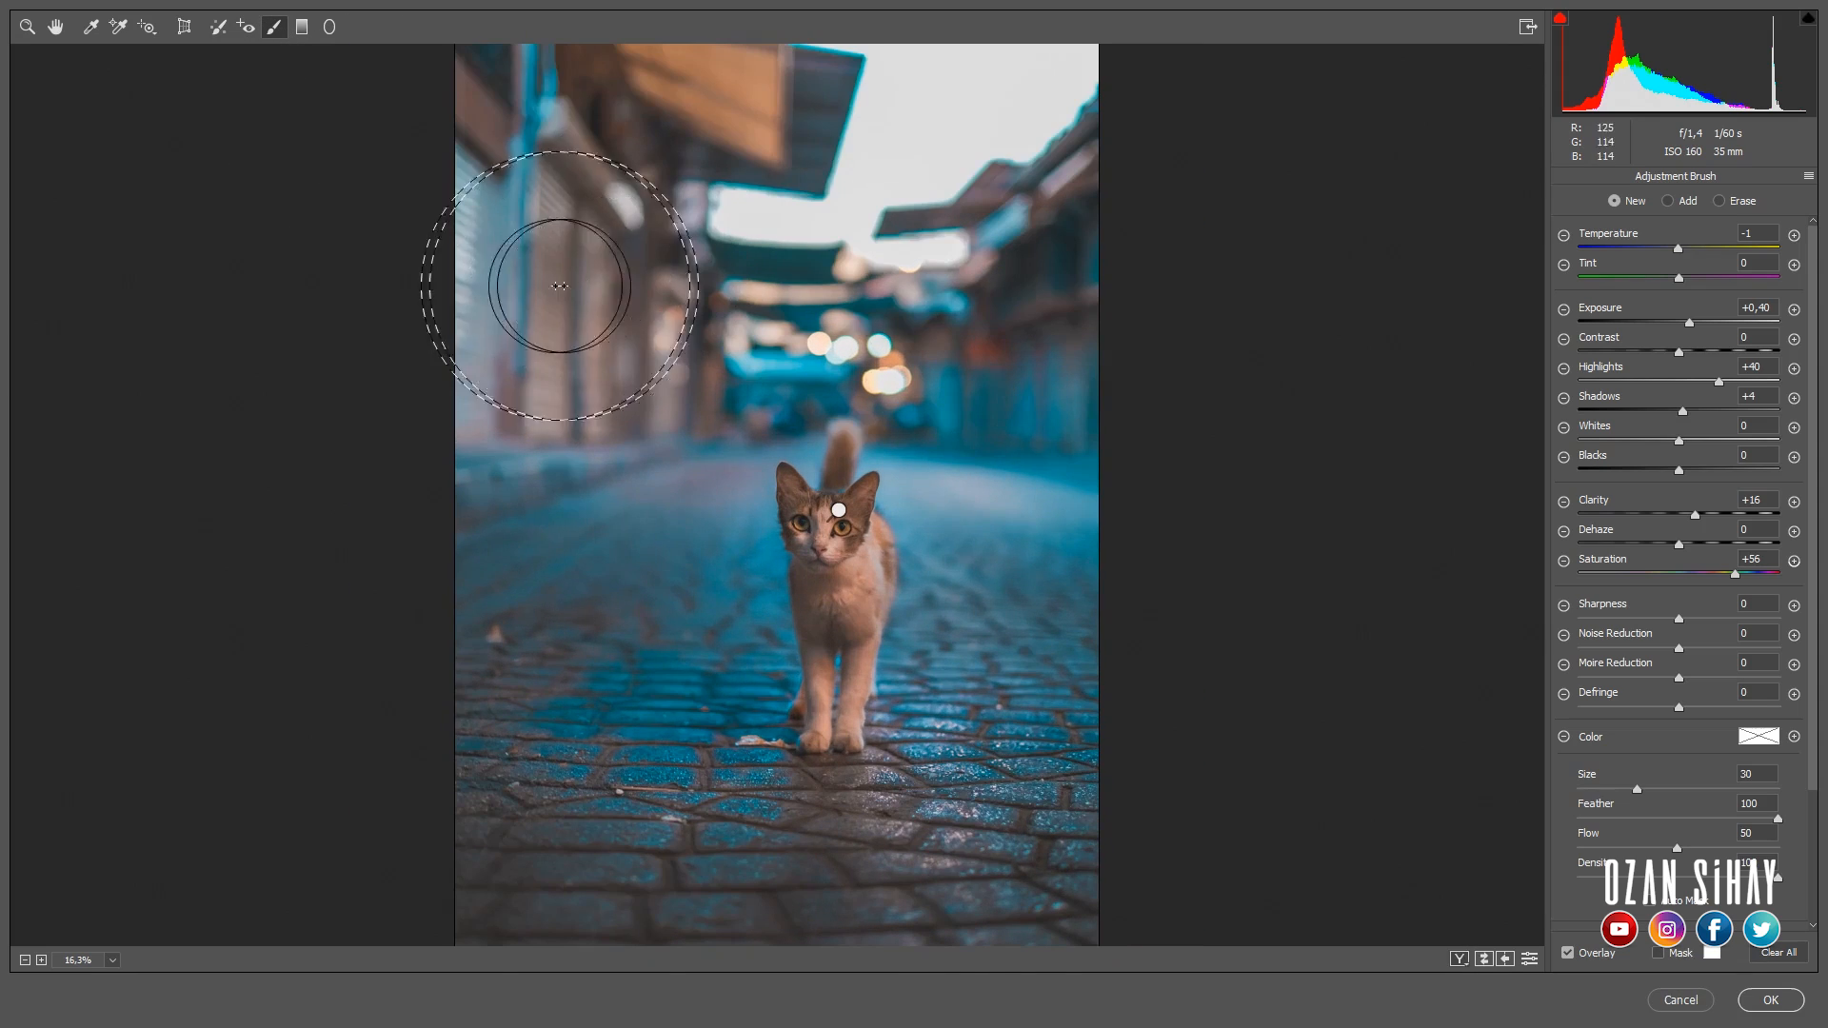
pyautogui.moveTo(490, 274)
pyautogui.mouseDown()
pyautogui.moveTo(596, 212)
pyautogui.moveTo(547, 236)
pyautogui.mouseUp()
pyautogui.rightClick(494, 275)
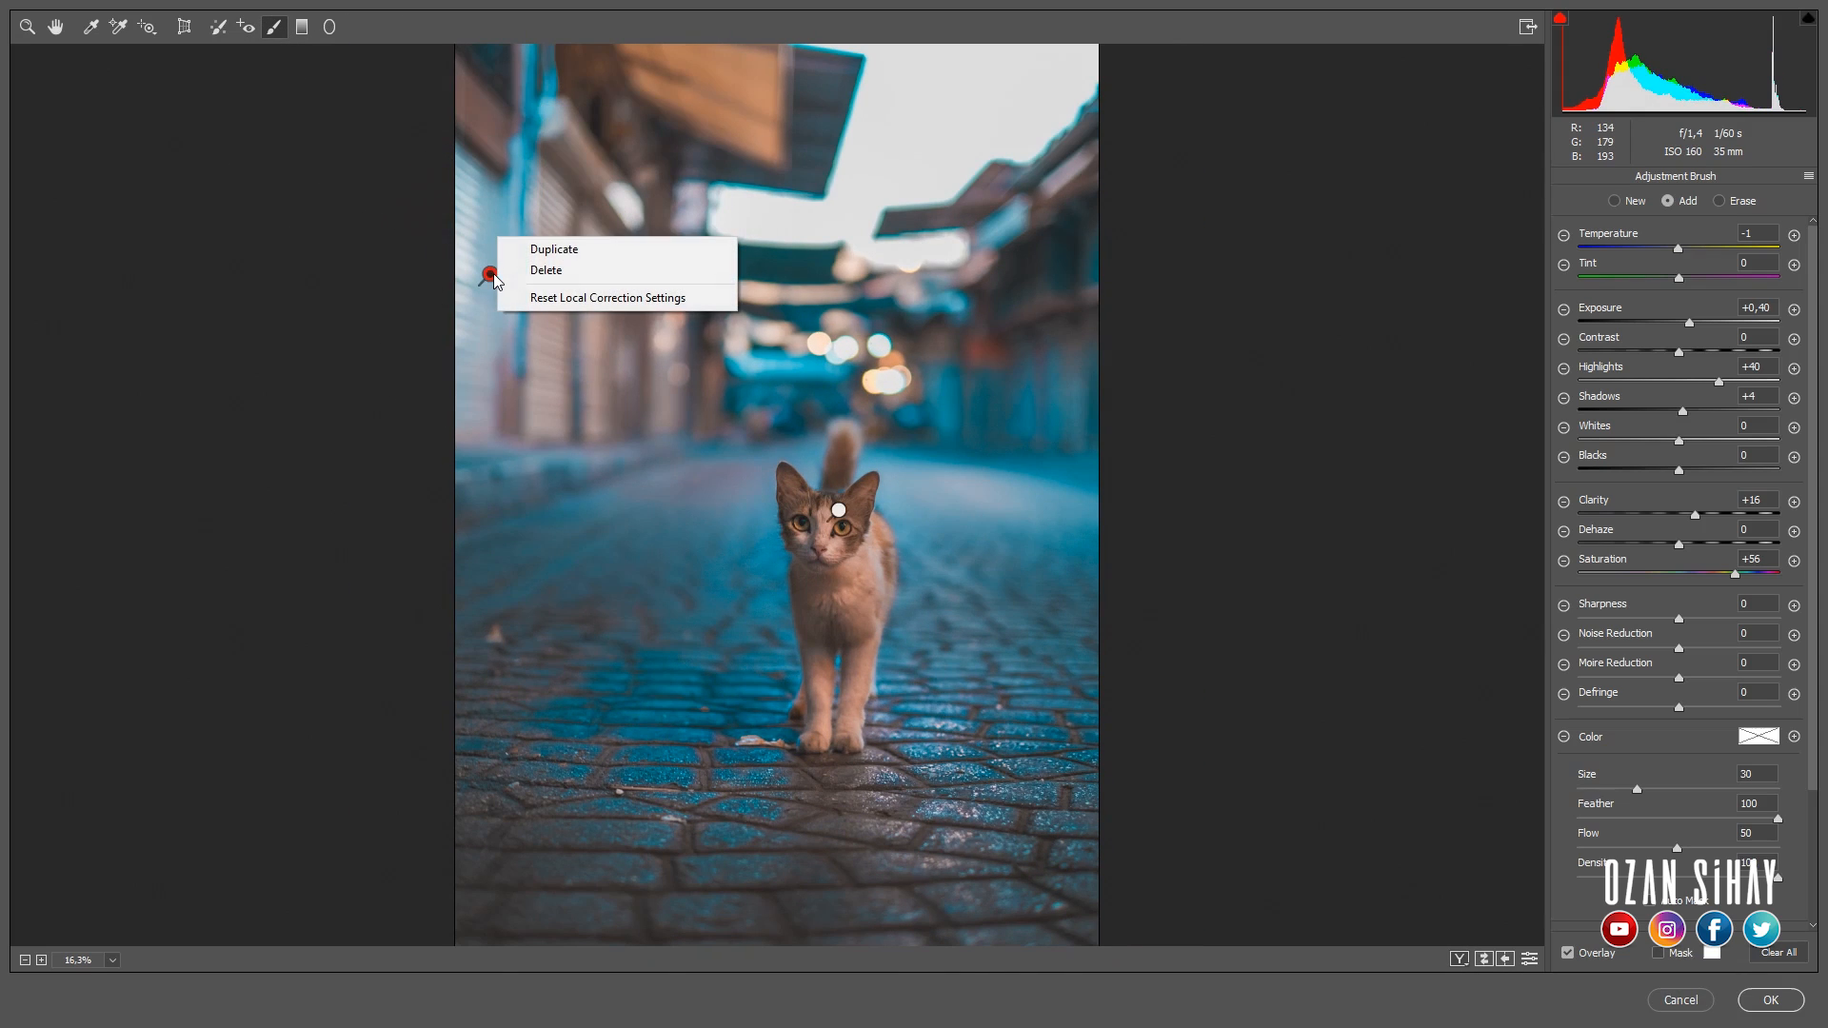
pyautogui.click(544, 299)
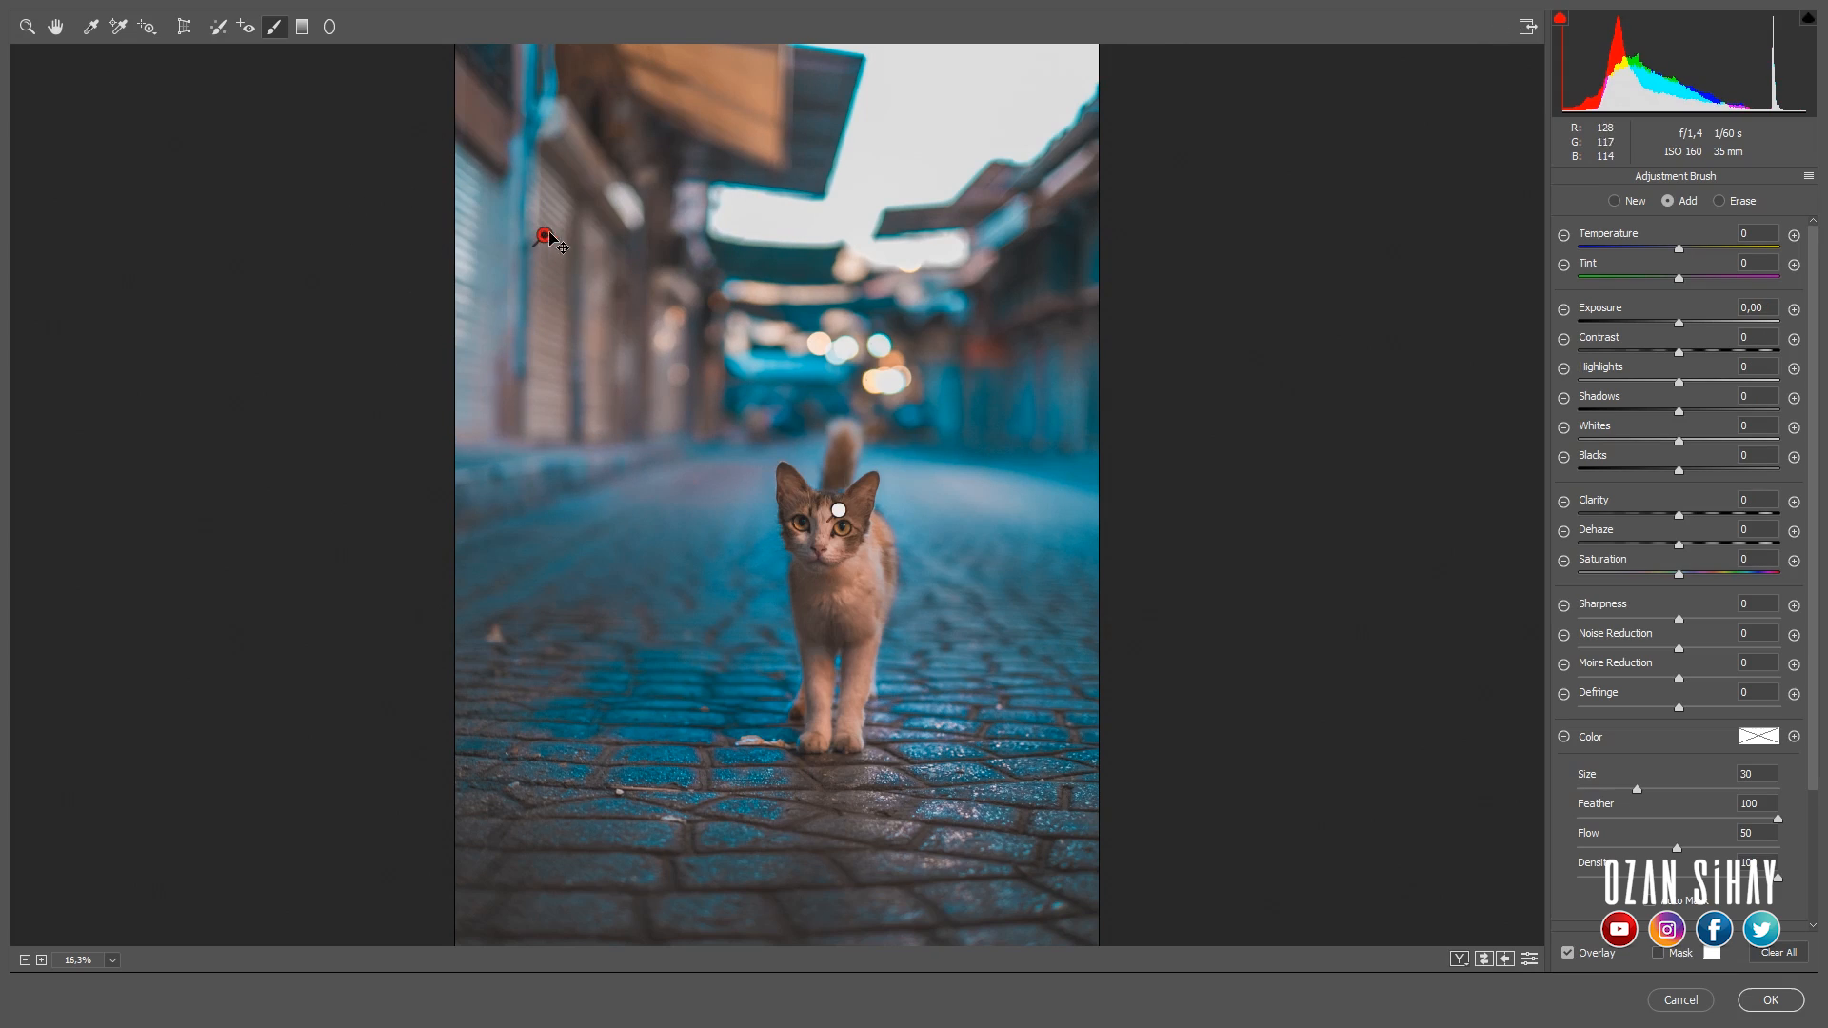
# - Set the brush exposure to -0.55, darken the buildings on both sides of the street and apply the Camera Raw edits
pyautogui.moveTo(1679, 323); pyautogui.dragTo(1666, 325)
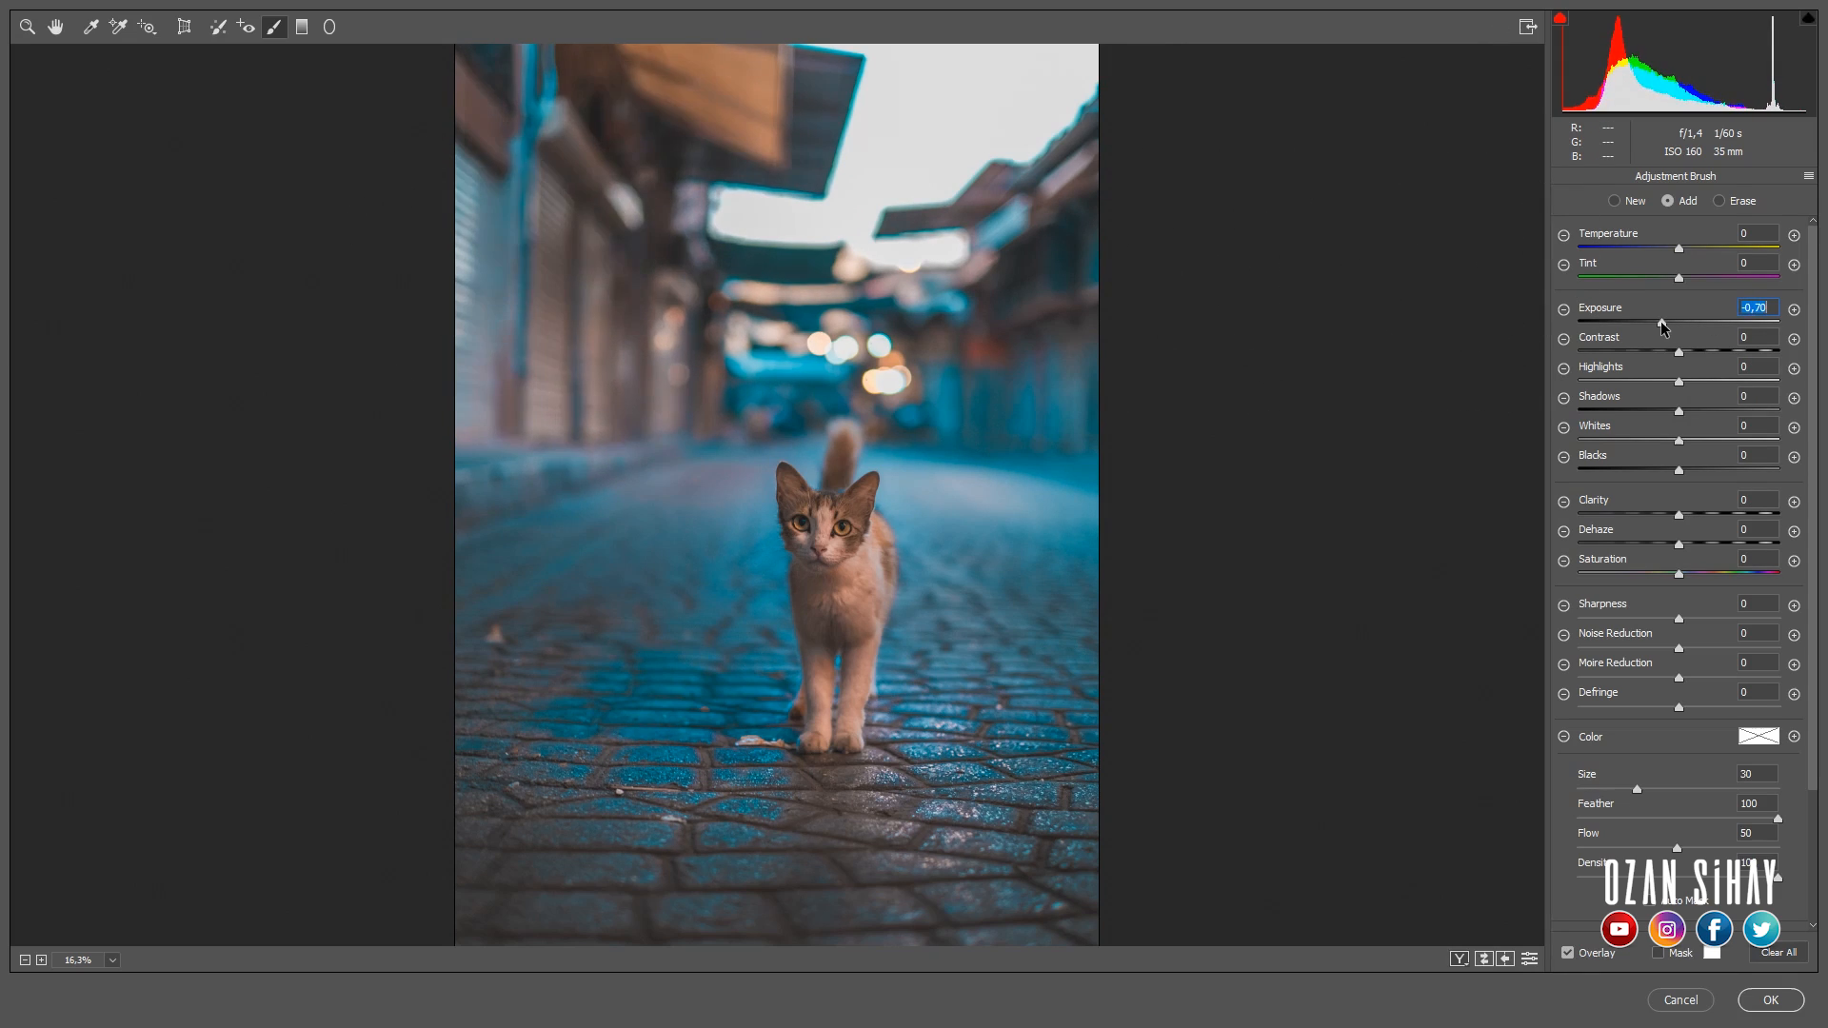
pyautogui.moveTo(548, 235); pyautogui.dragTo(527, 209)
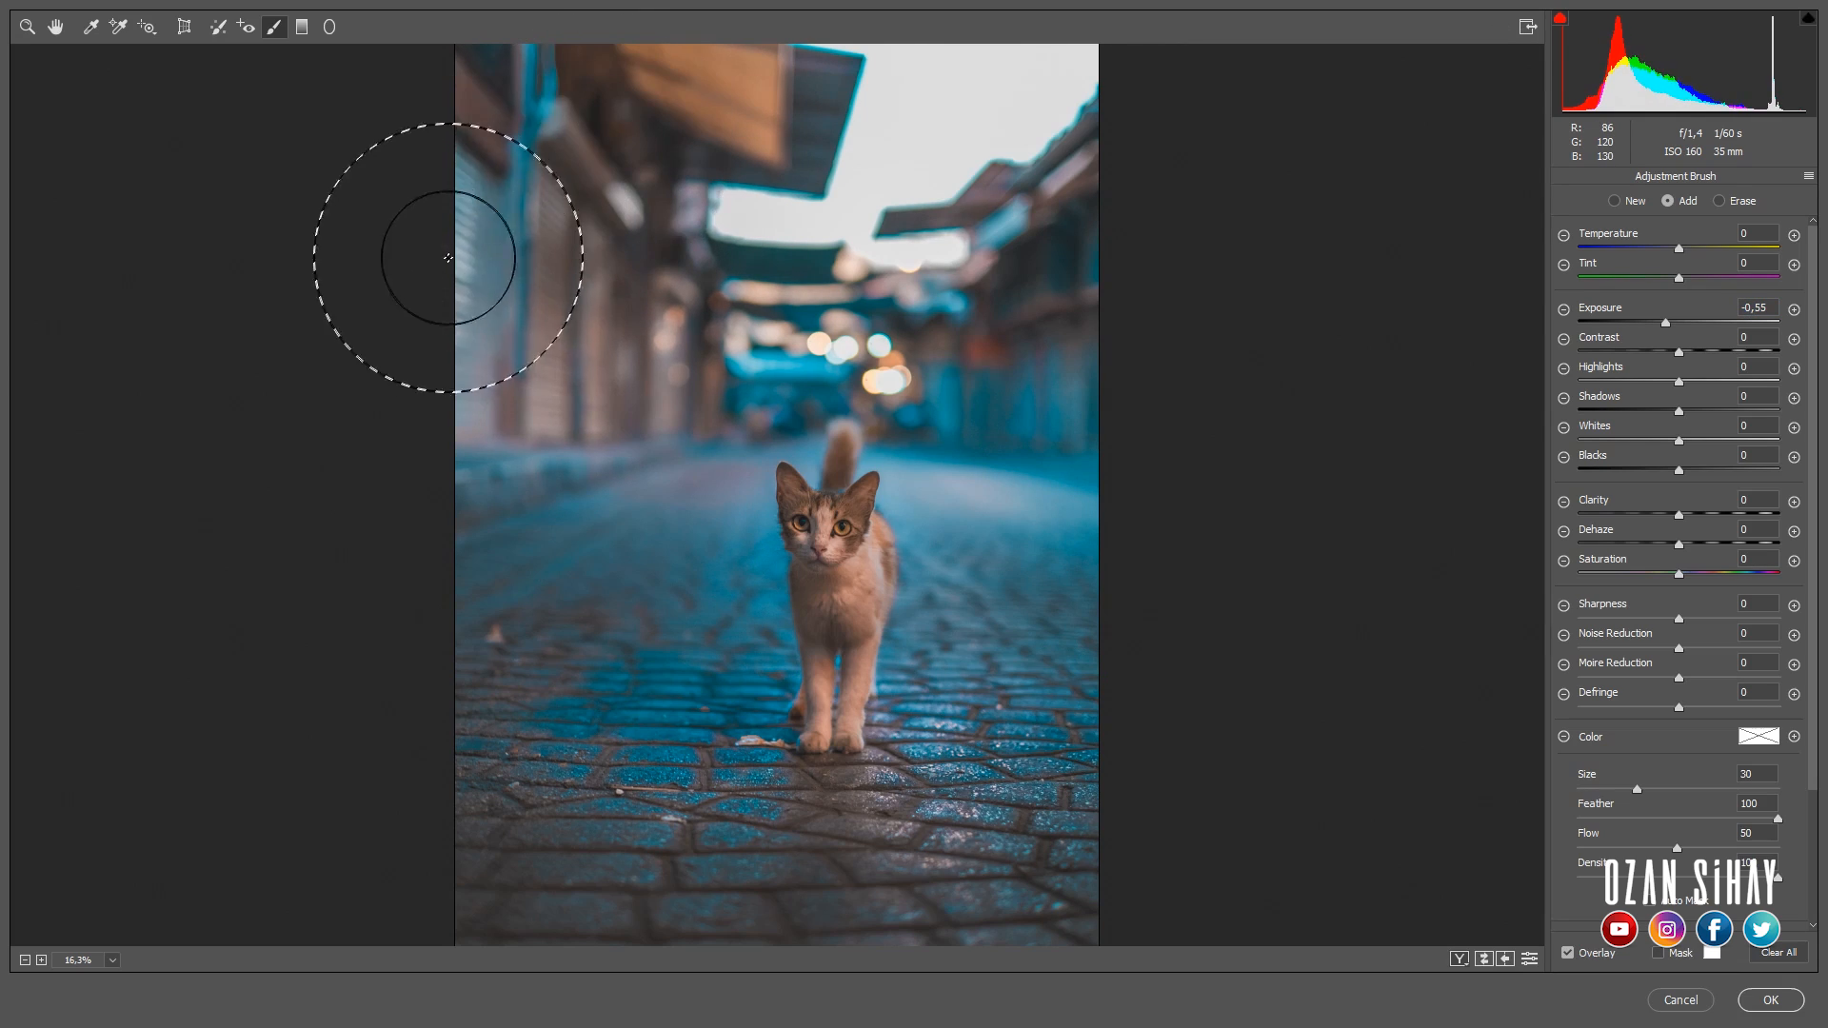
pyautogui.moveTo(1039, 252)
pyautogui.mouseDown()
pyautogui.moveTo(1126, 296)
pyautogui.moveTo(1093, 277)
pyautogui.moveTo(1117, 375)
pyautogui.moveTo(1084, 316)
pyautogui.moveTo(1100, 281)
pyautogui.moveTo(1003, 208)
pyautogui.moveTo(1078, 223)
pyautogui.moveTo(1038, 191)
pyautogui.mouseUp()
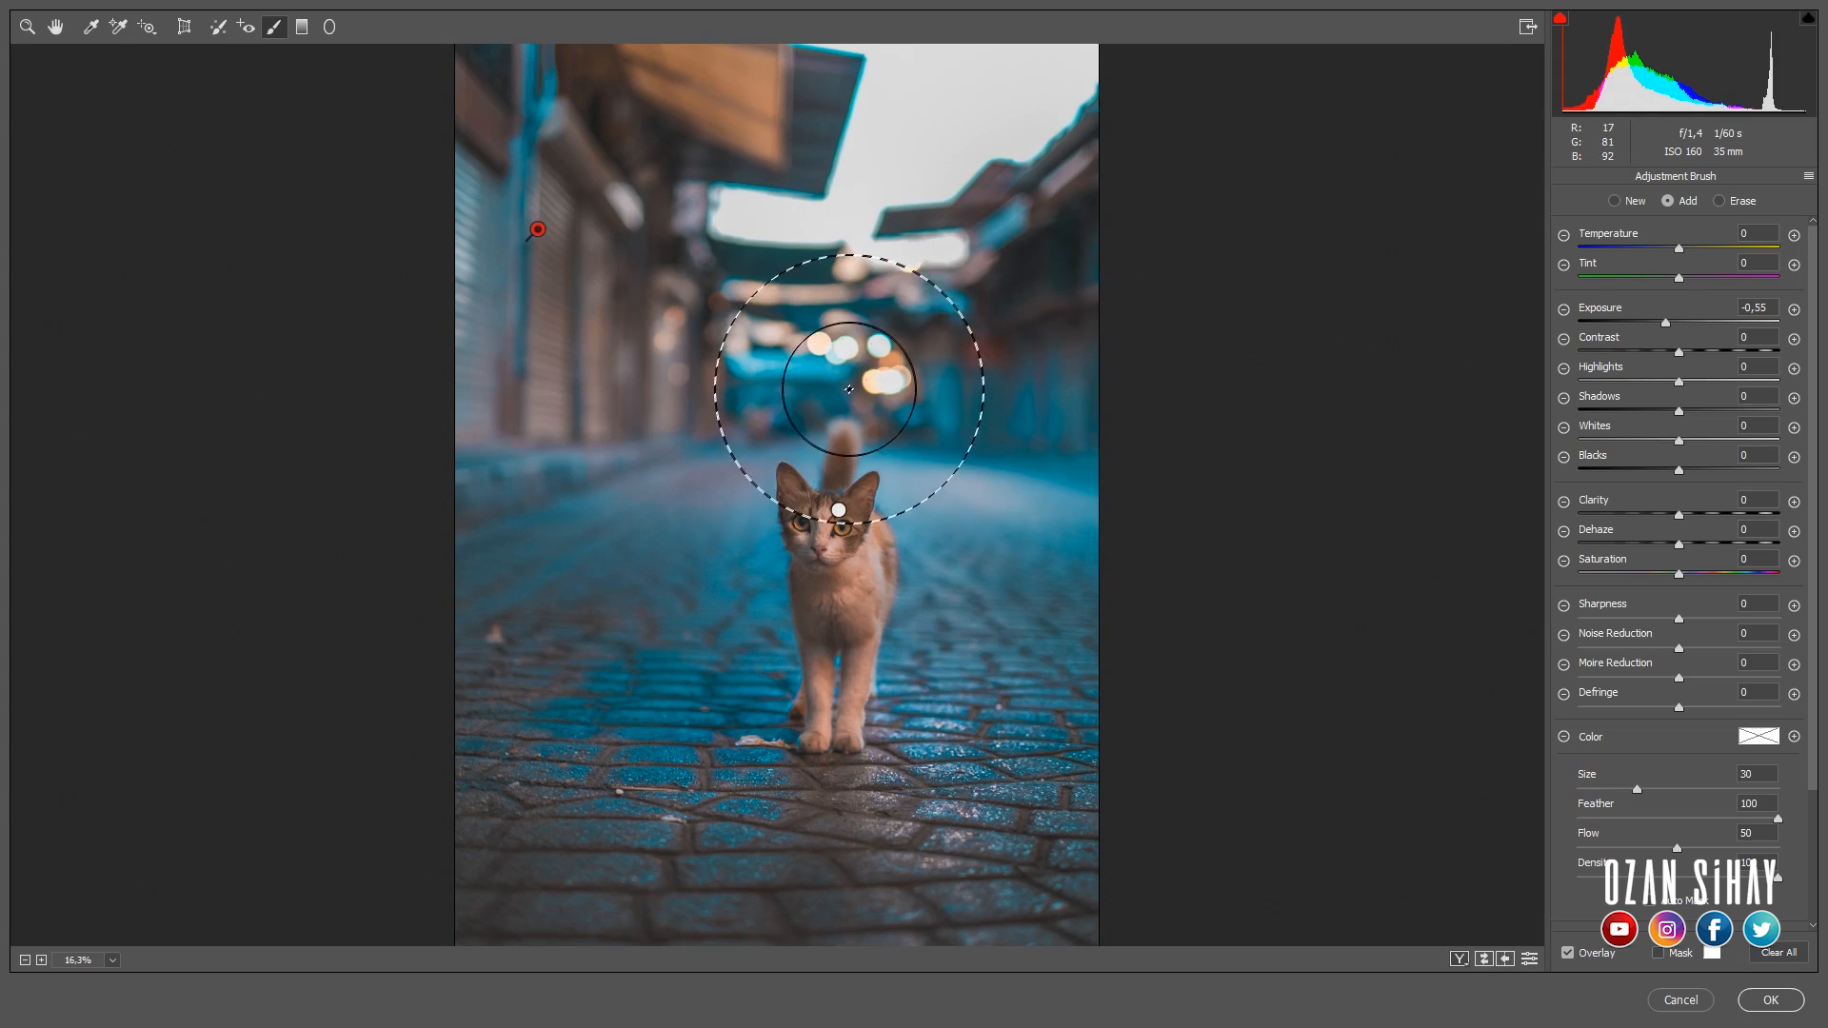
pyautogui.press('alt')
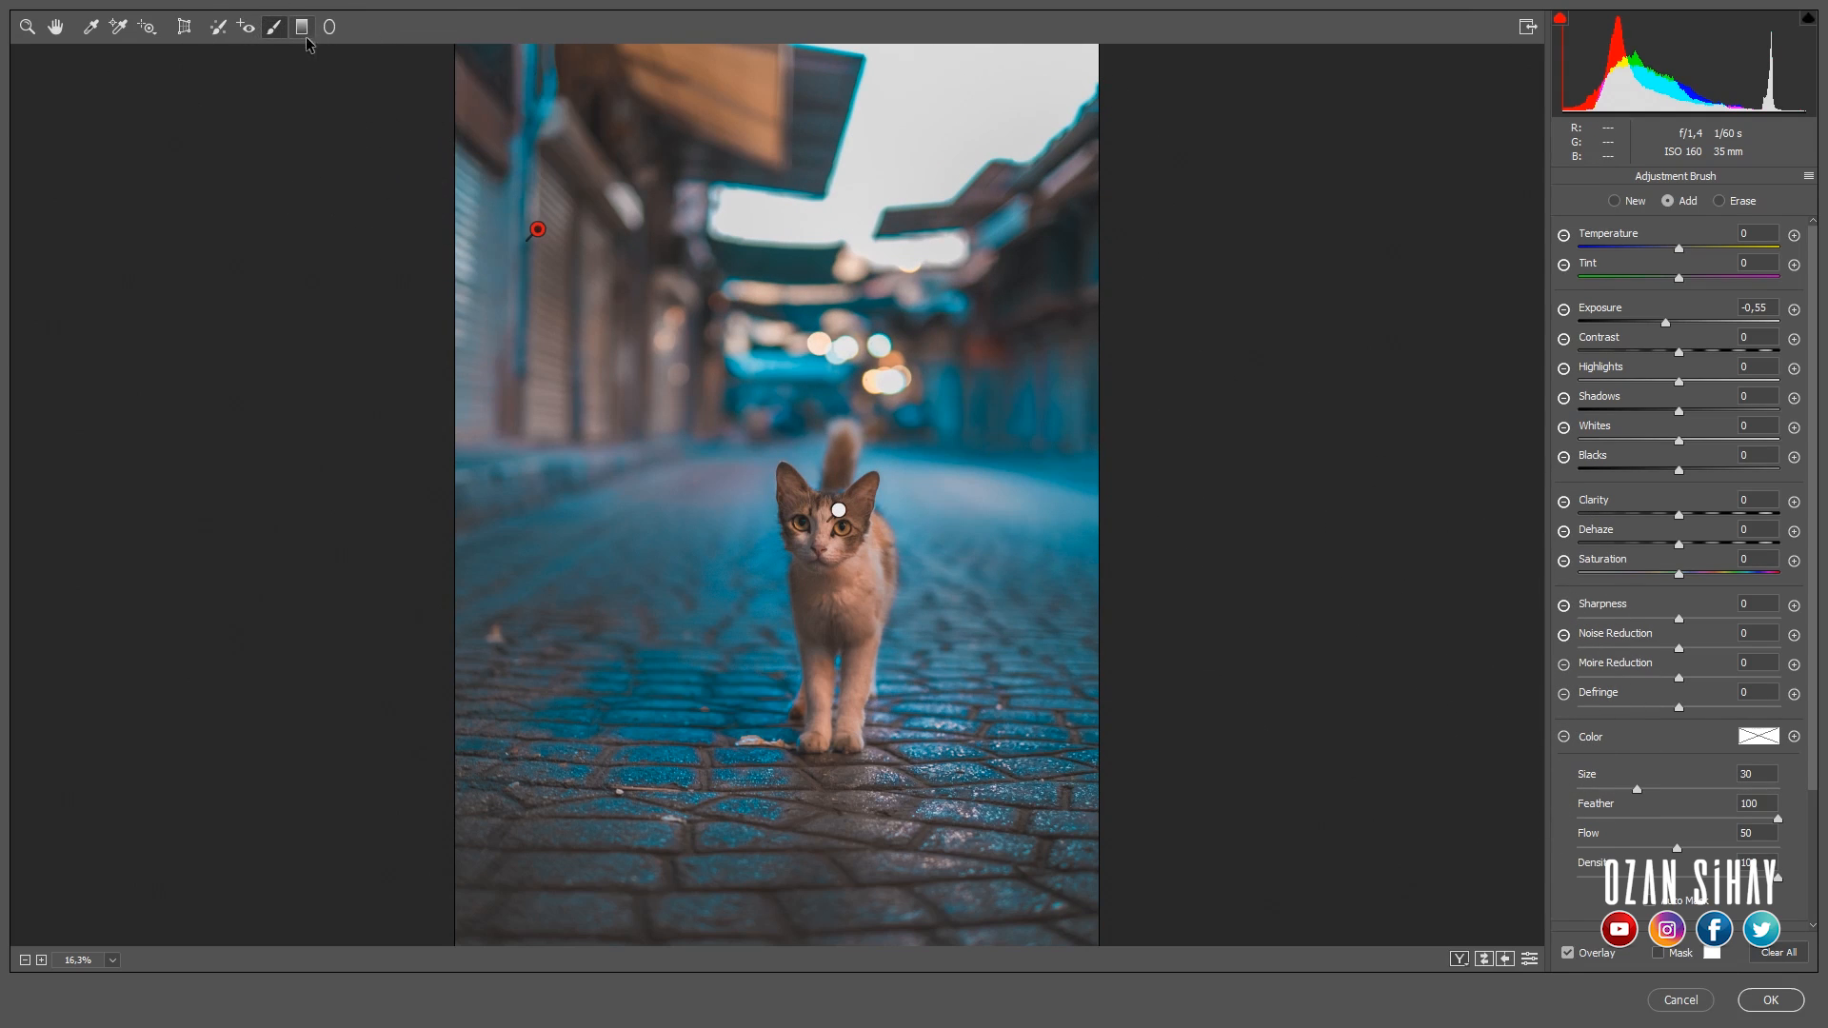
pyautogui.click(1769, 1000)
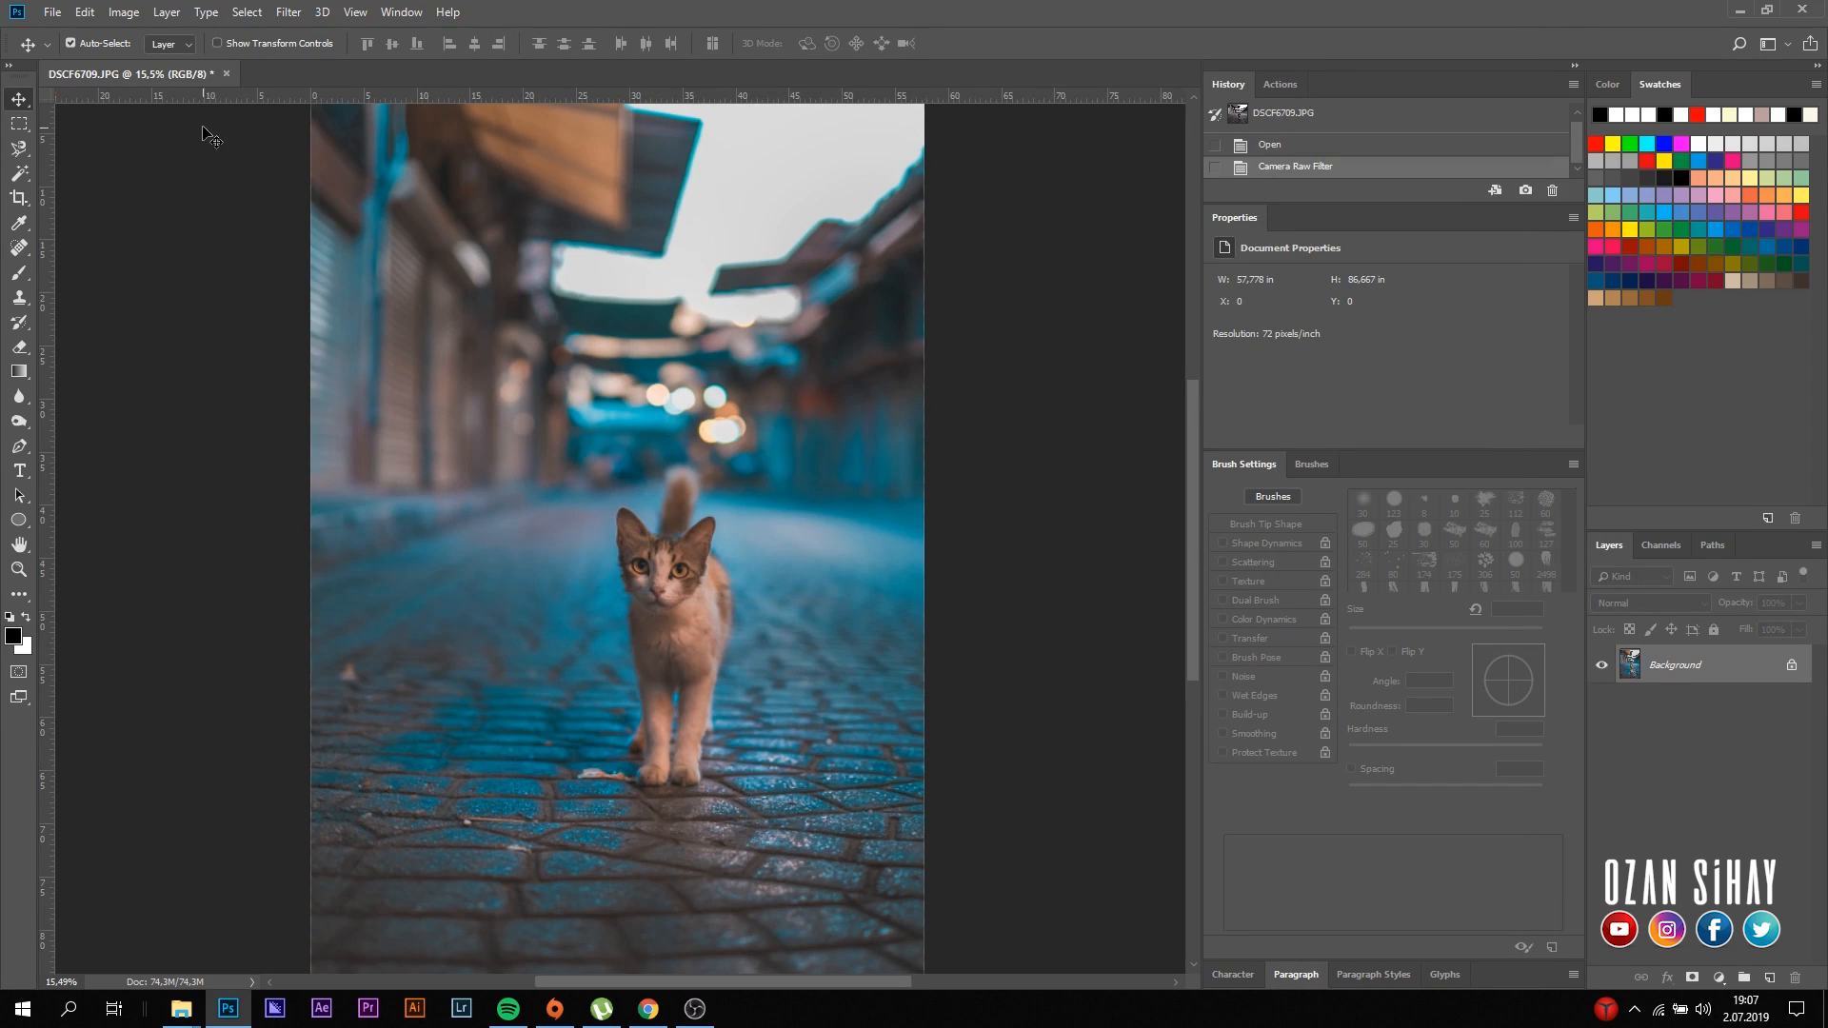
# - Crop the photo at a 4:5 ratio to frame it more tightly around the cat
pyautogui.click(21, 199)
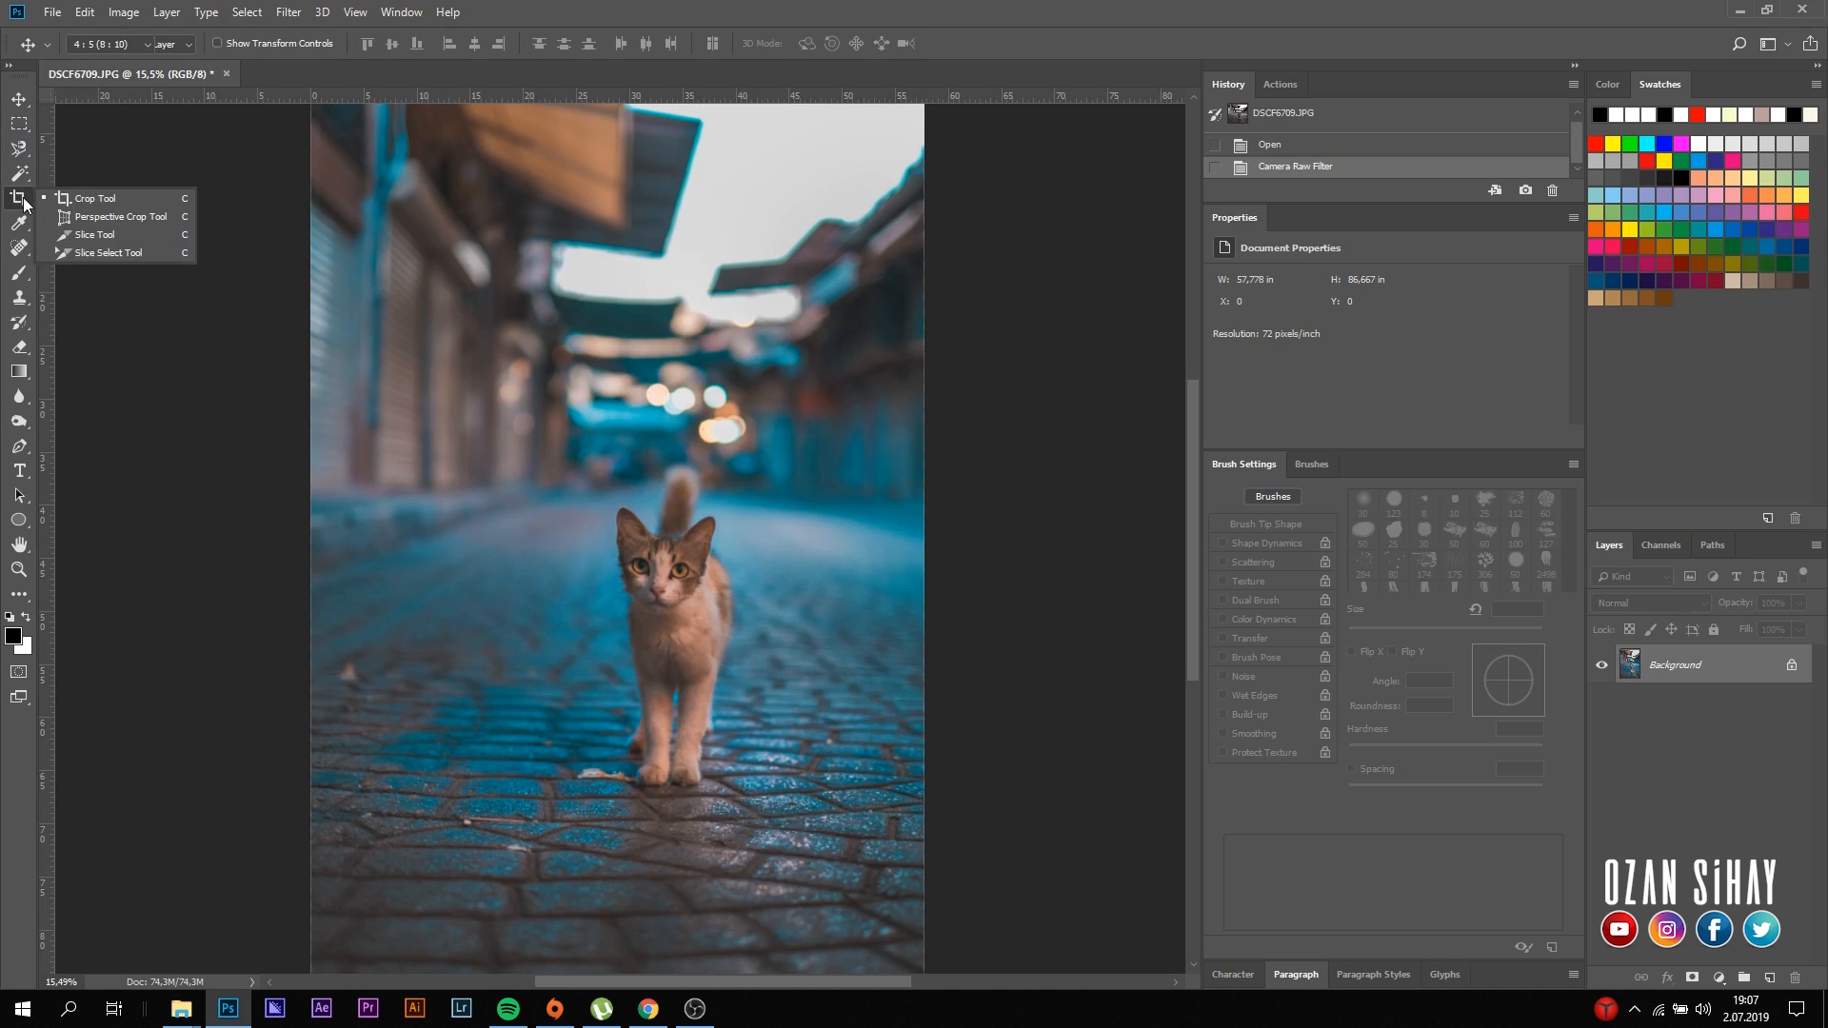
pyautogui.click(86, 200)
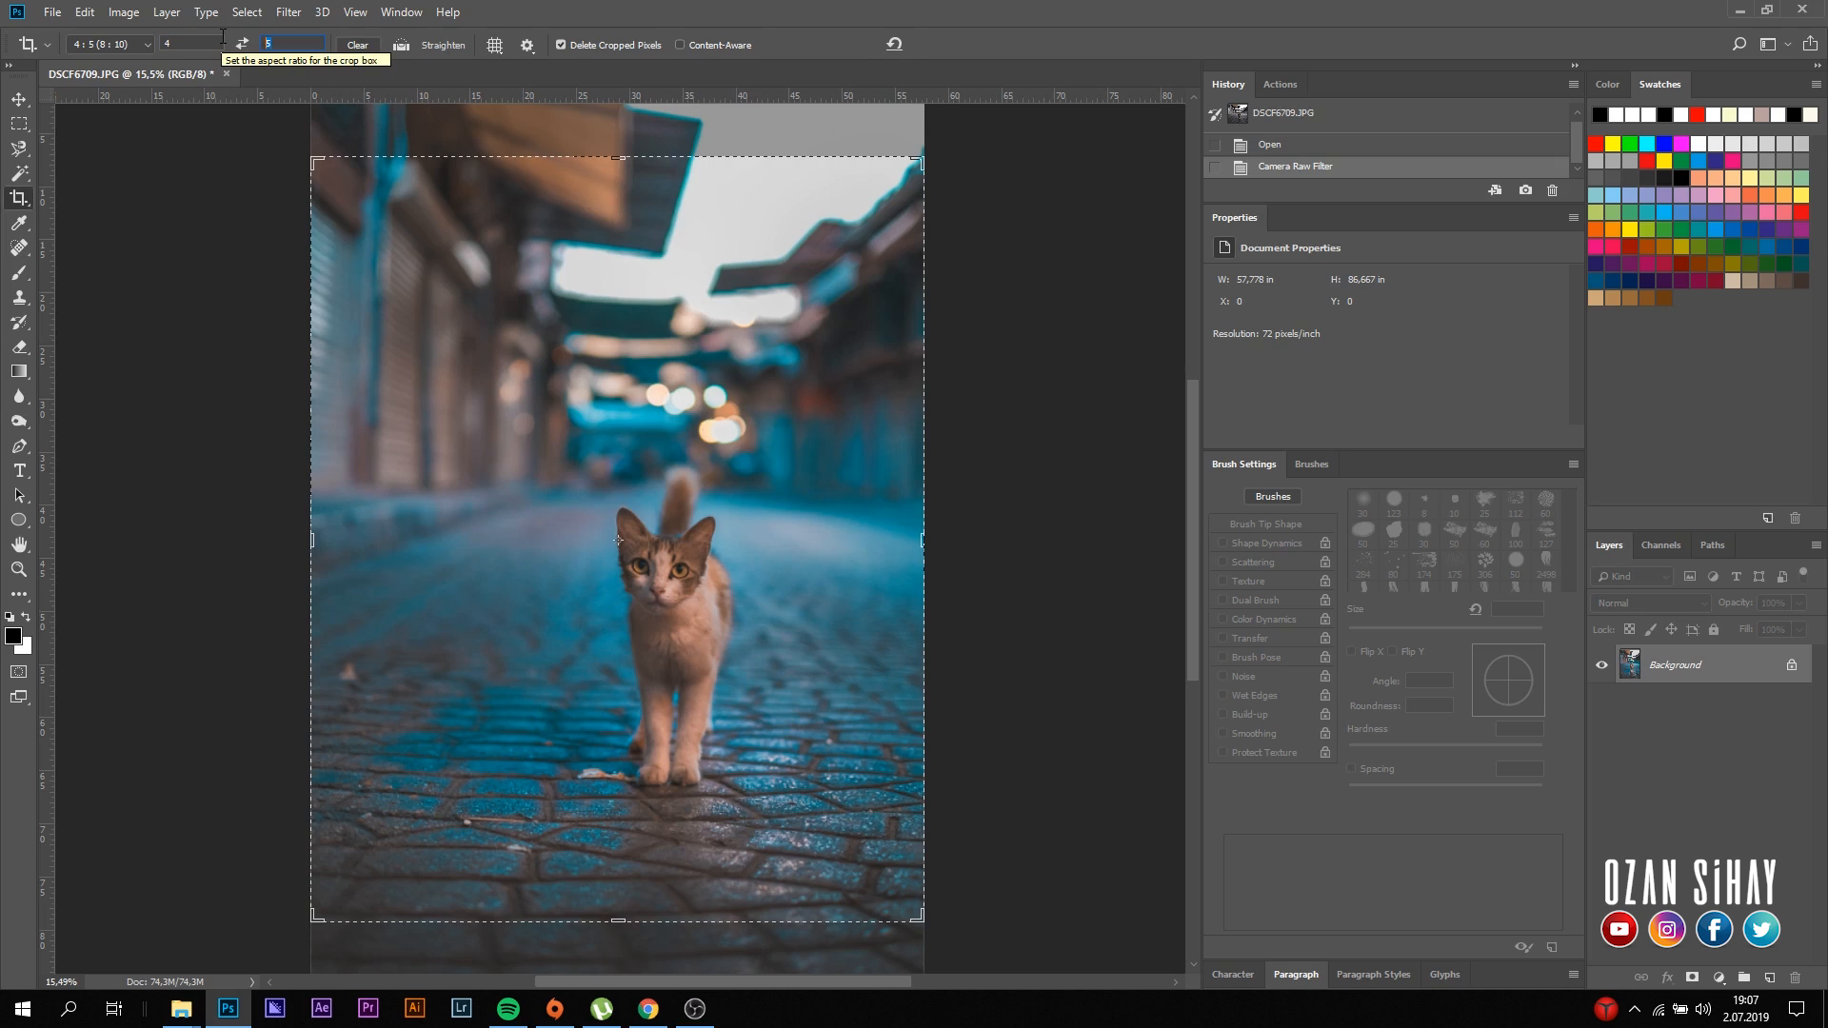
pyautogui.click(317, 161)
pyautogui.moveTo(317, 162); pyautogui.dragTo(341, 210)
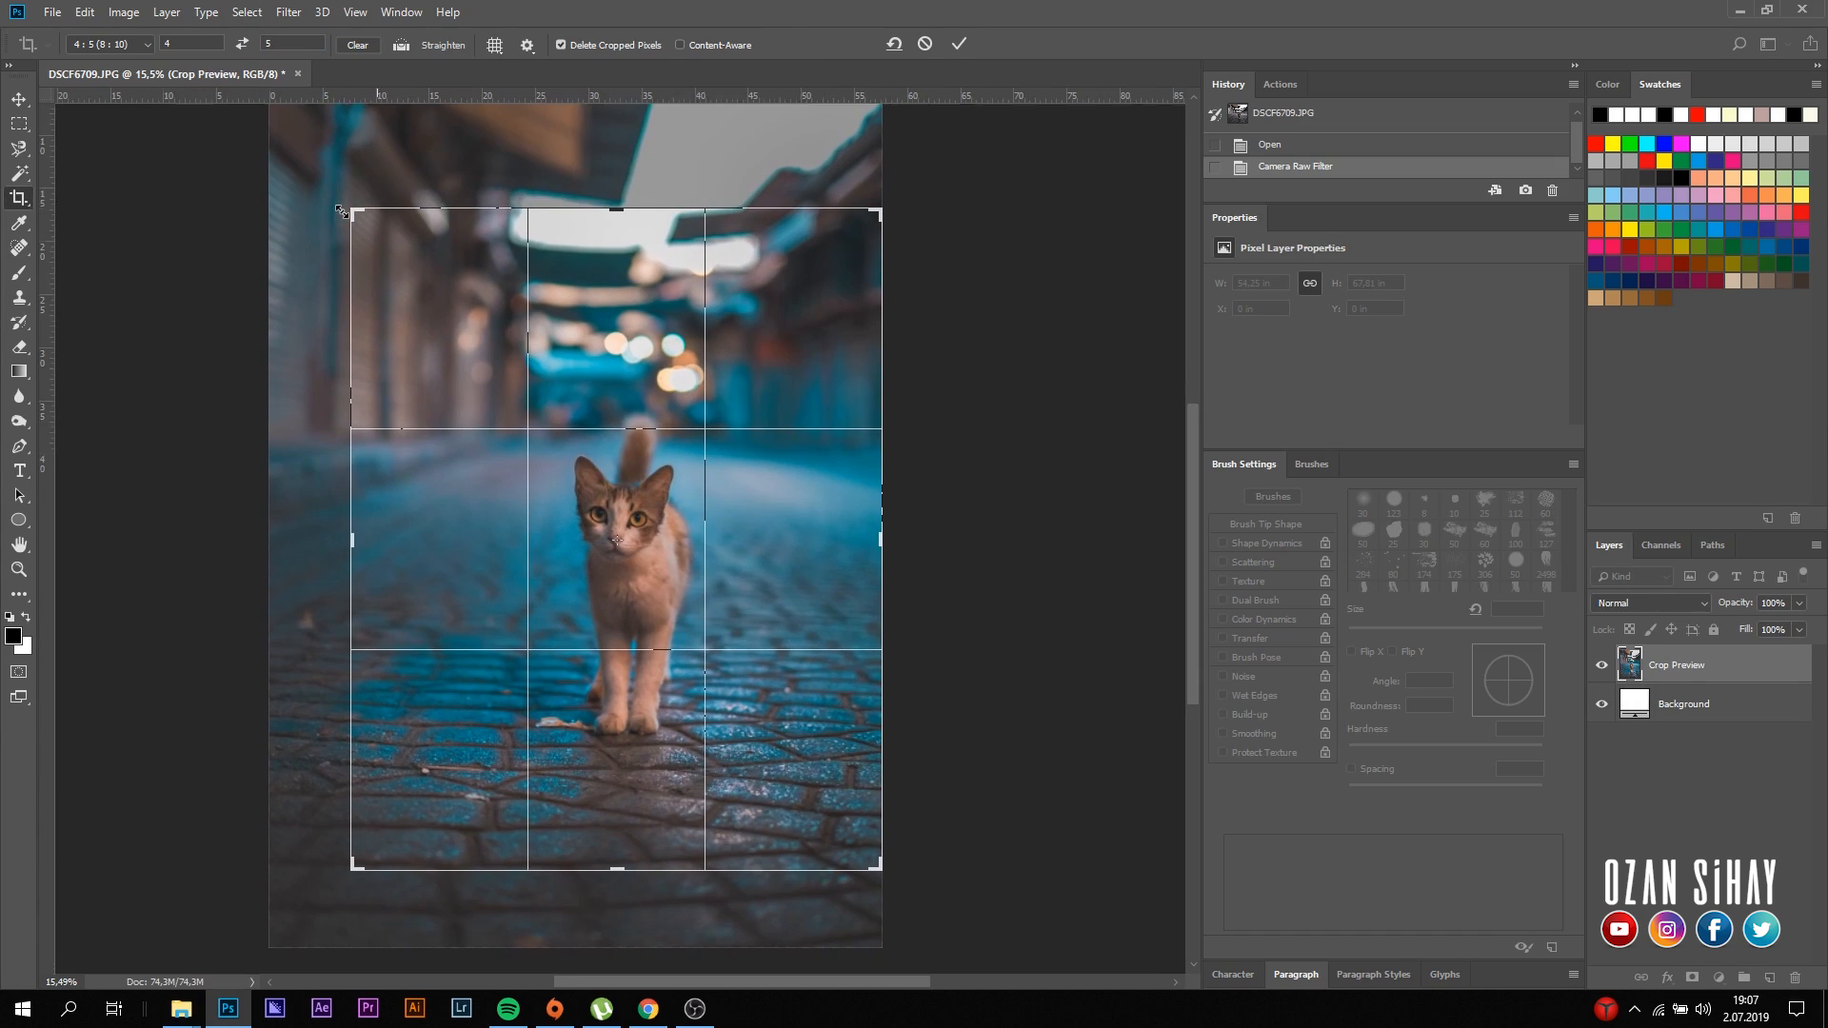
pyautogui.press('Return')
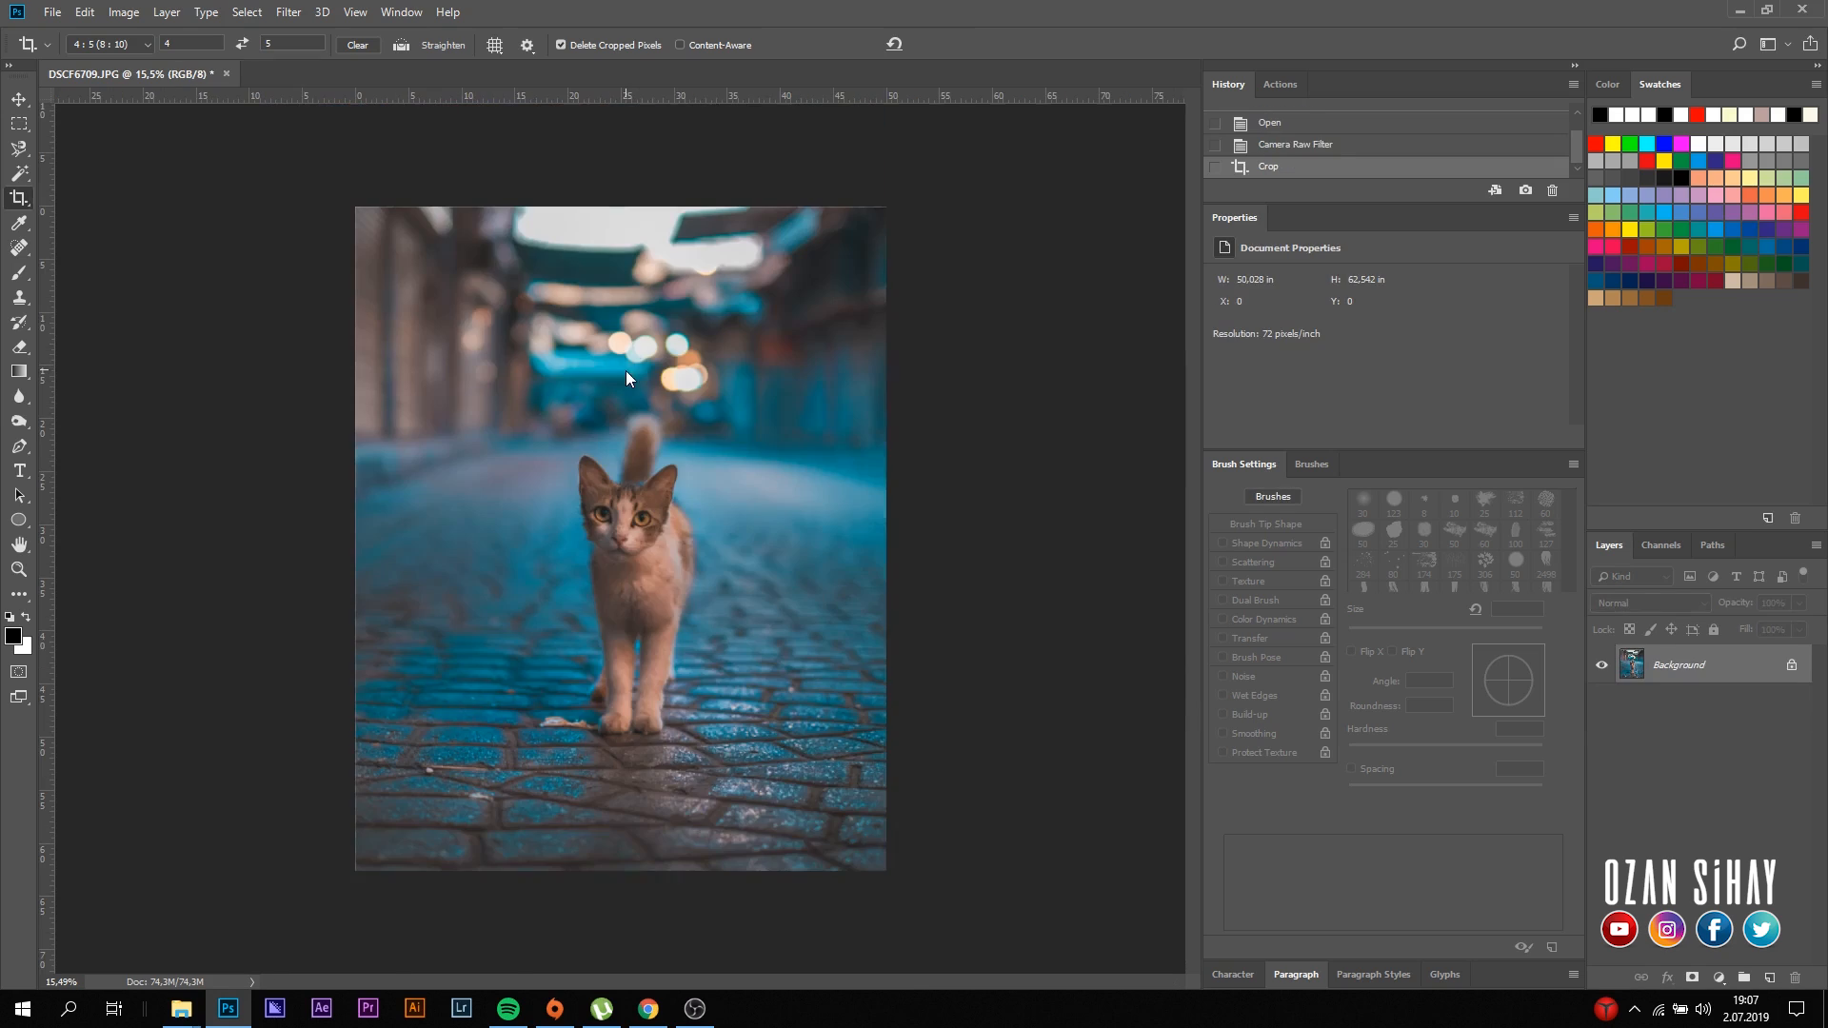
pyautogui.press('v')
# - Select the Dodge tool and set its brush size to 140 px to fit the cat's eyes
pyautogui.scroll(3, 636, 573)
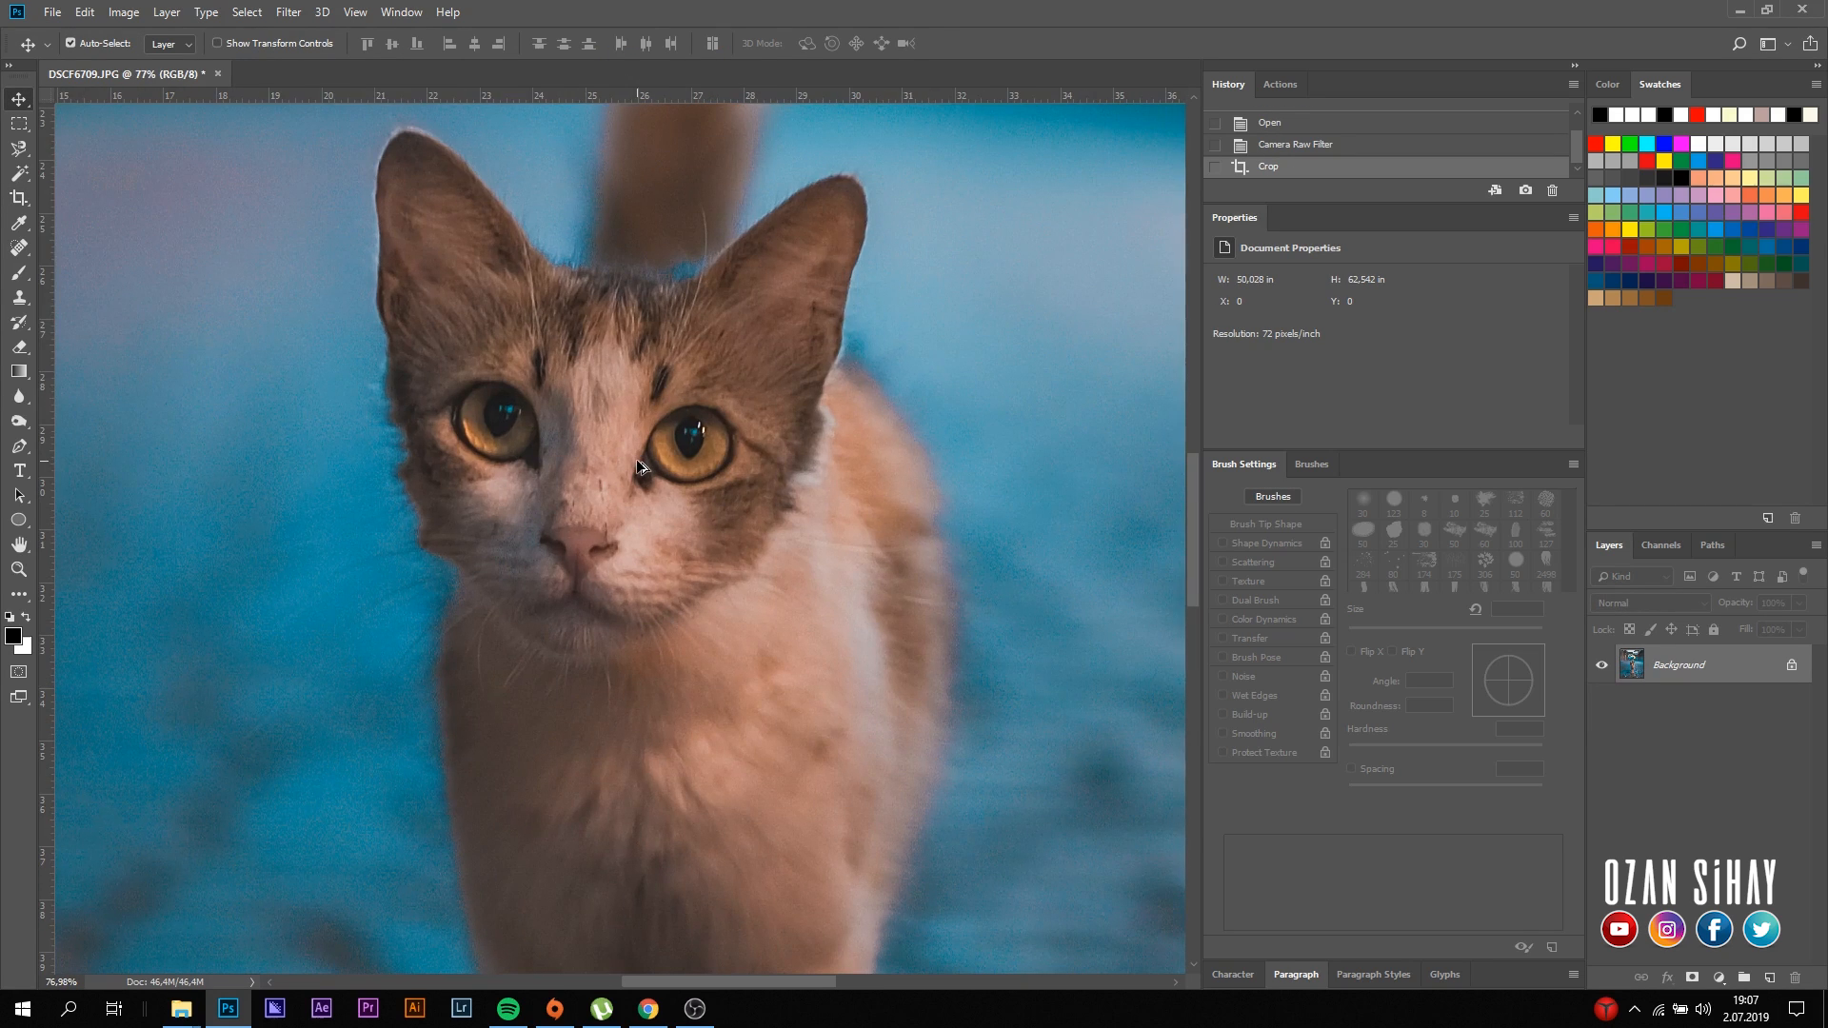
pyautogui.click(19, 400)
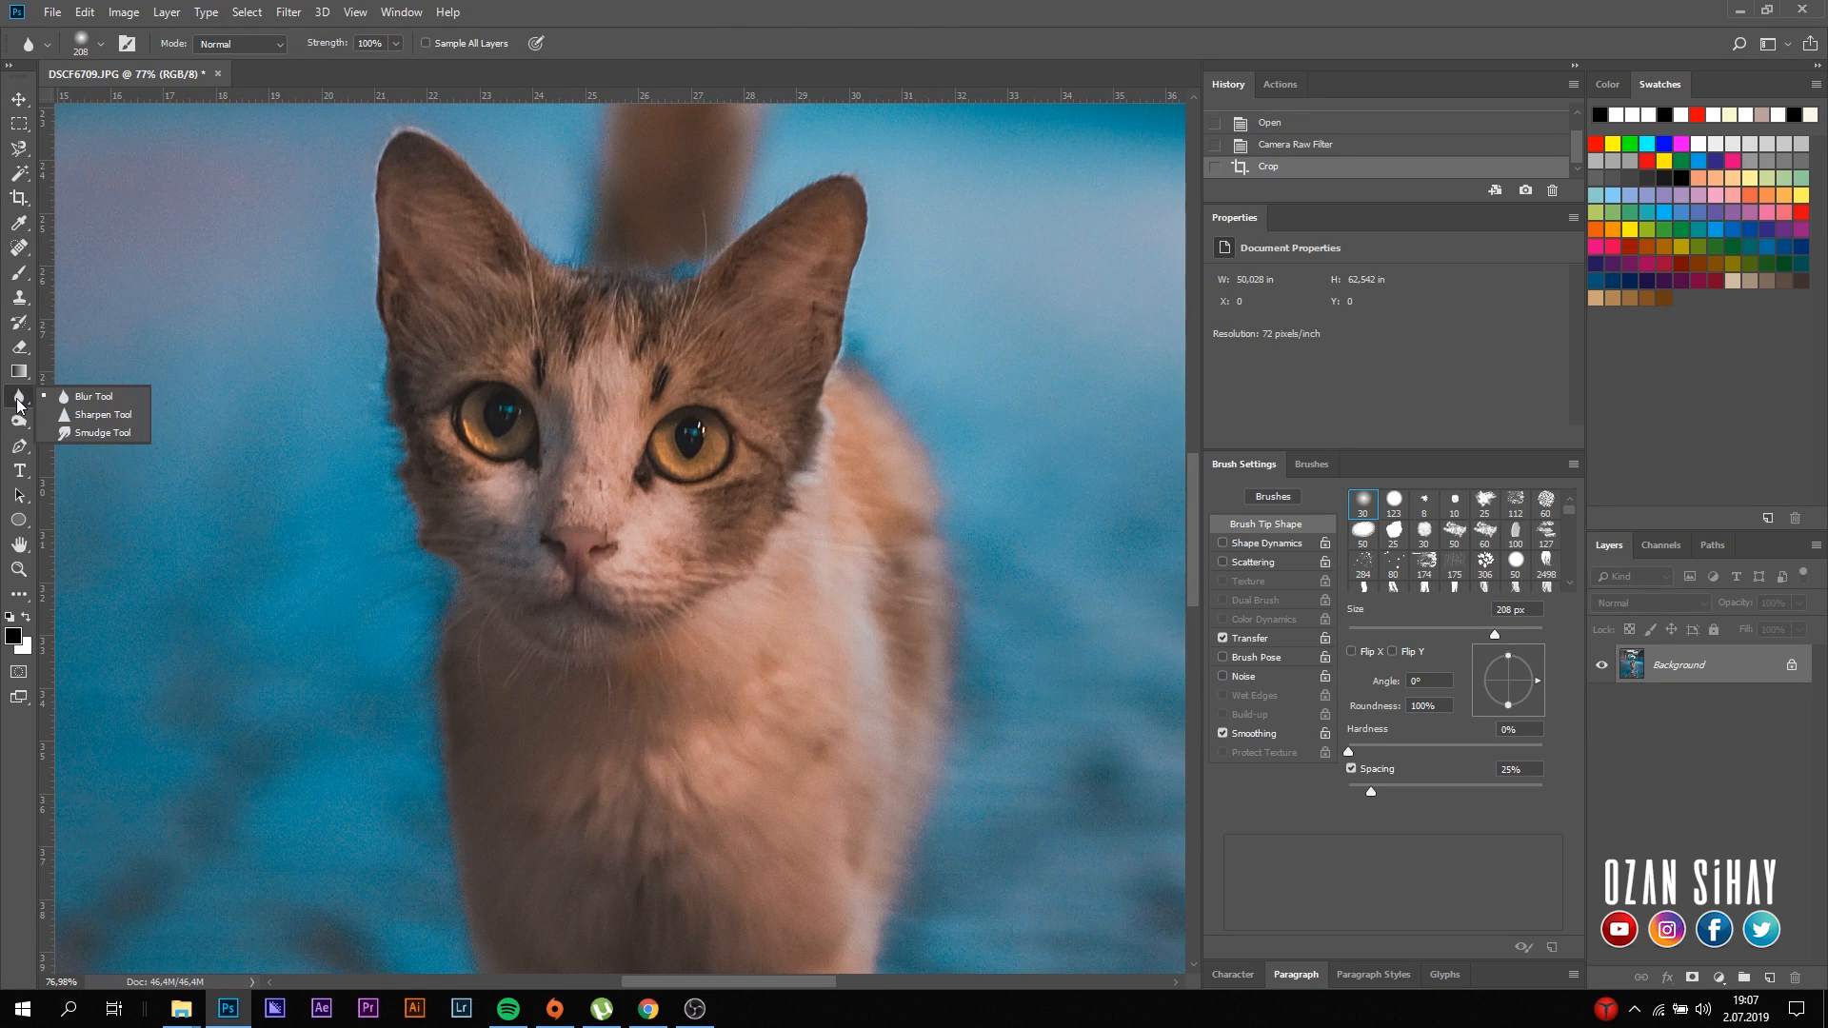
pyautogui.click(24, 427)
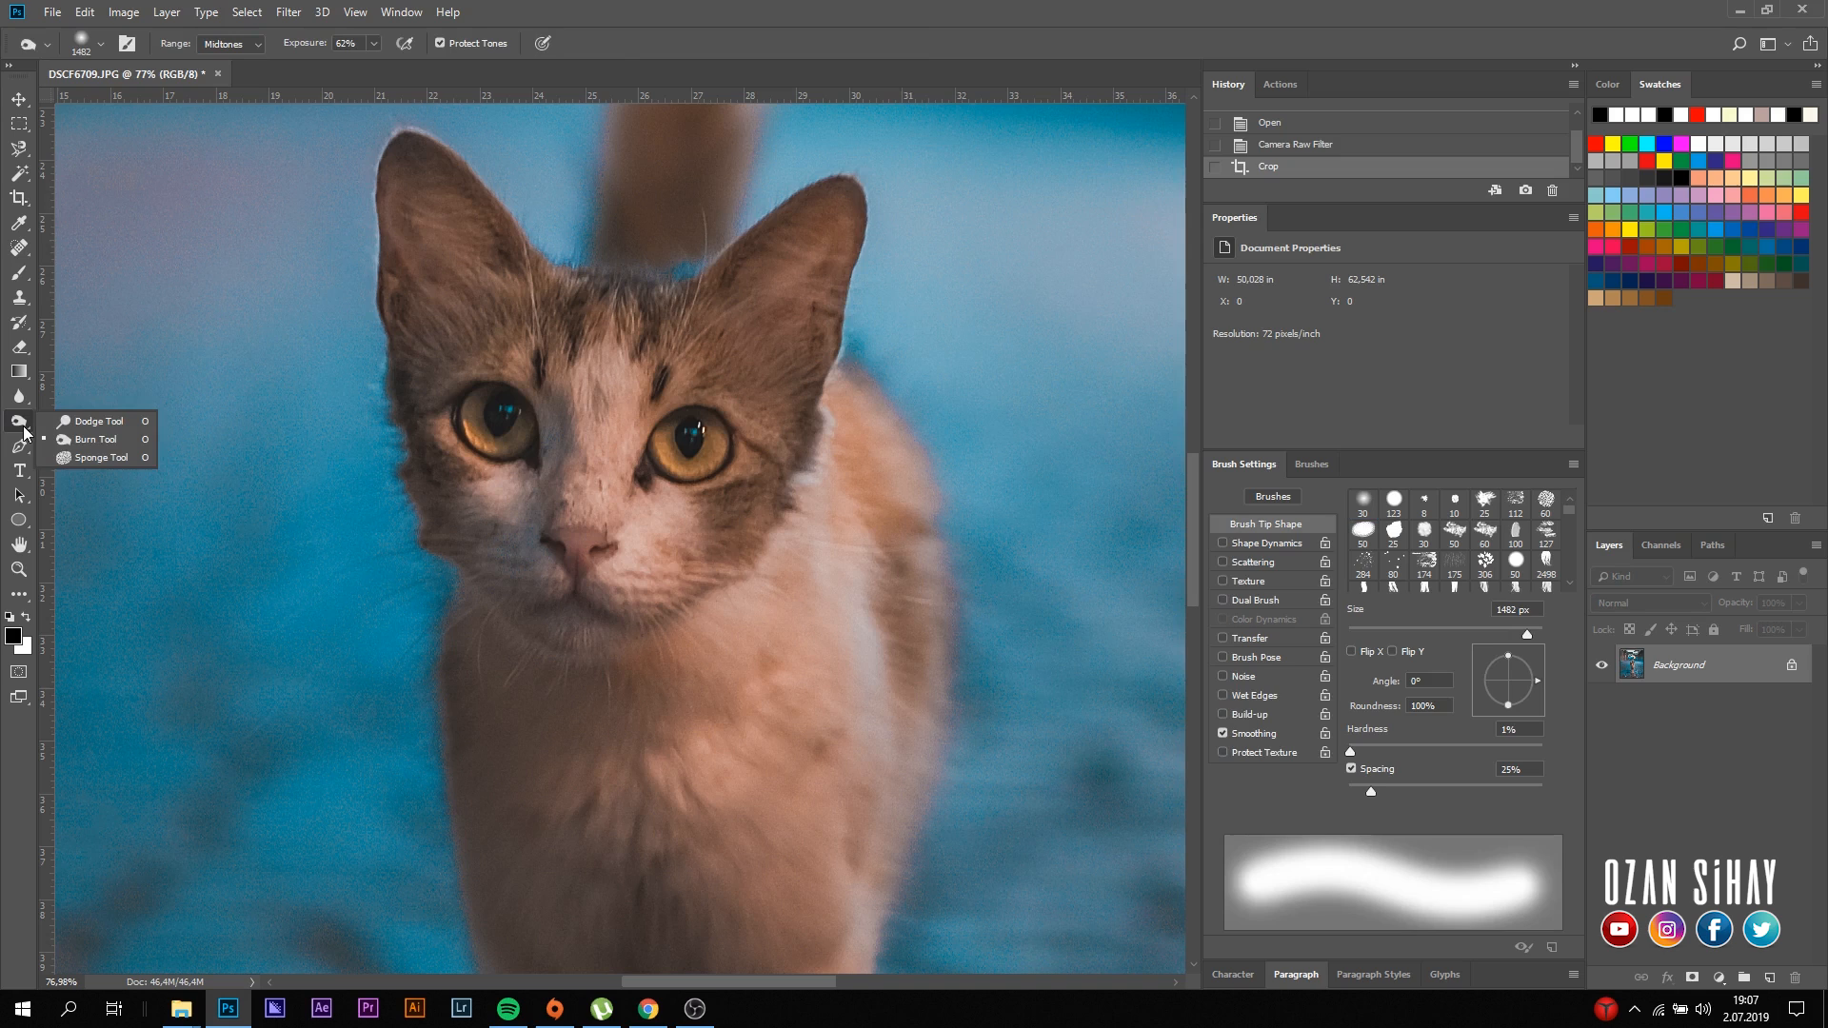
pyautogui.click(82, 424)
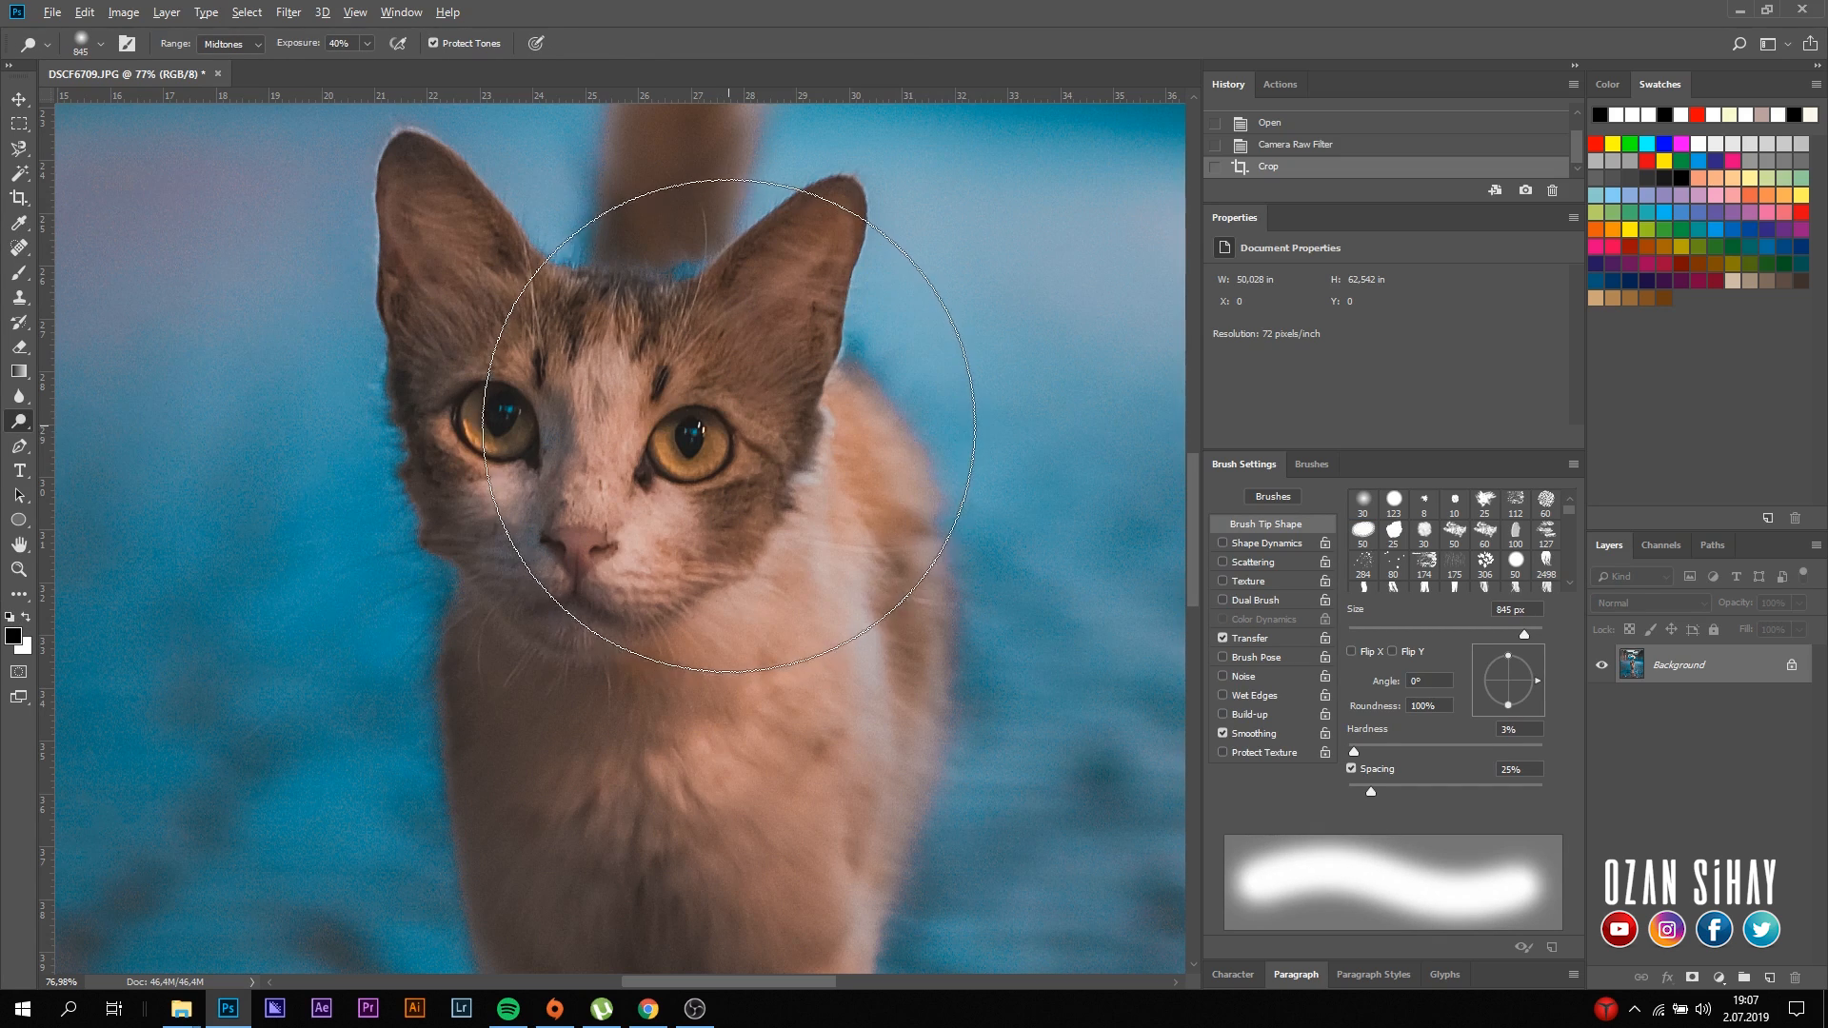
pyautogui.moveTo(728, 426)
pyautogui.mouseDown()
pyautogui.moveTo(543, 452)
pyautogui.moveTo(725, 461)
pyautogui.mouseUp()
pyautogui.click(1314, 464)
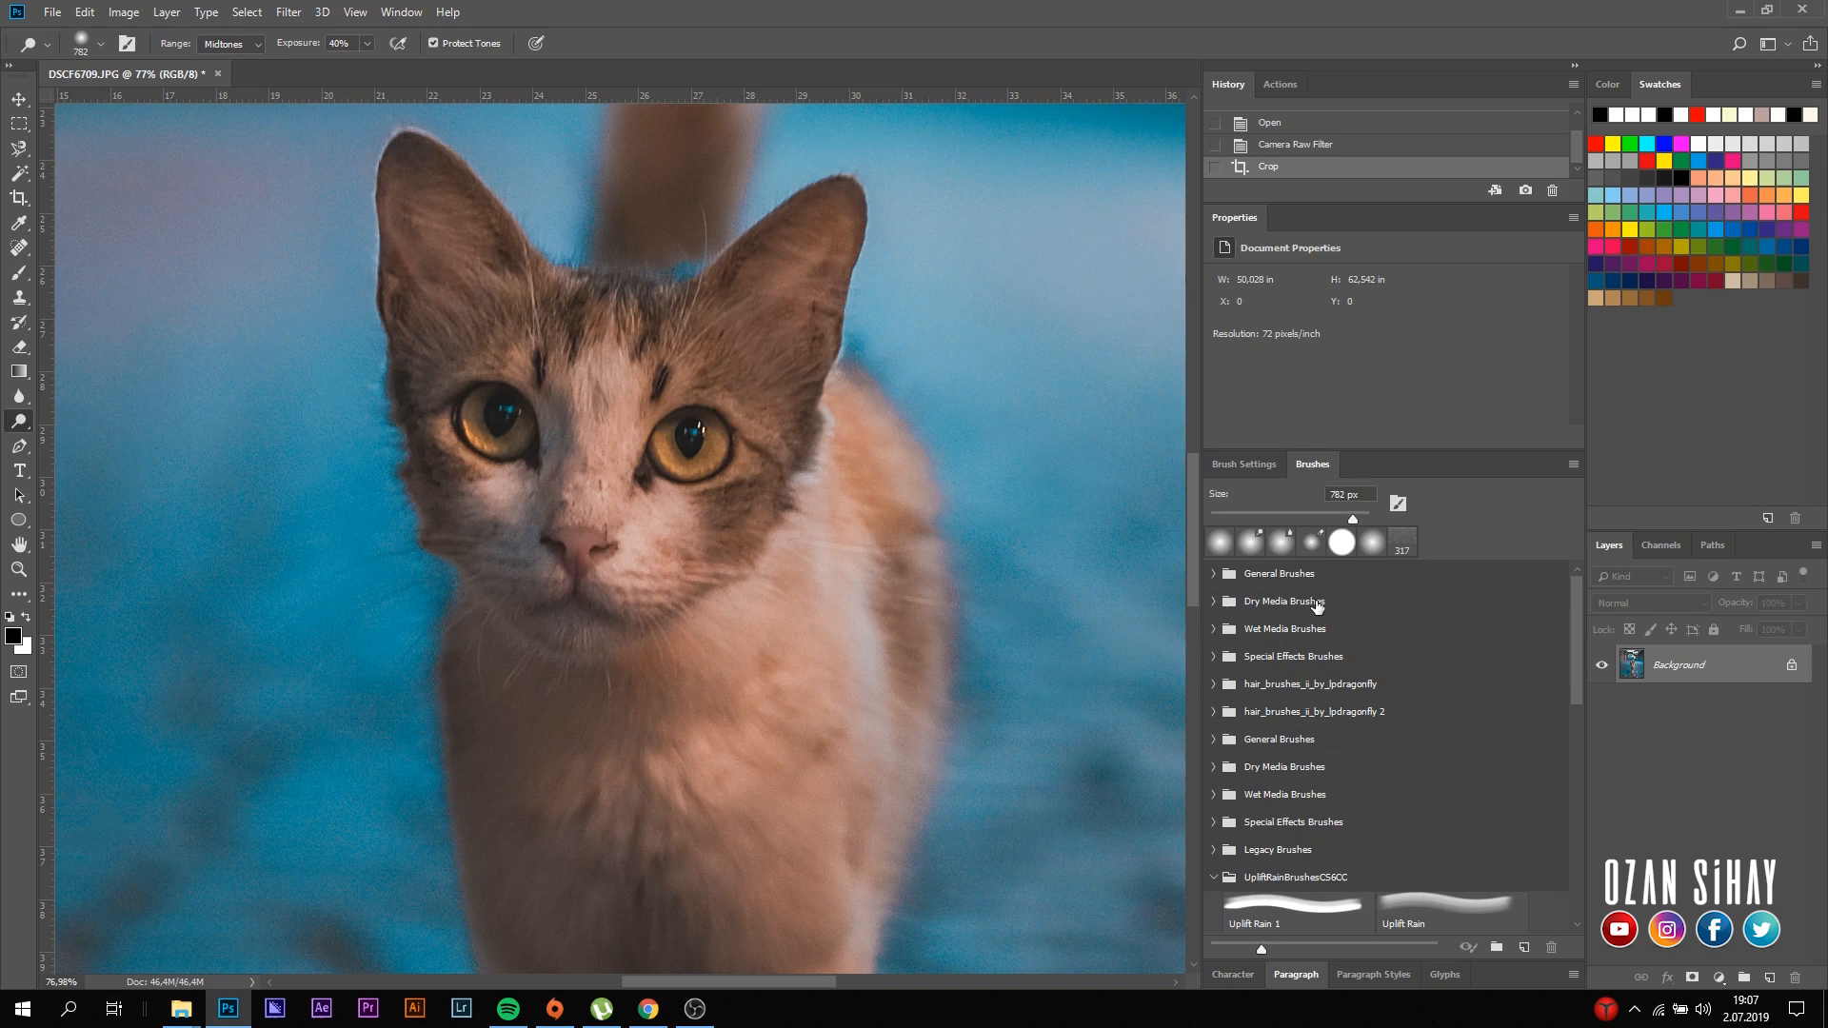
pyautogui.moveTo(632, 432); pyautogui.dragTo(452, 436)
pyautogui.click(1229, 467)
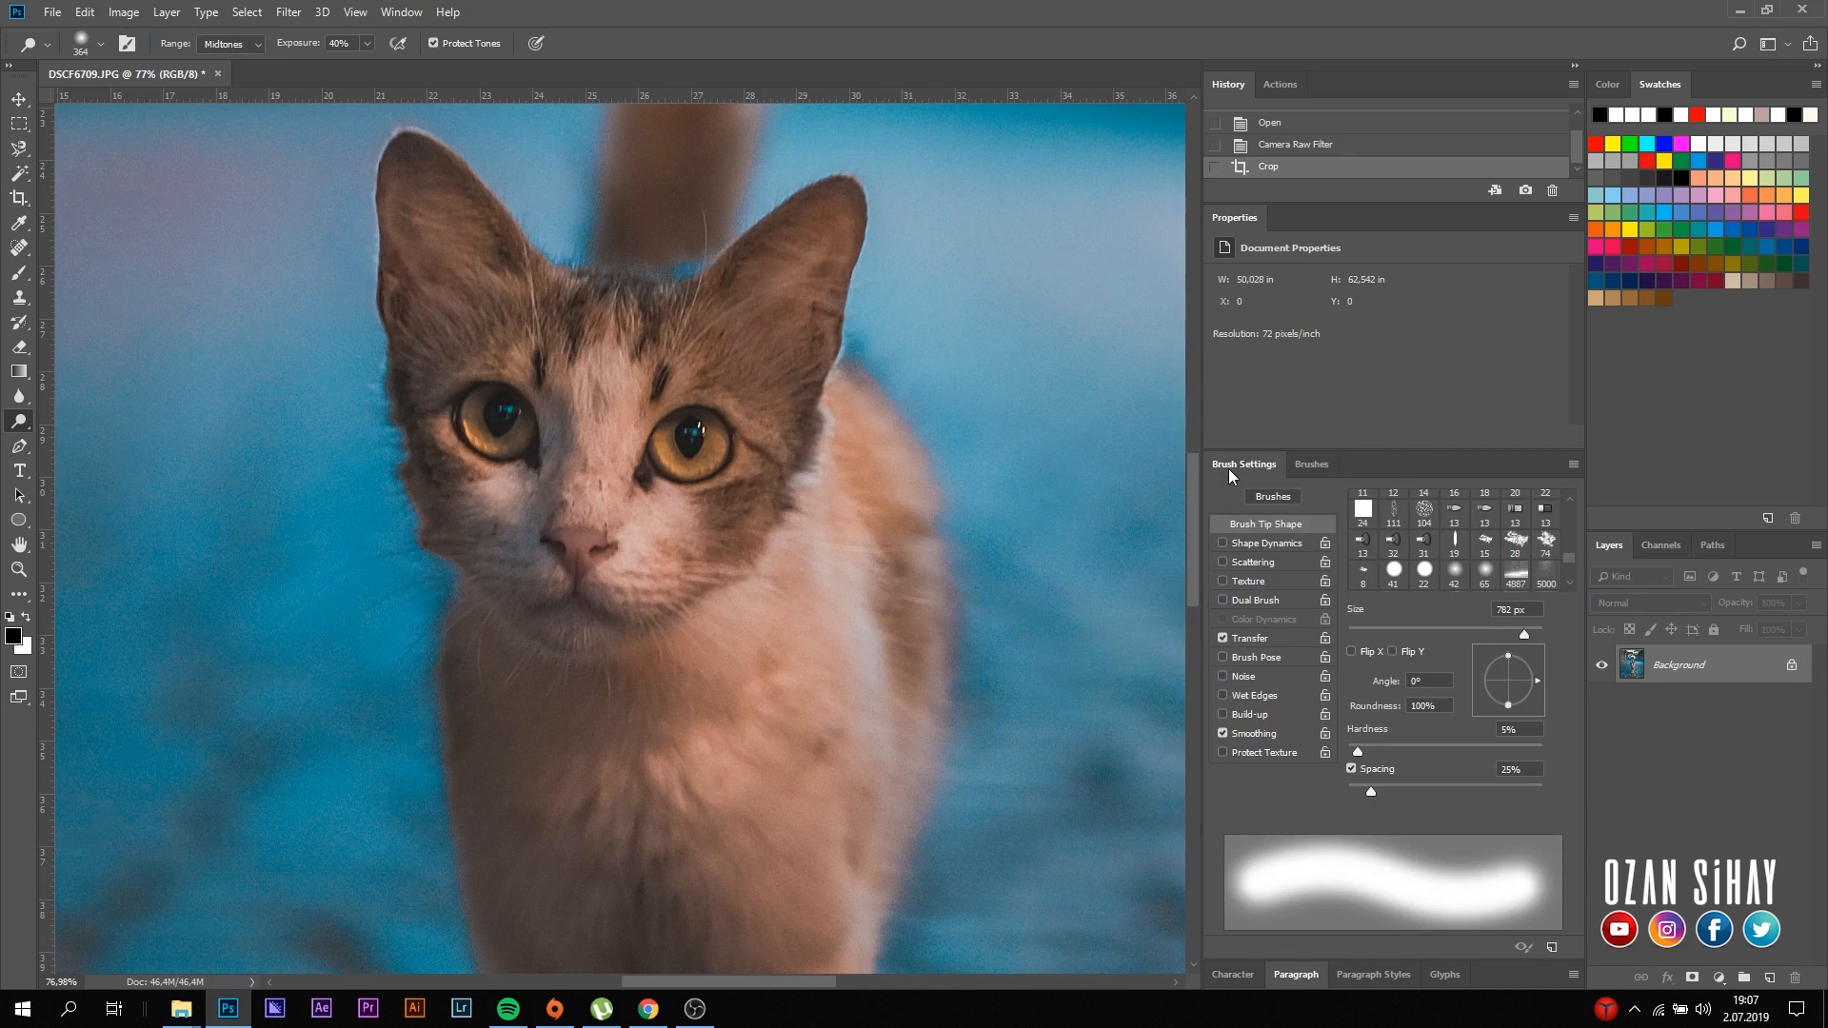
pyautogui.click(1315, 465)
pyautogui.moveTo(1343, 520); pyautogui.dragTo(1308, 519)
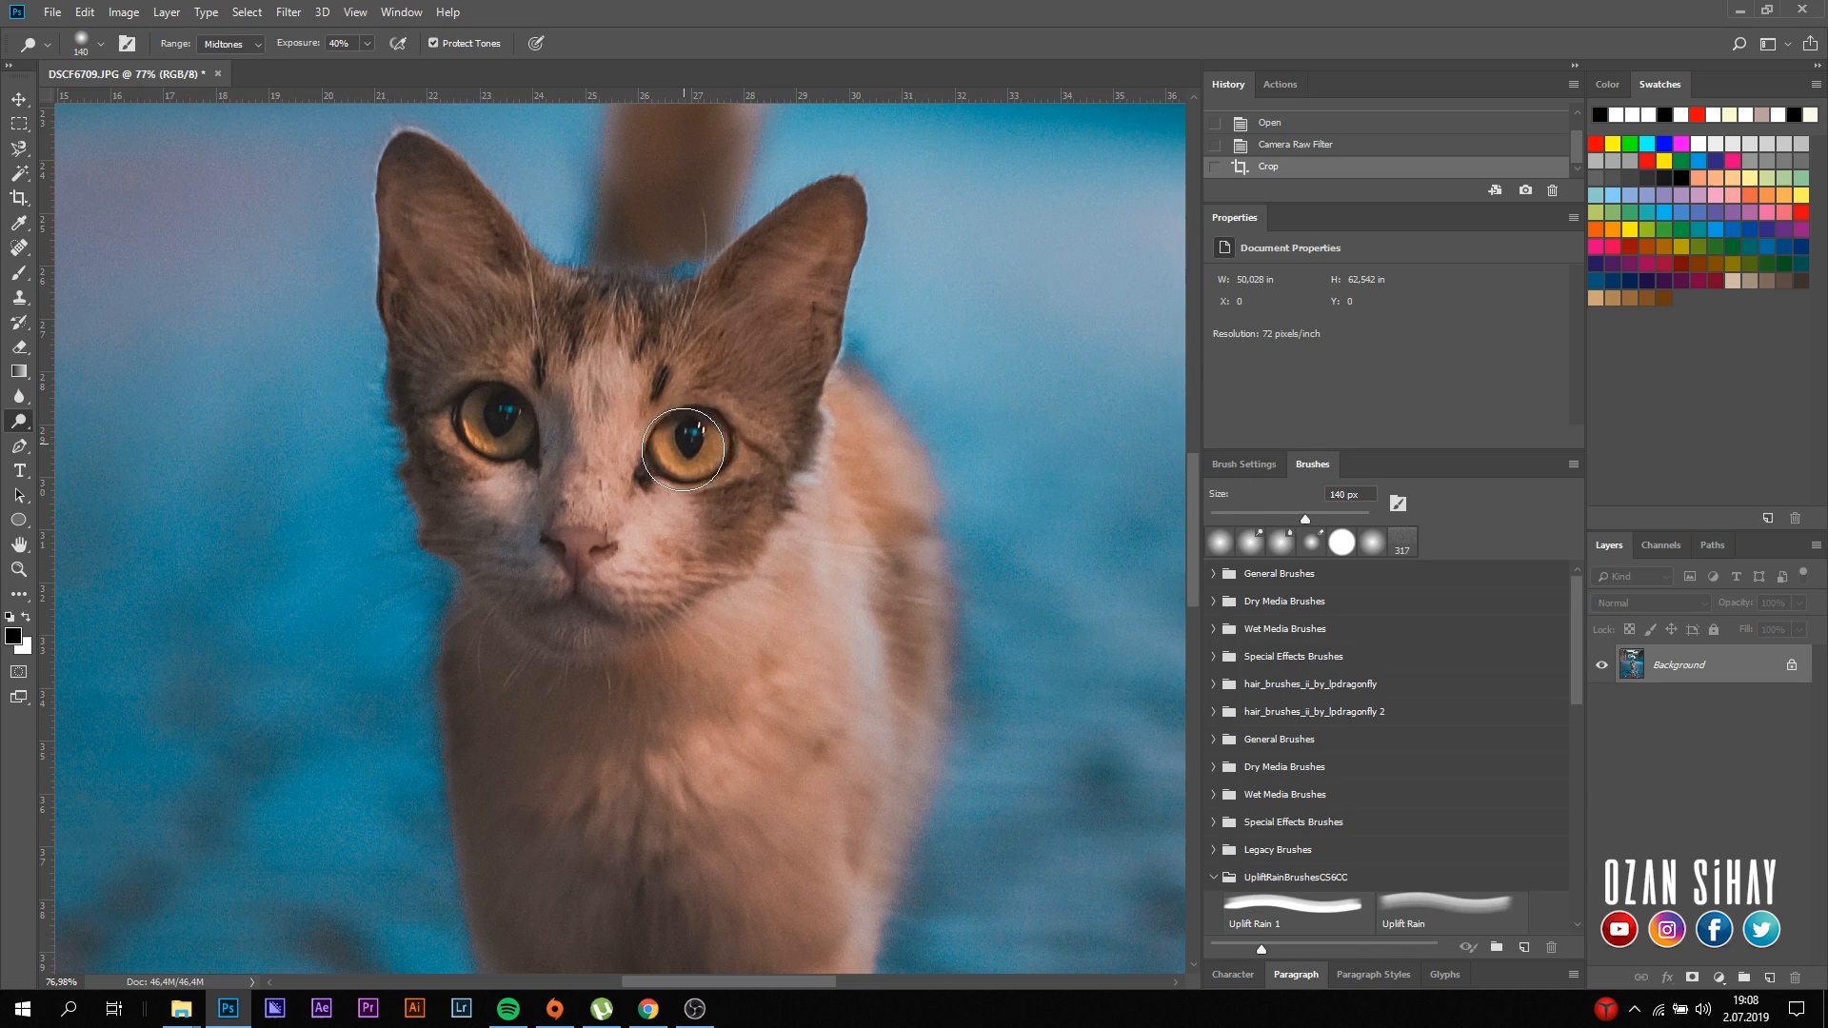
# - Brighten both of the cat's eyes with the Dodge tool and check the result on the whole photo
pyautogui.moveTo(693, 450)
pyautogui.mouseDown()
pyautogui.moveTo(716, 421)
pyautogui.moveTo(691, 442)
pyautogui.mouseUp()
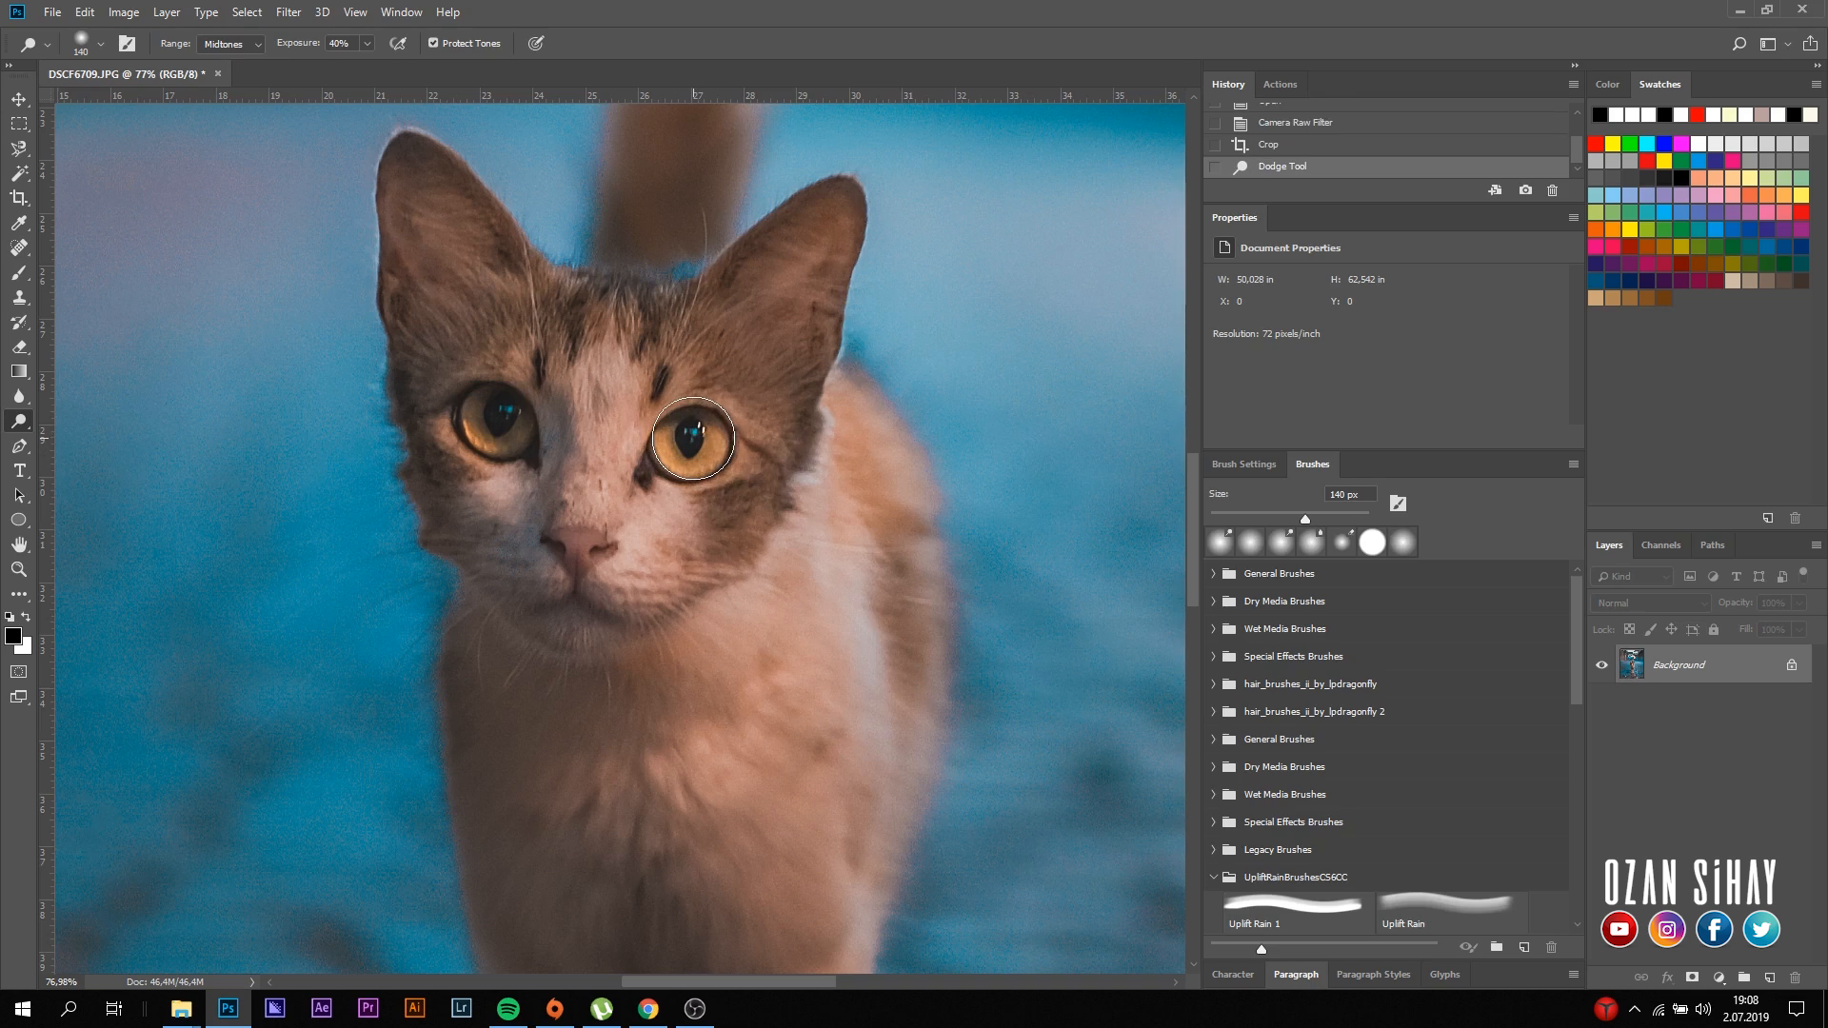
pyautogui.click(694, 437)
pyautogui.moveTo(478, 442)
pyautogui.mouseDown()
pyautogui.moveTo(512, 433)
pyautogui.moveTo(502, 407)
pyautogui.mouseUp()
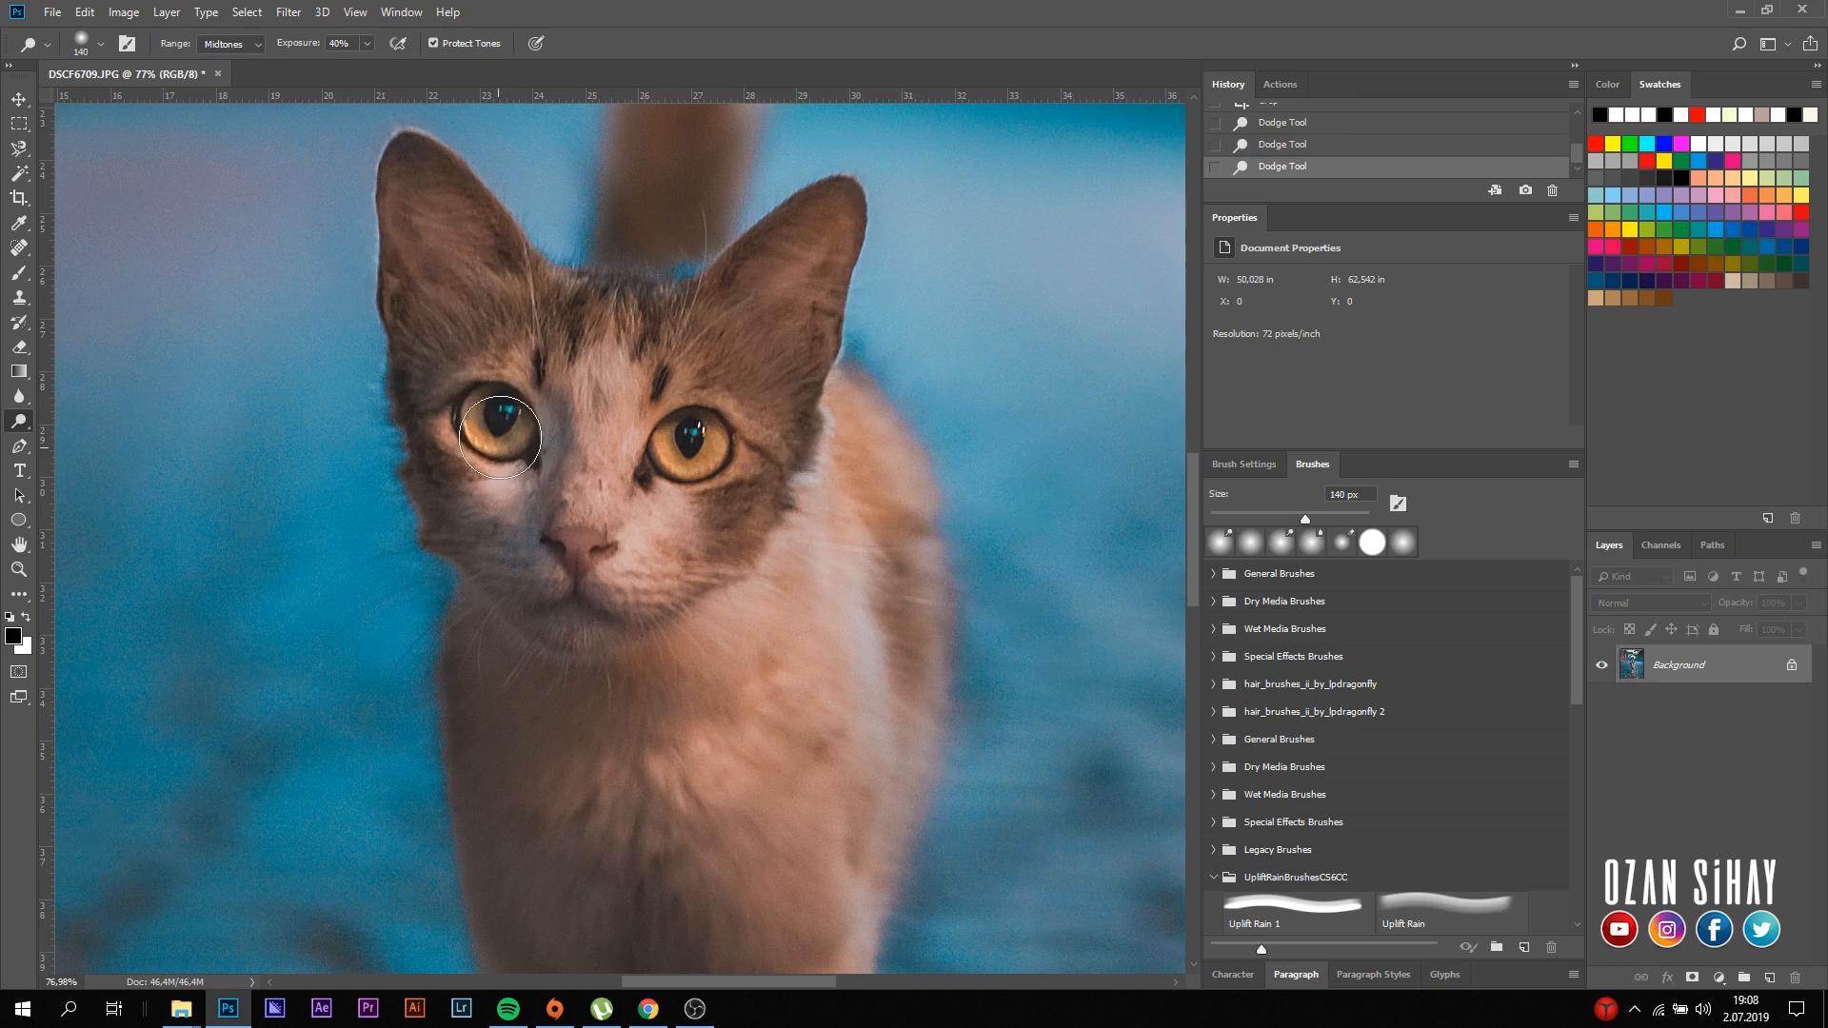
pyautogui.scroll(-5, 615, 610)
pyautogui.scroll(-5, 534, 671)
pyautogui.scroll(8, 519, 681)
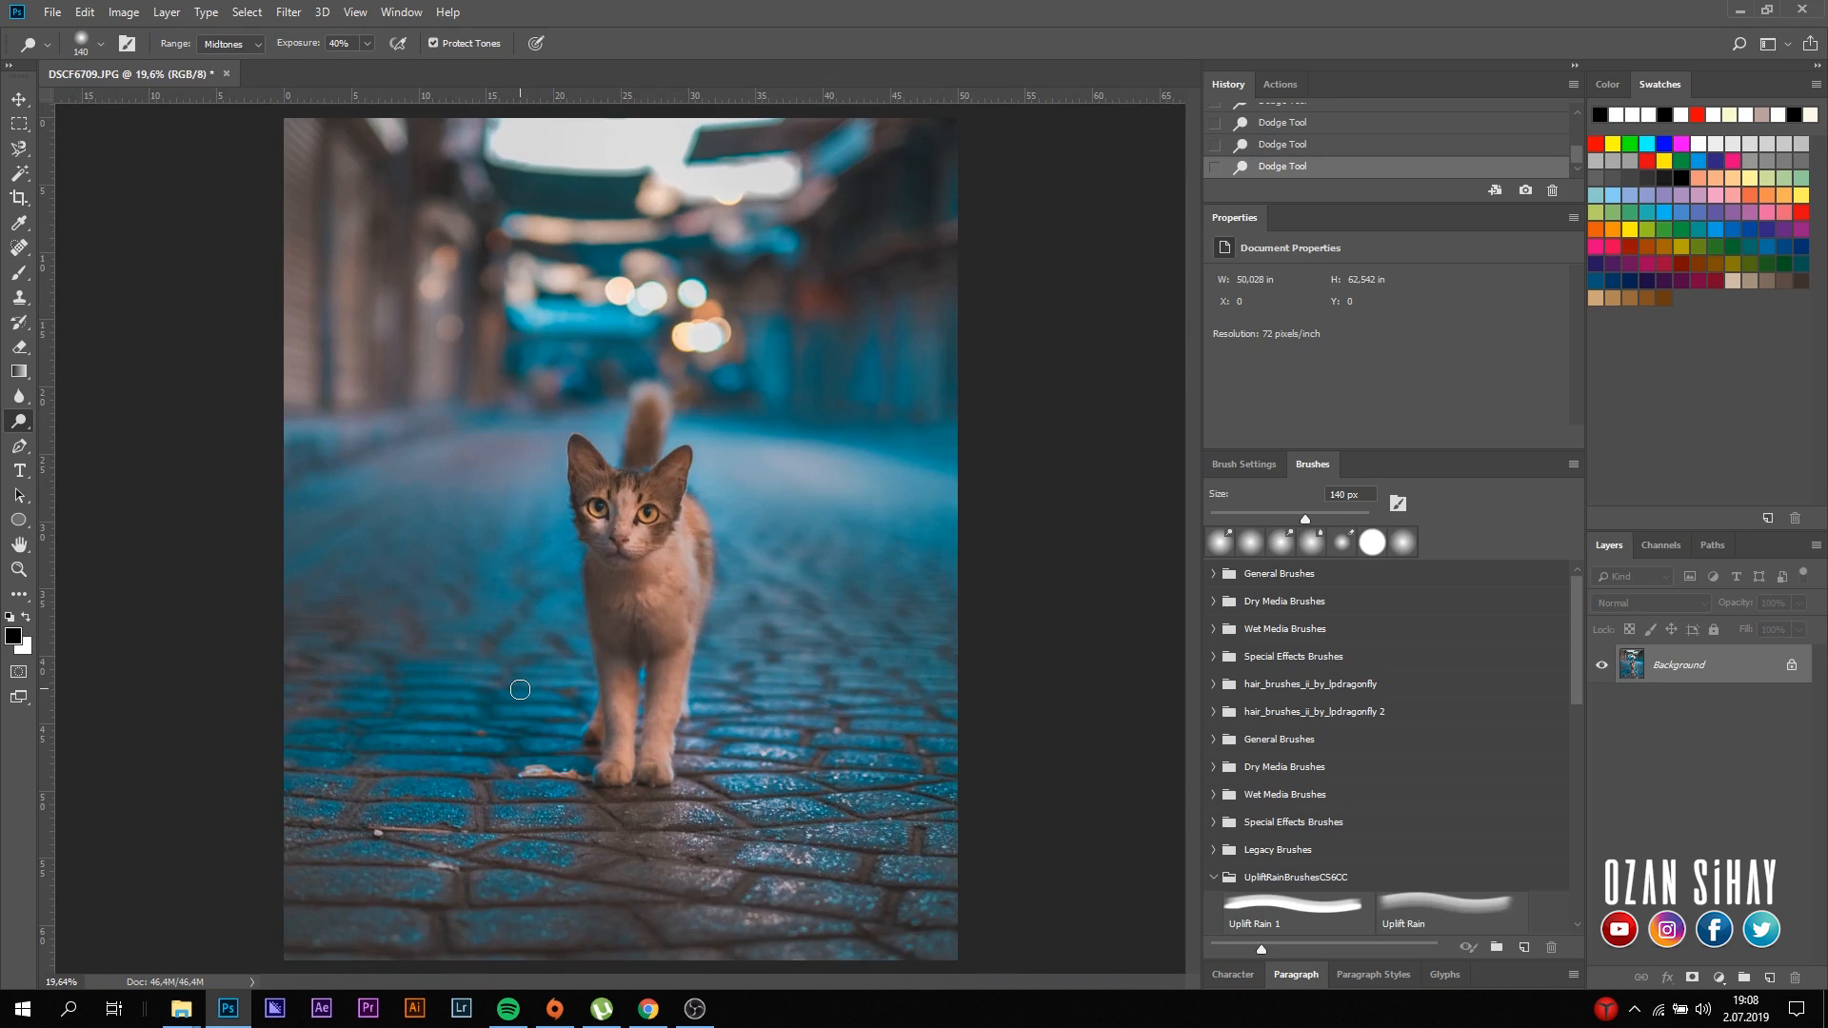
pyautogui.scroll(-3, 517, 673)
pyautogui.scroll(2, 517, 672)
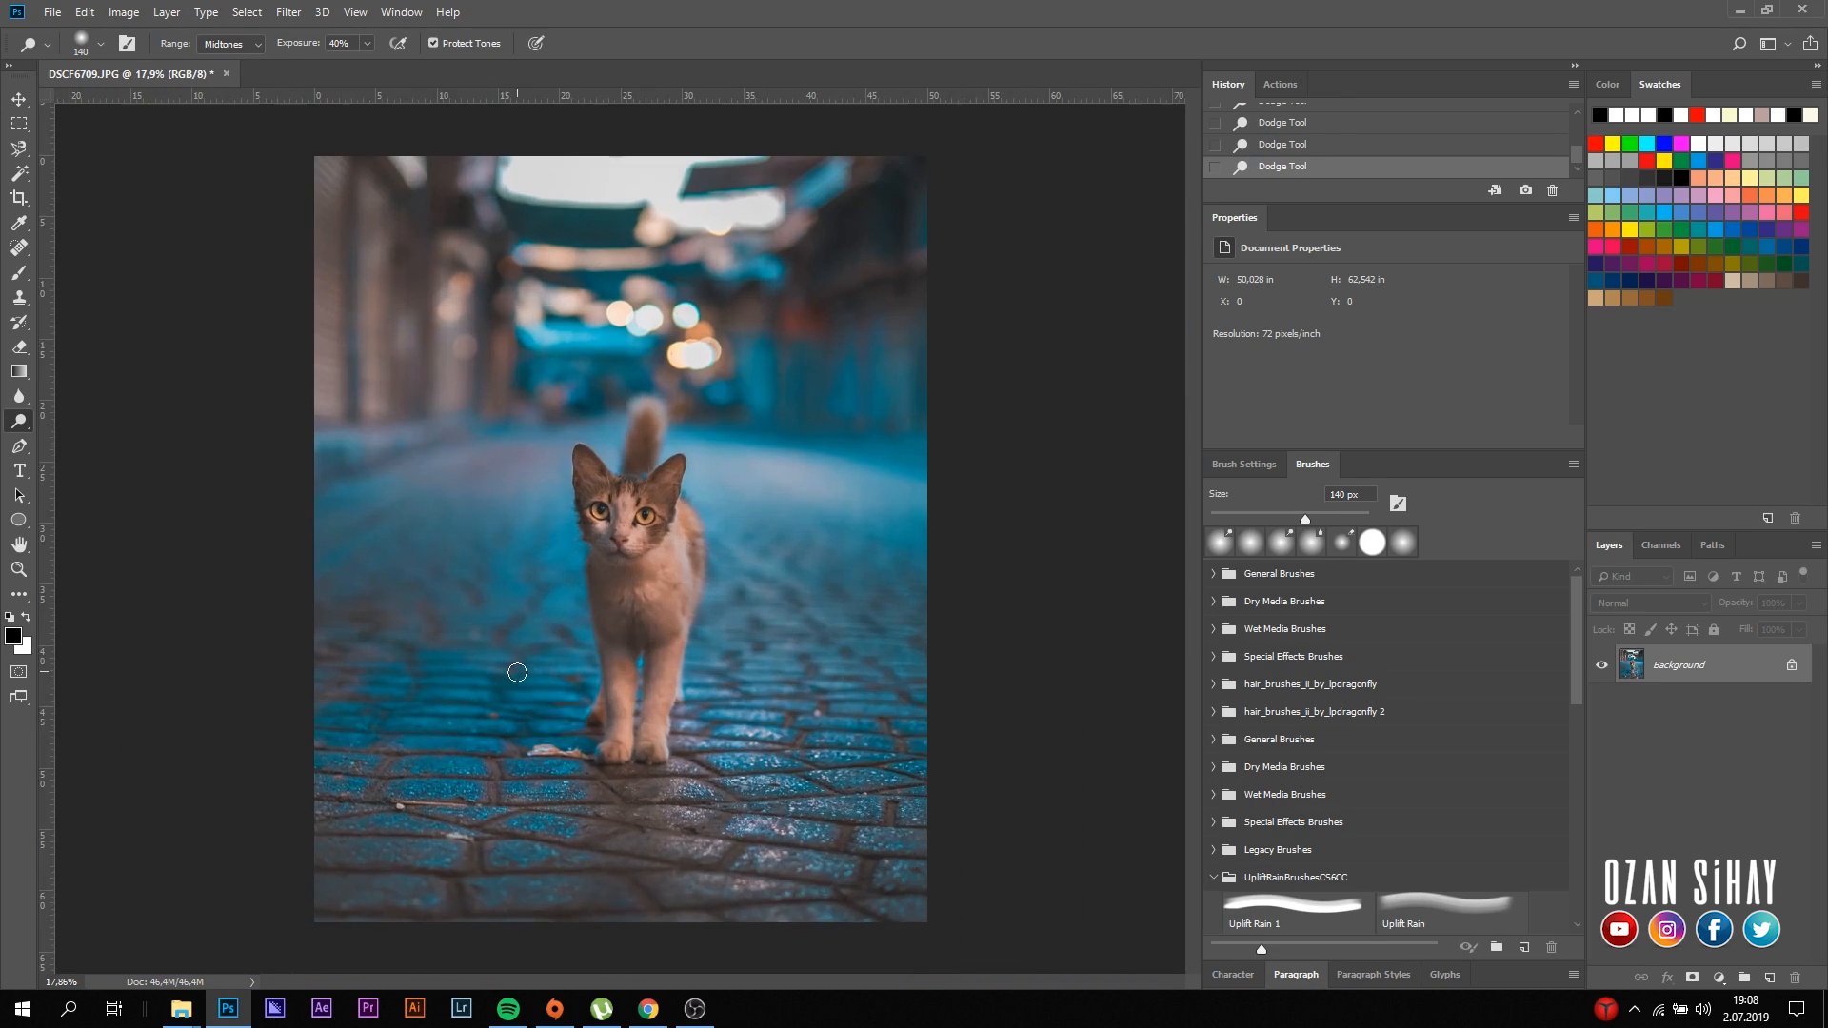
pyautogui.click(18, 99)
# - Darken the left, right and top edges of the photo using the Burn tool with a 2036 px brush
pyautogui.click(17, 434)
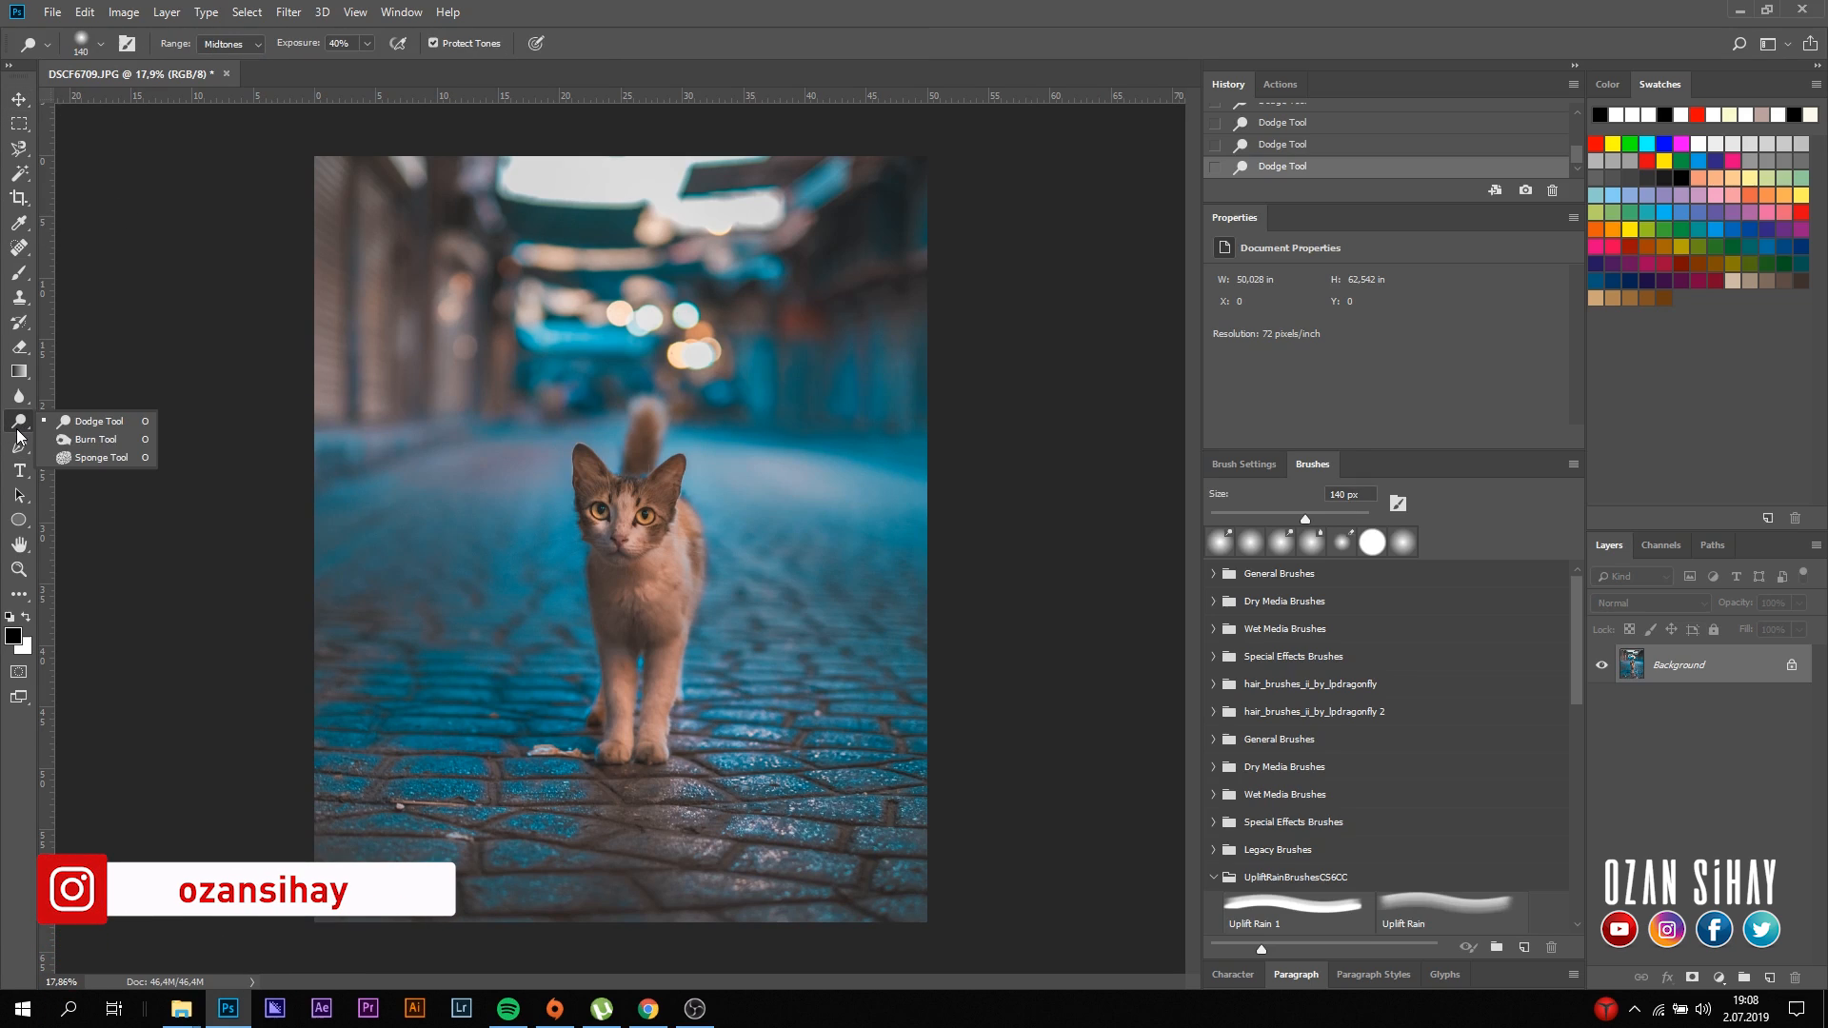
pyautogui.click(92, 440)
pyautogui.moveTo(1356, 522)
pyautogui.mouseDown()
pyautogui.moveTo(1338, 521)
pyautogui.moveTo(1359, 520)
pyautogui.mouseUp()
pyautogui.moveTo(354, 344)
pyautogui.mouseDown()
pyautogui.moveTo(408, 184)
pyautogui.moveTo(405, 200)
pyautogui.mouseUp()
pyautogui.moveTo(875, 400); pyautogui.dragTo(843, 436)
pyautogui.moveTo(286, 510)
pyautogui.mouseDown()
pyautogui.moveTo(317, 522)
pyautogui.moveTo(377, 487)
pyautogui.mouseUp()
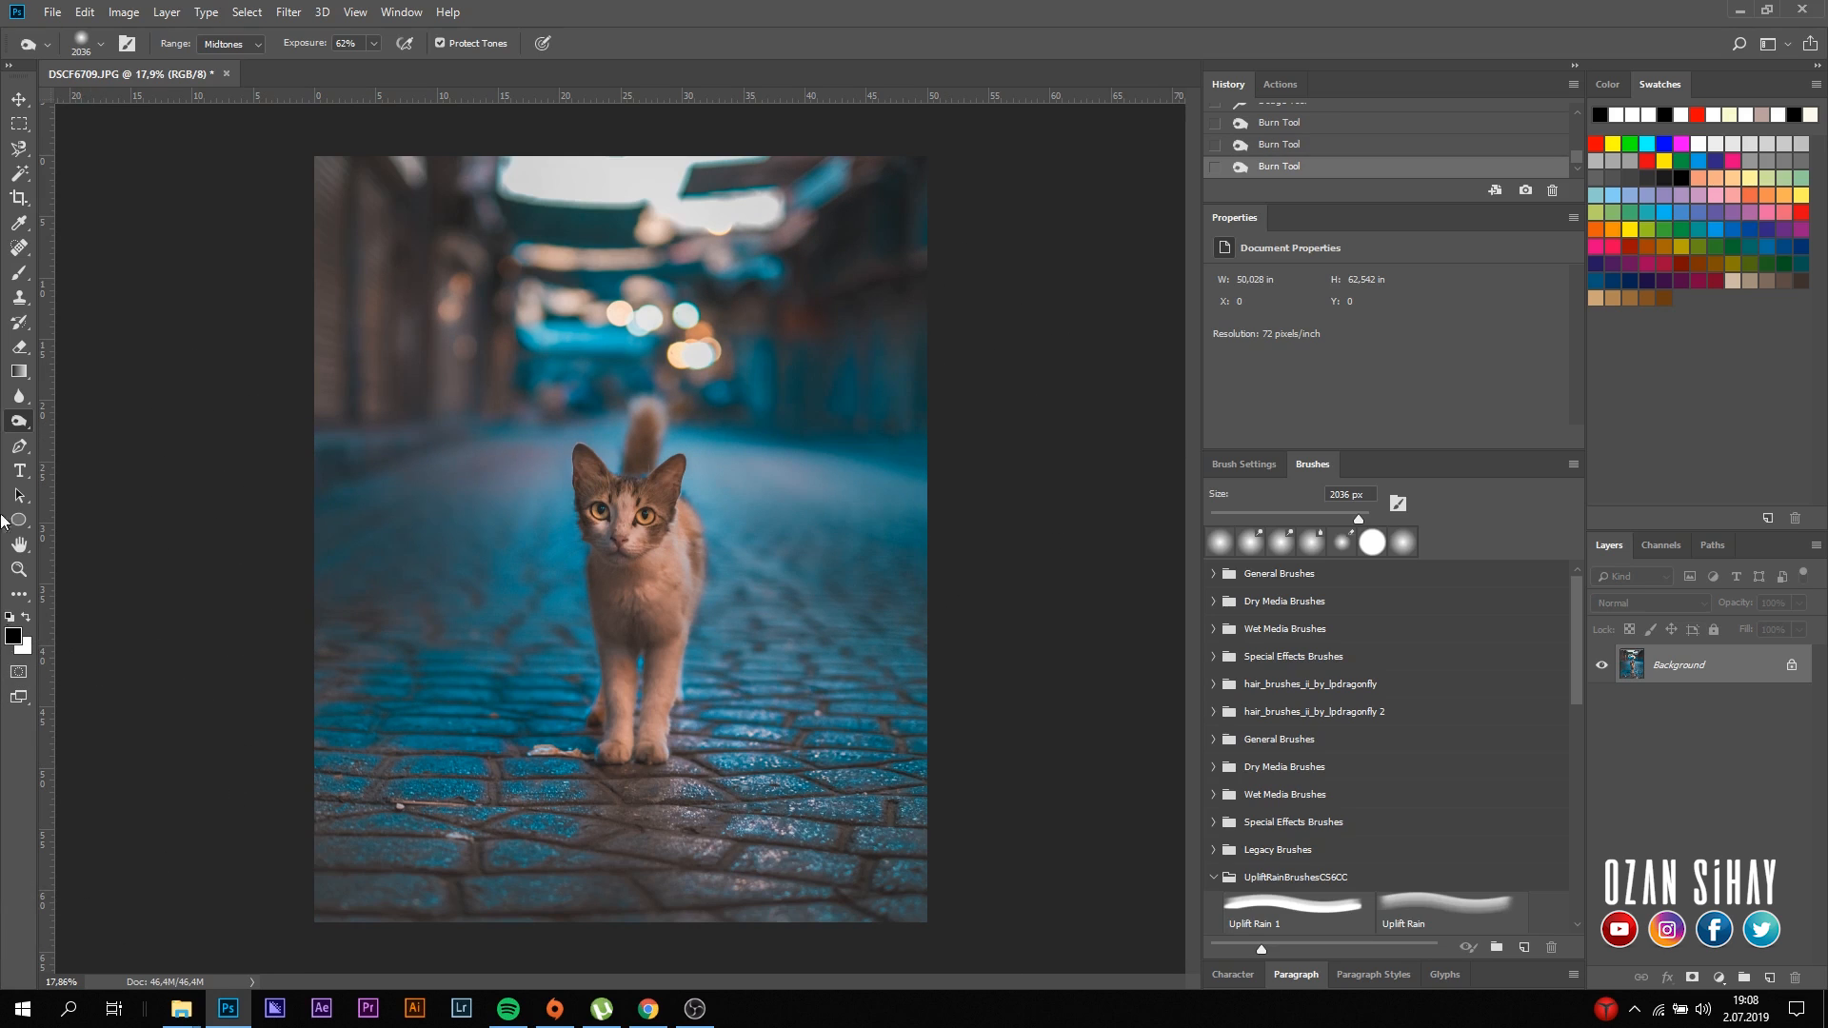
pyautogui.moveTo(488, 125); pyautogui.dragTo(790, 120)
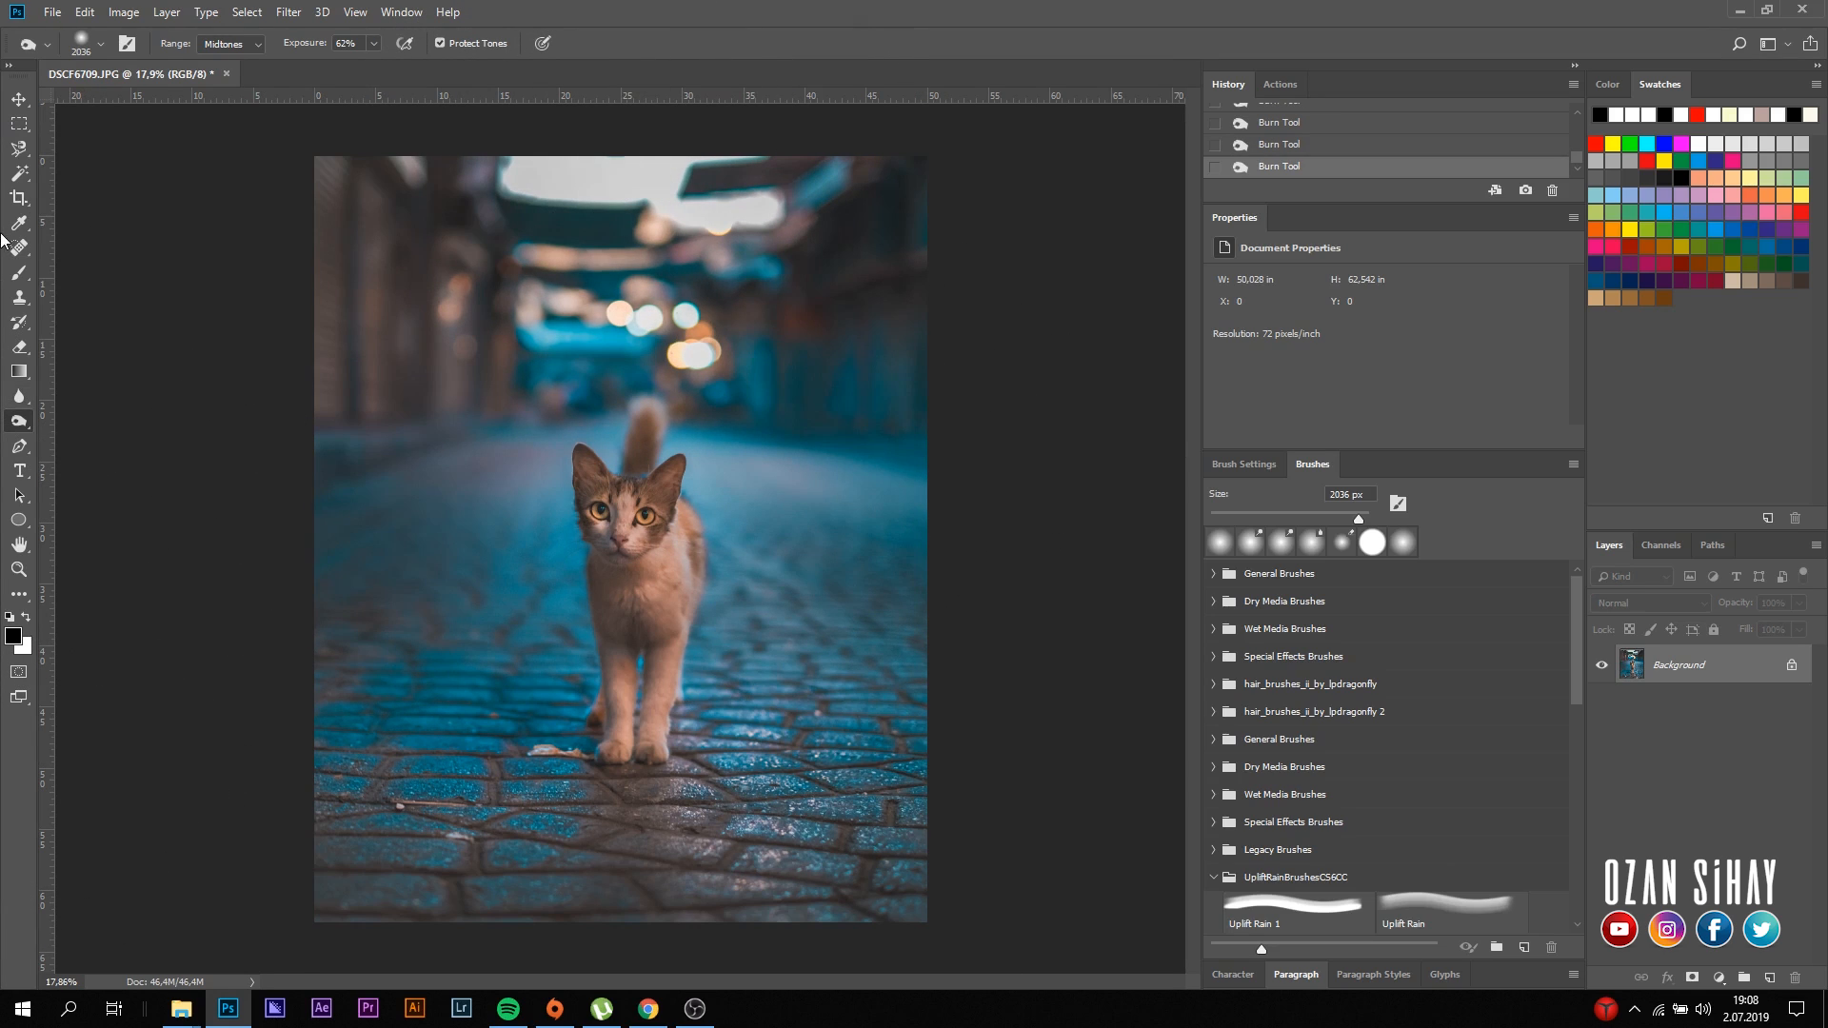
pyautogui.click(20, 101)
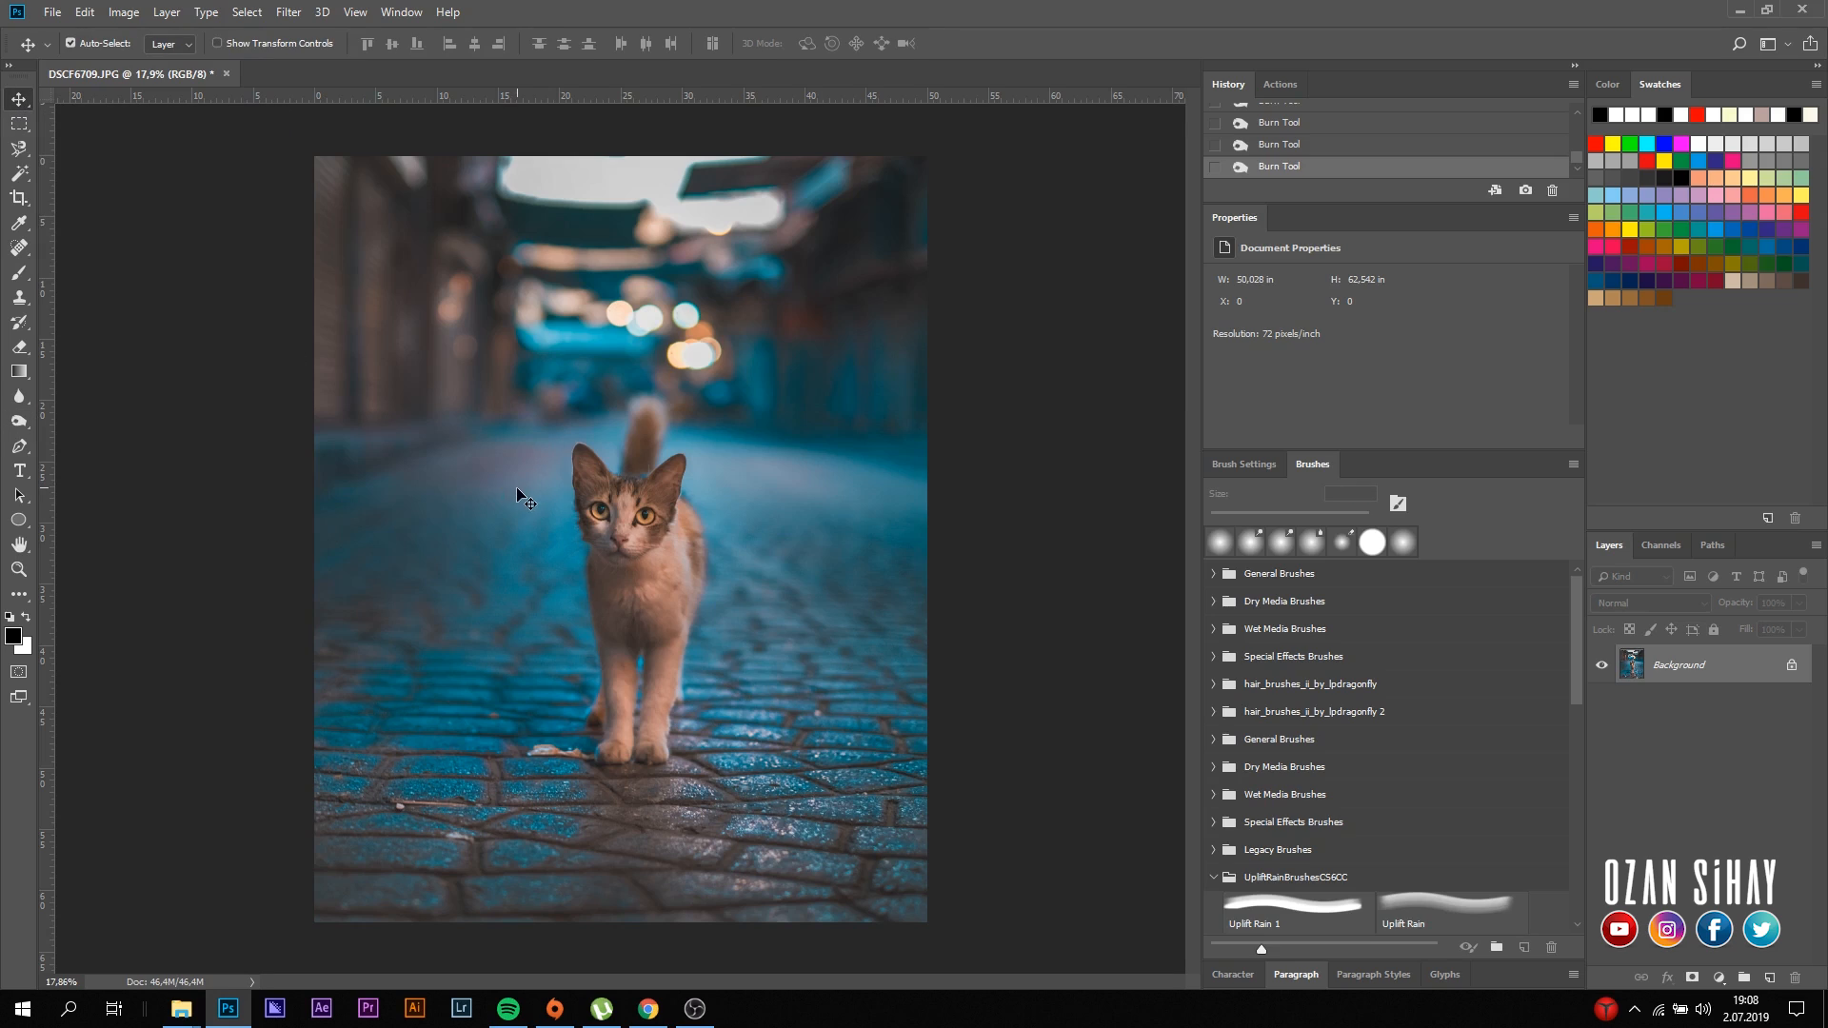
# - Save the photo as a JPEG named Cat in the Fotoğraflar folder, with maximum quality 12 and the Progressive format with 3 scans
pyautogui.click(52, 13)
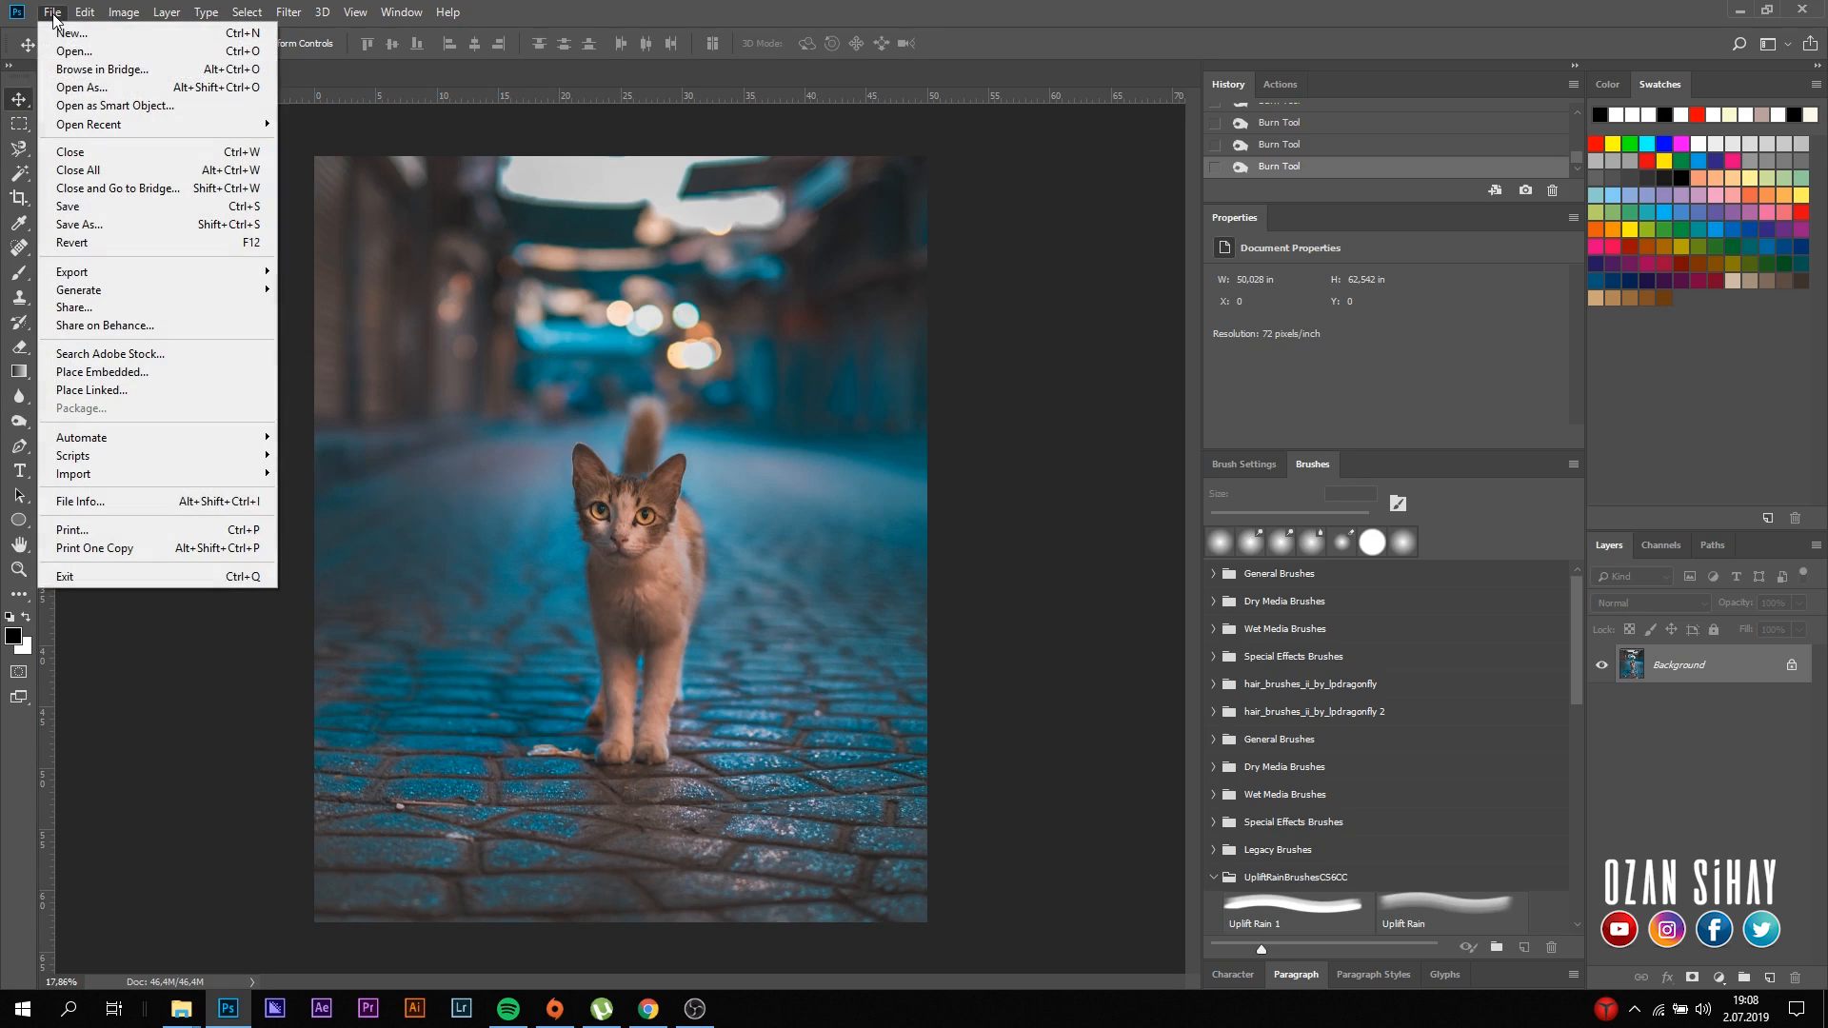
pyautogui.click(85, 228)
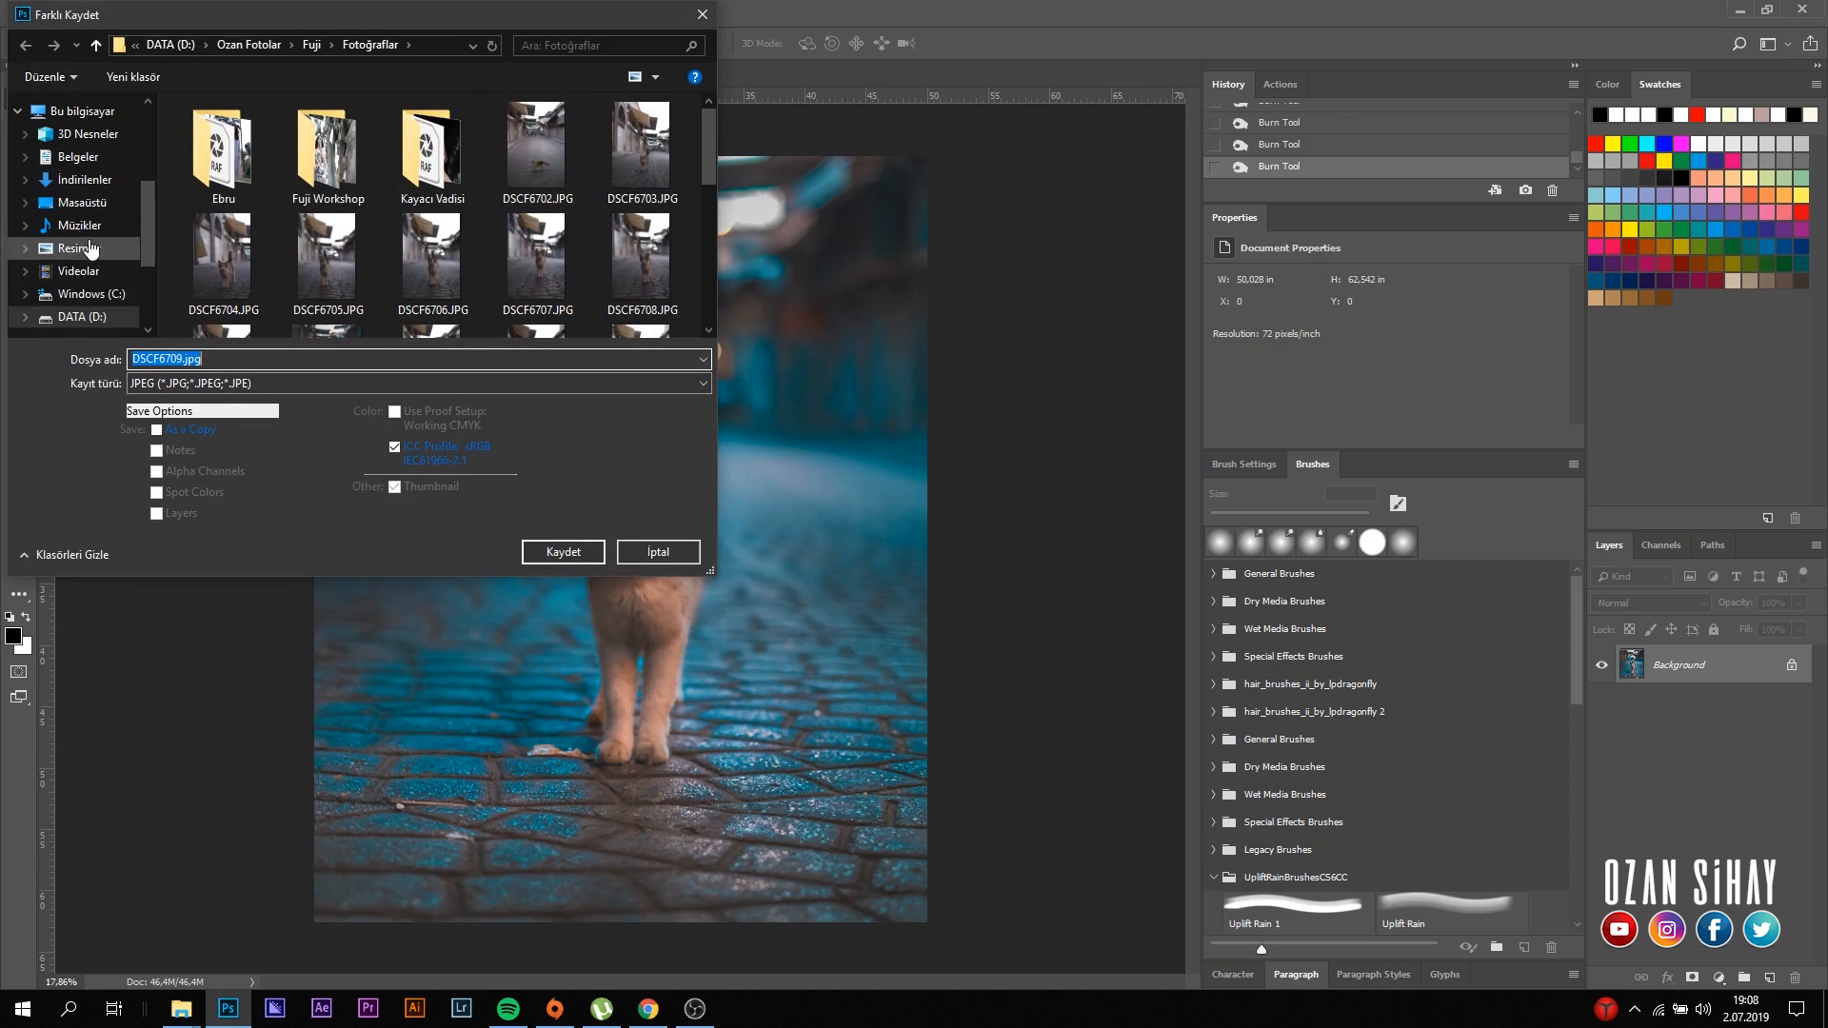
pyautogui.click(197, 382)
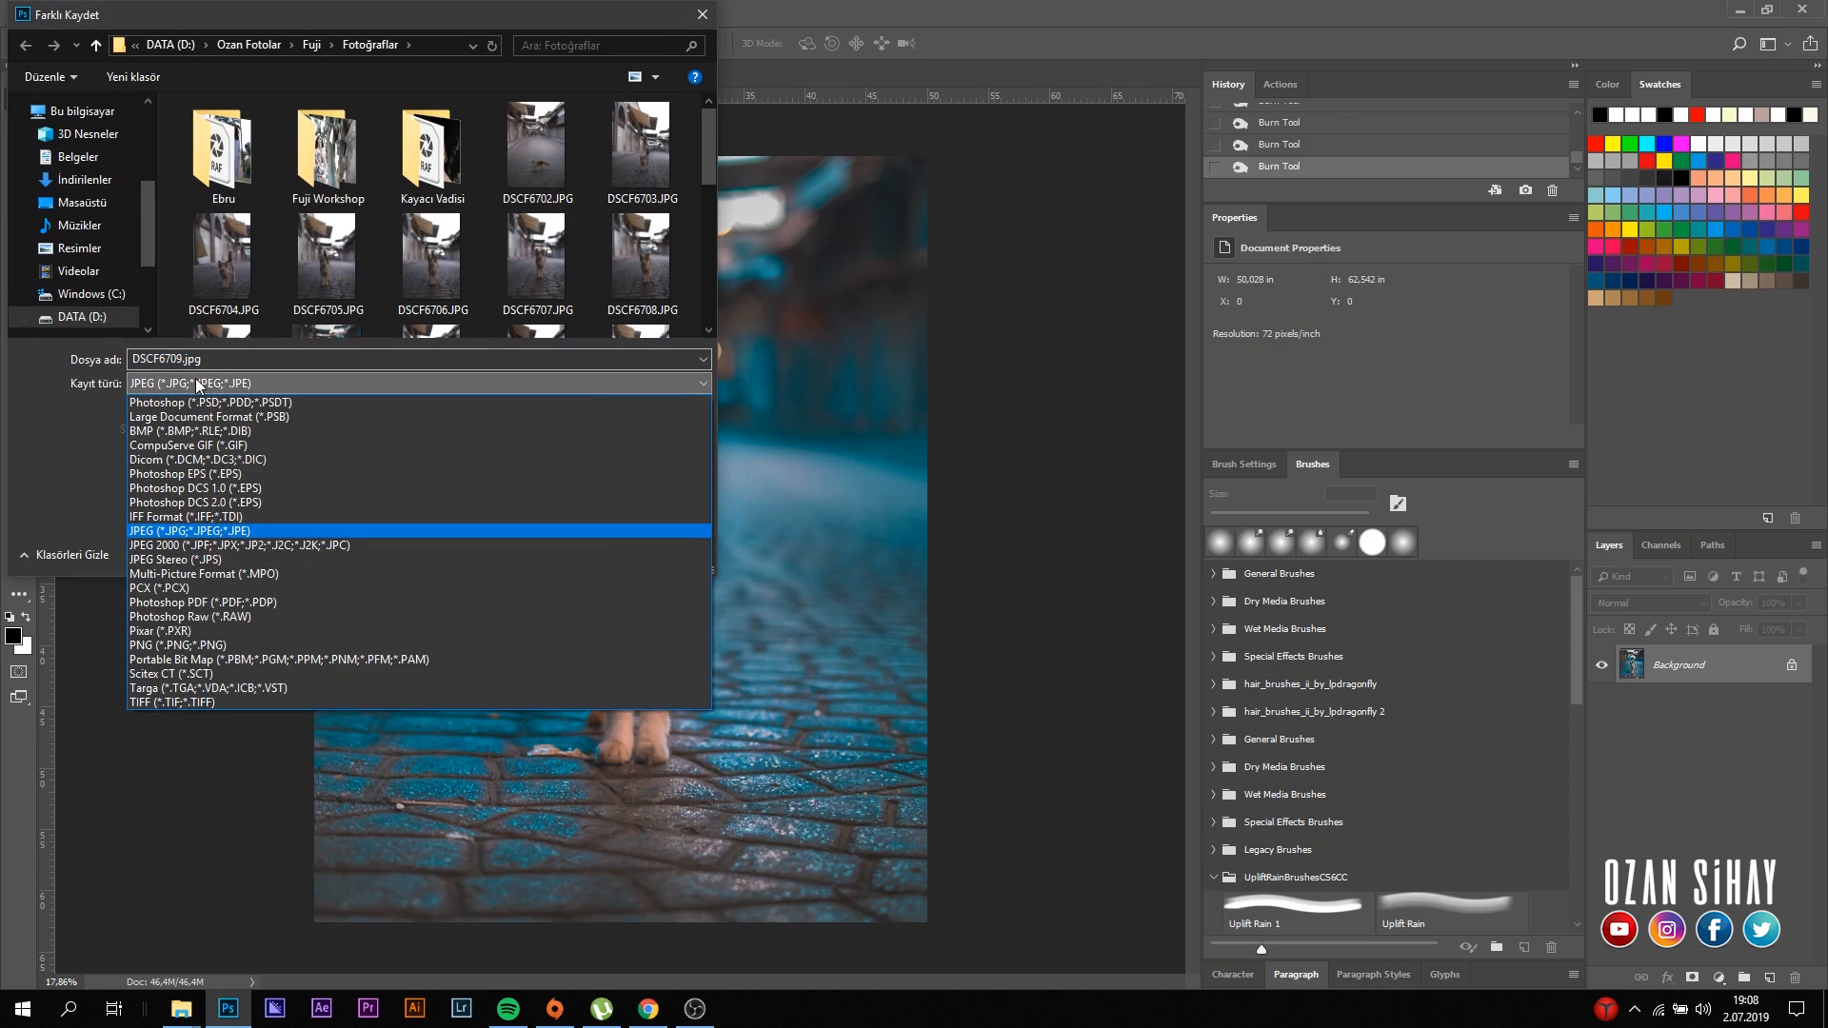
pyautogui.click(183, 533)
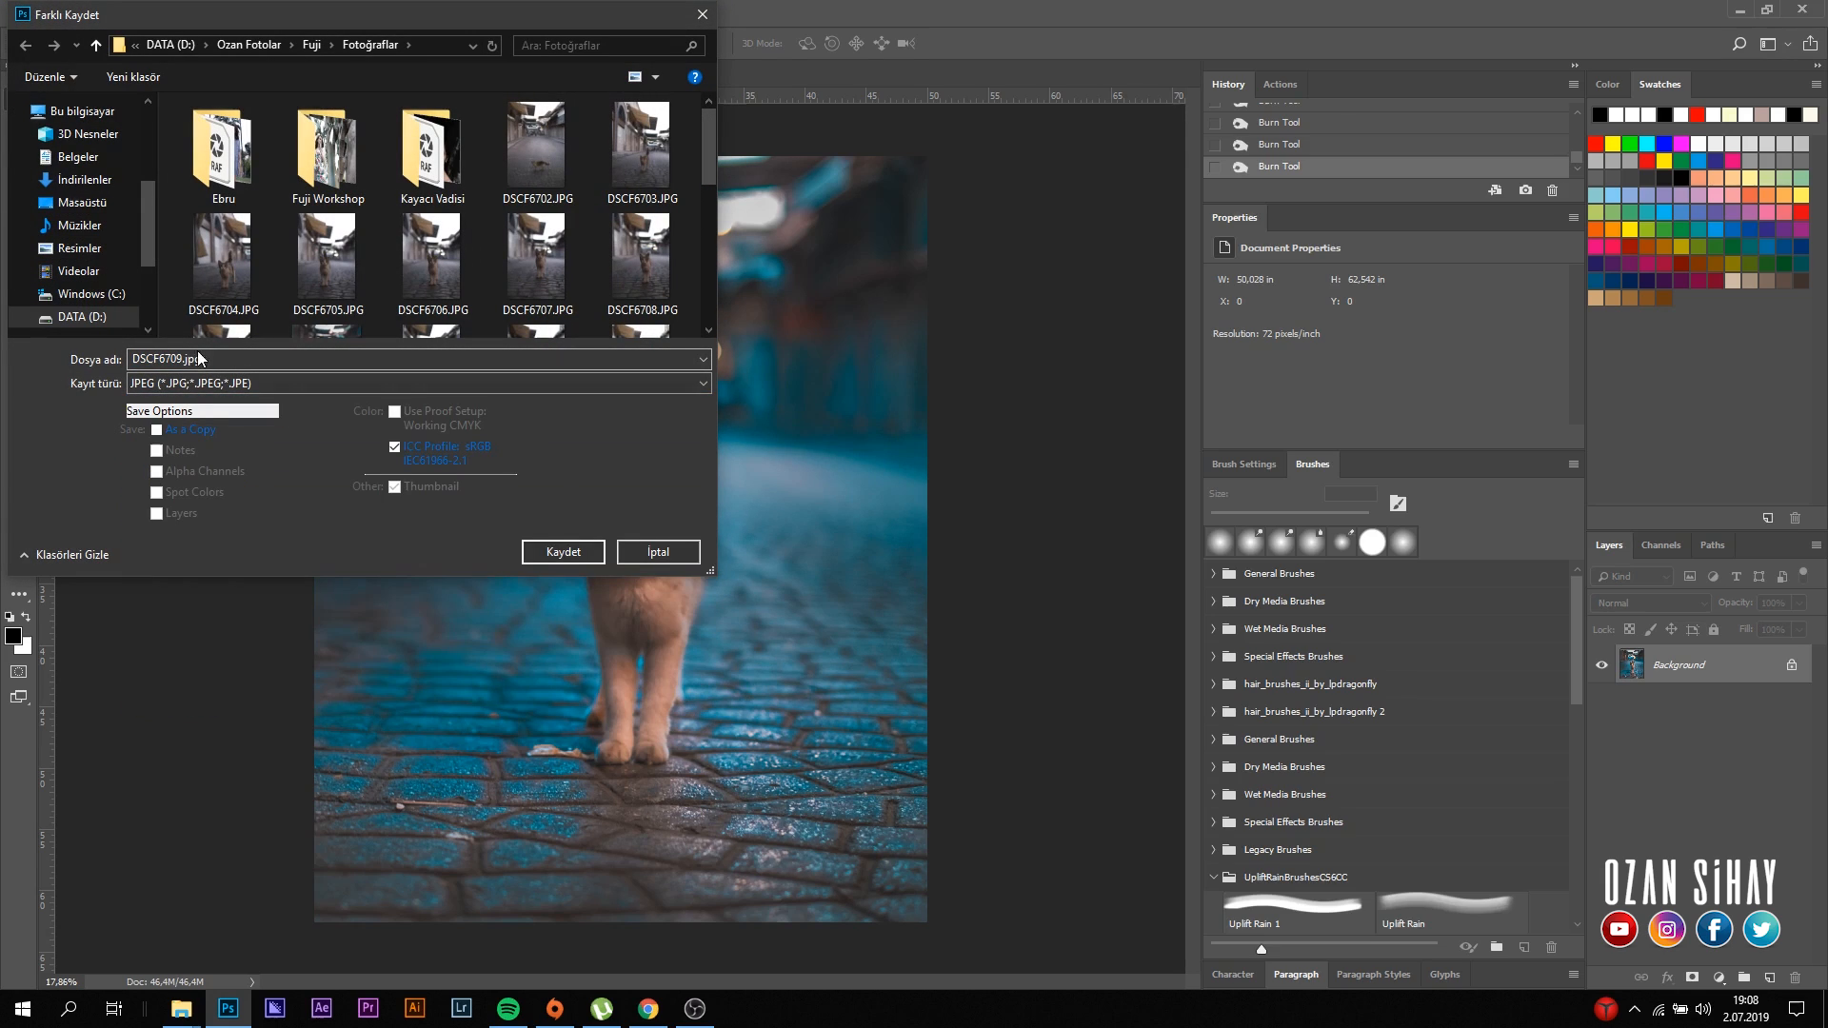
pyautogui.click(248, 362)
pyautogui.write('Cat')
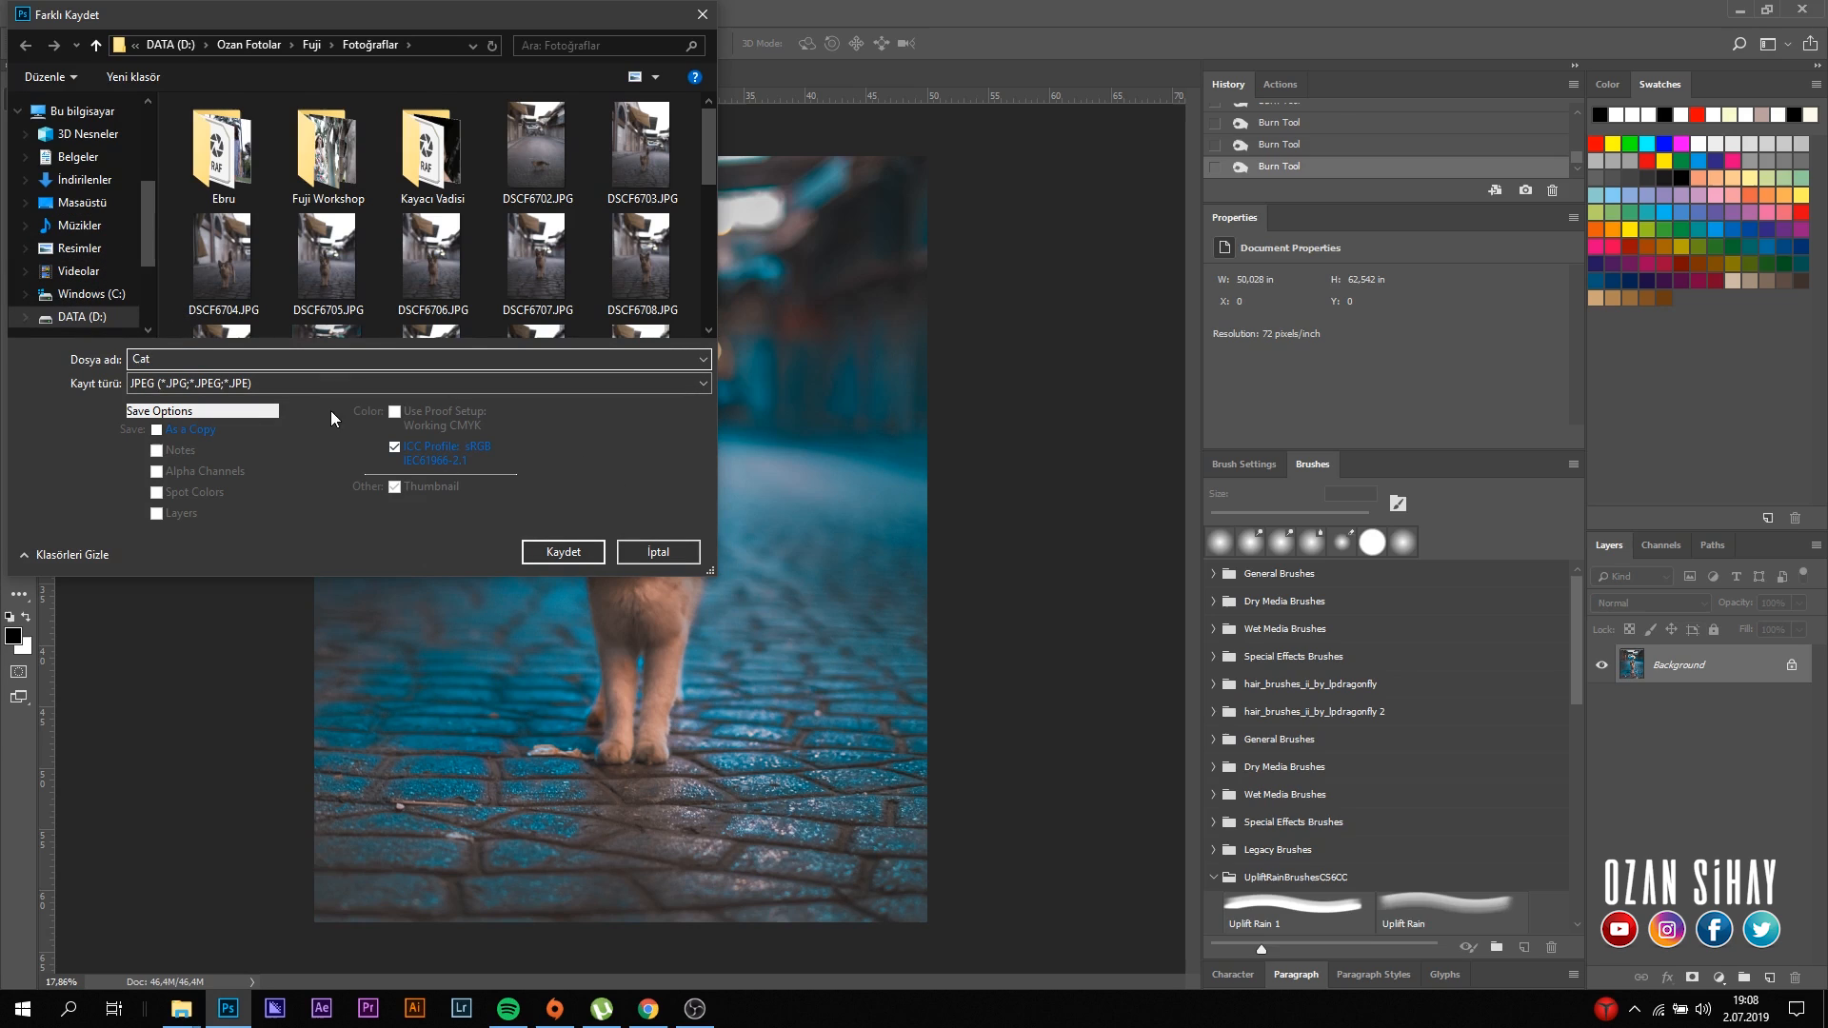
pyautogui.click(571, 556)
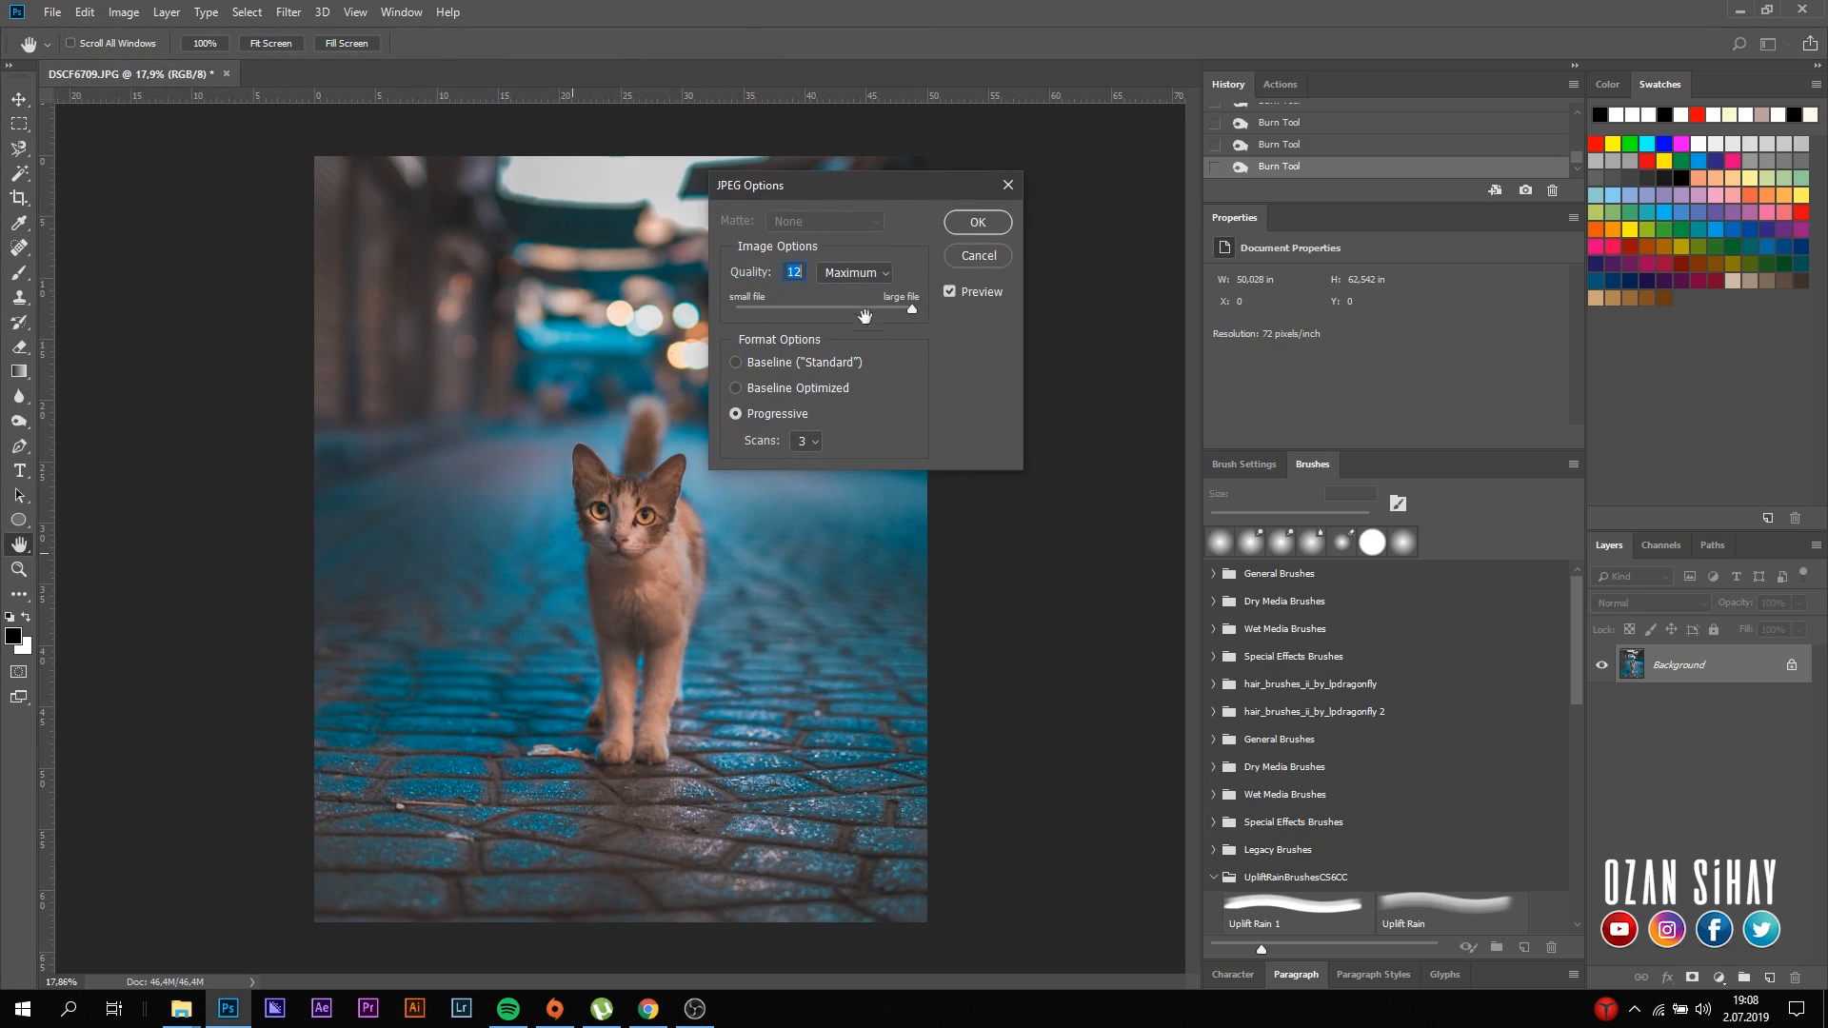
pyautogui.click(976, 225)
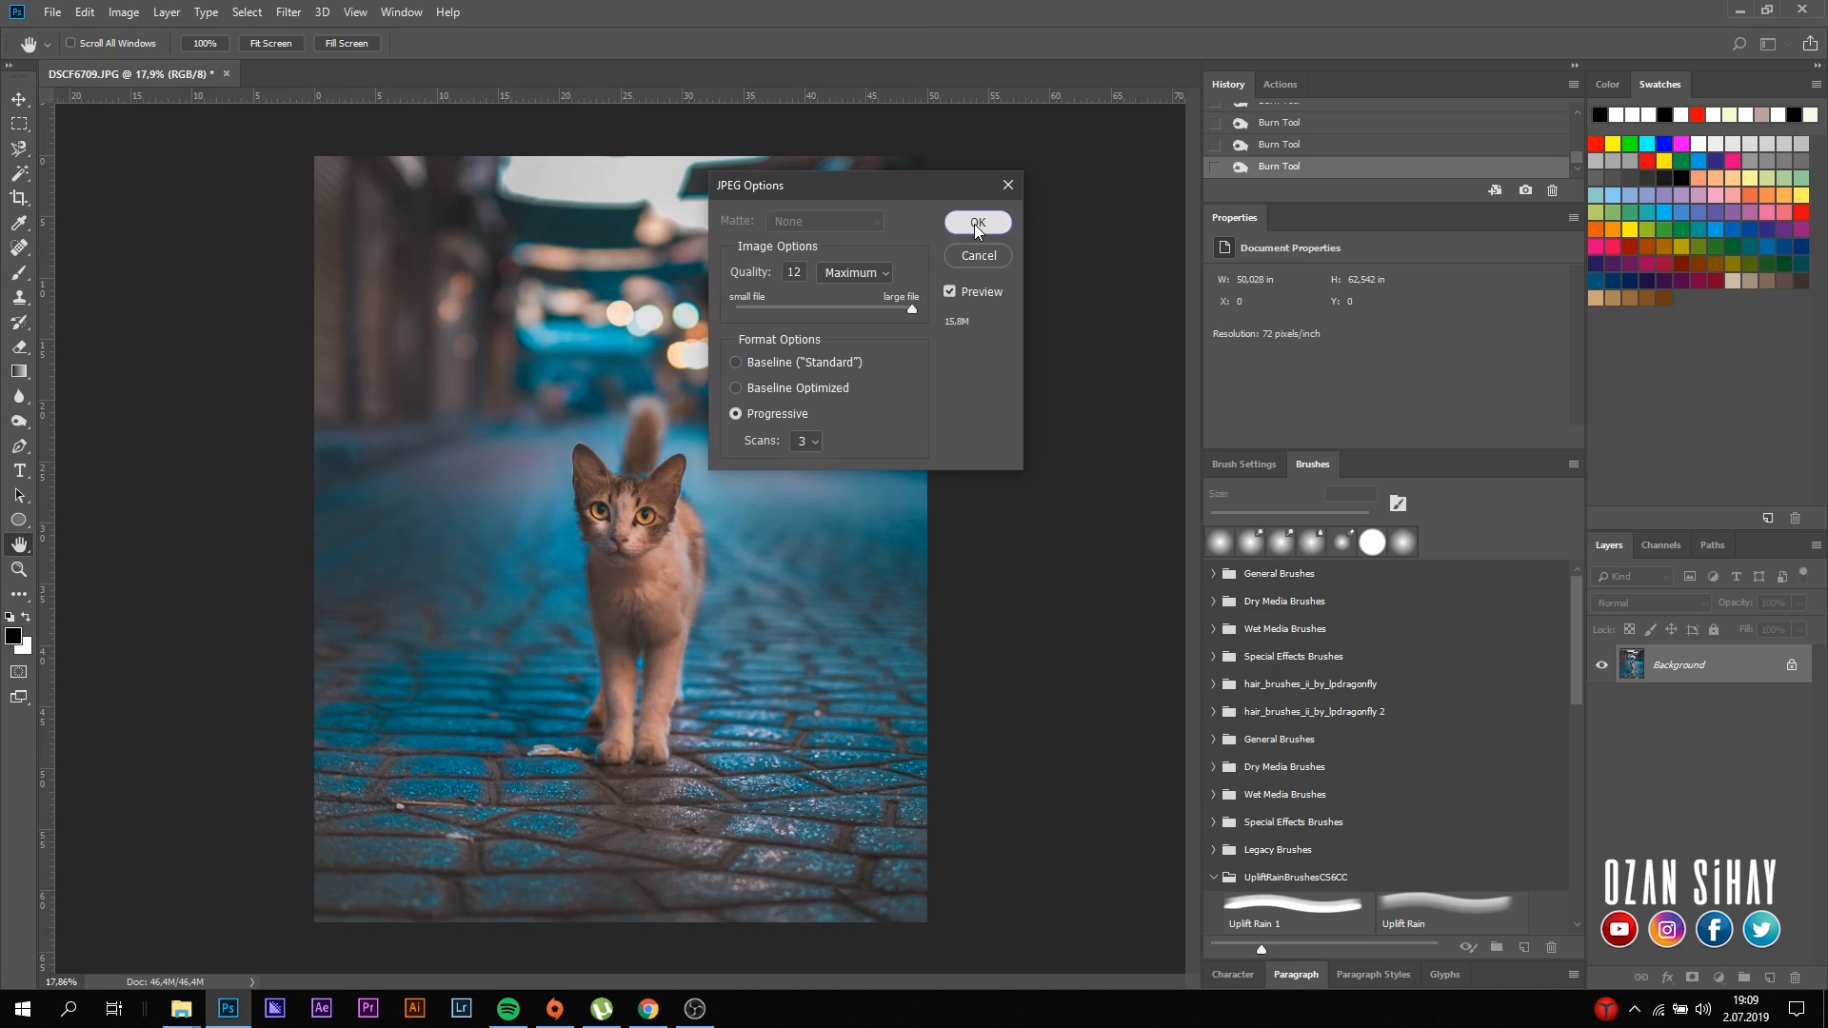